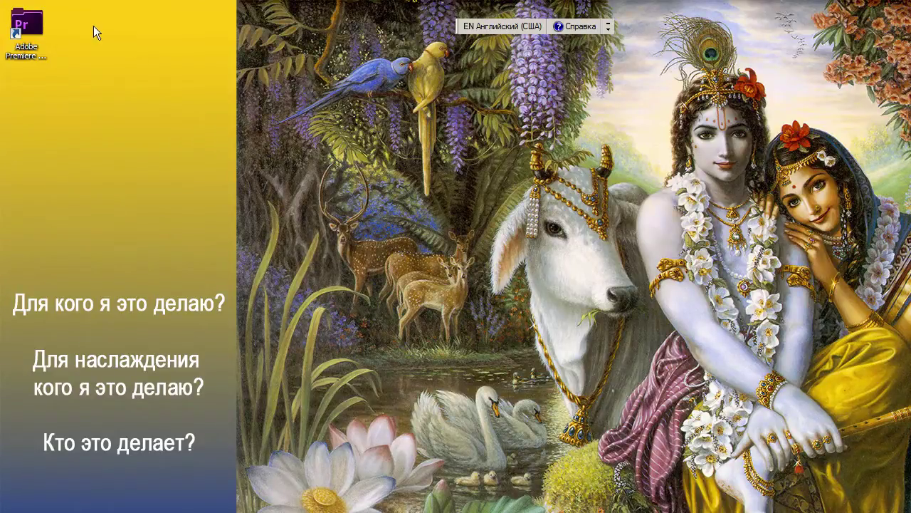
- Launch Adobe Premiere Pro CS6 from its desktop icon
{"action": "double_click", "coordinate": [47, 32]}
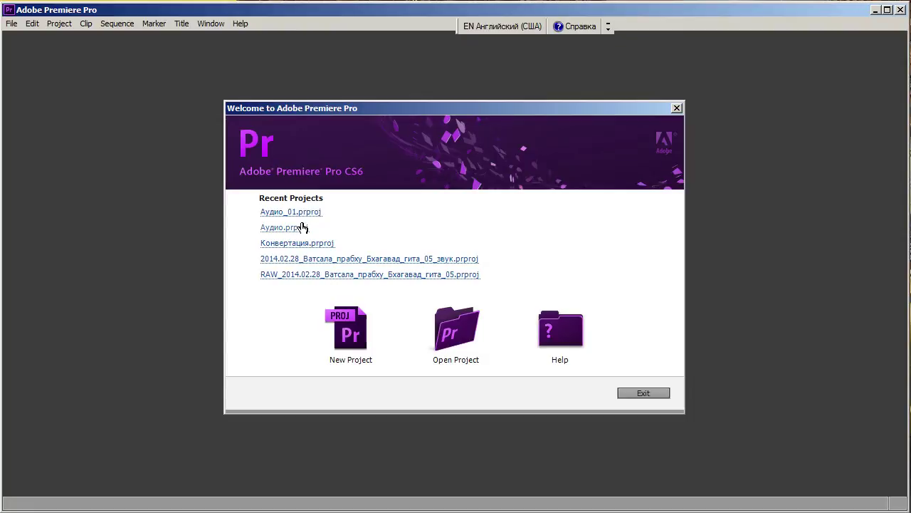
- Start a new project located in C:\__Master-Class_Video\Файлы_проектов
{"action": "left_click", "coordinate": [360, 348]}
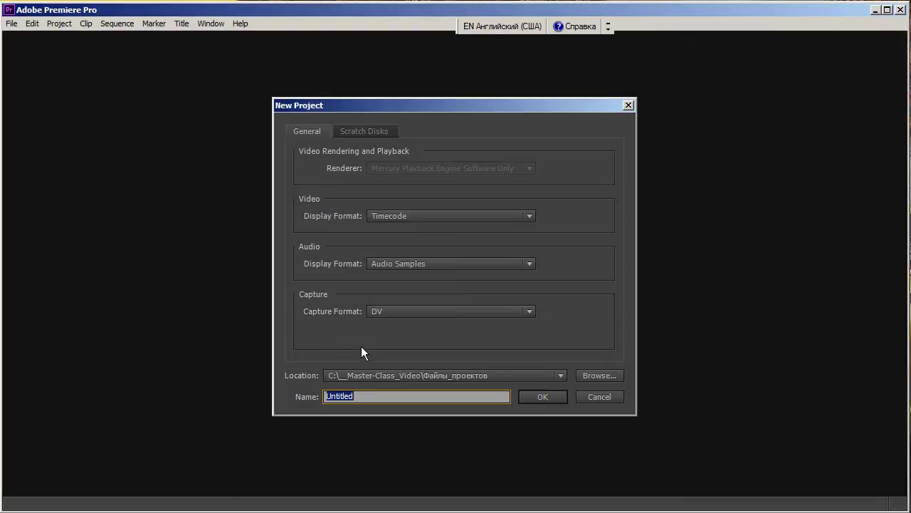
{"action": "left_click", "coordinate": [604, 379]}
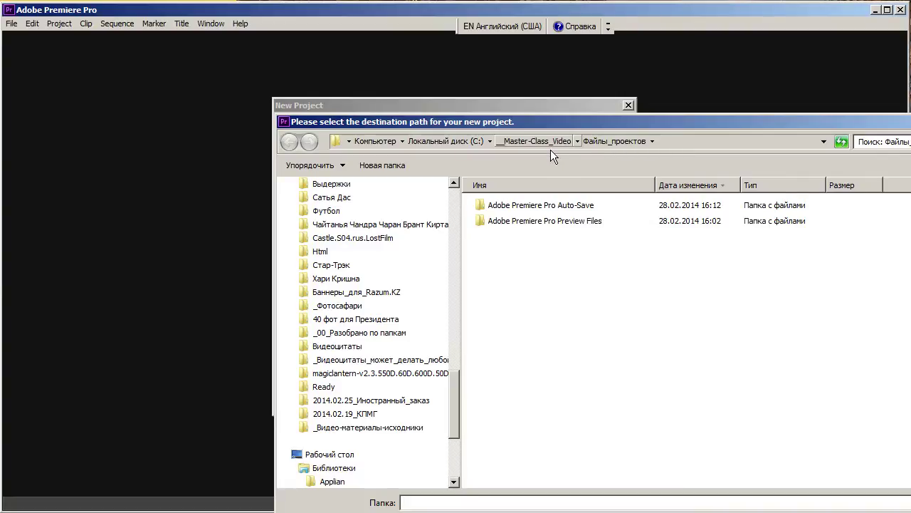
{"action": "left_click", "coordinate": [385, 147]}
{"action": "double_click", "coordinate": [570, 212]}
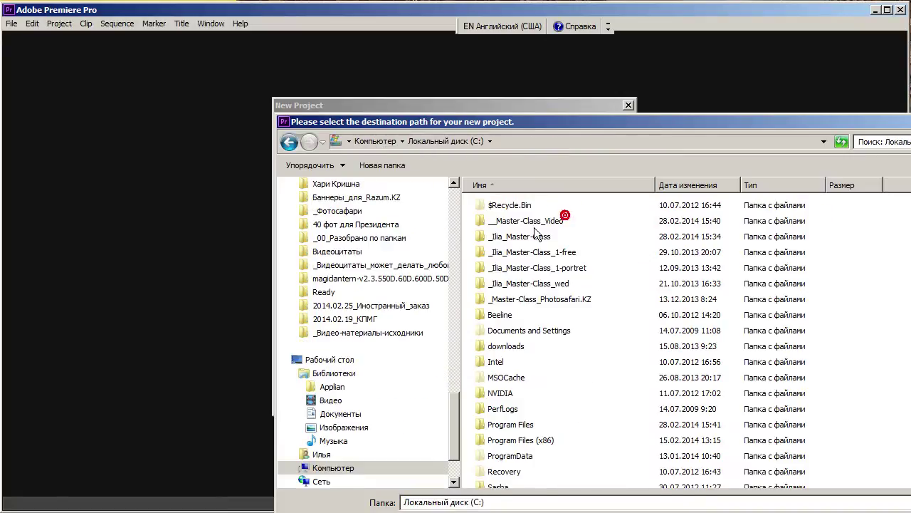
{"action": "double_click", "coordinate": [532, 222]}
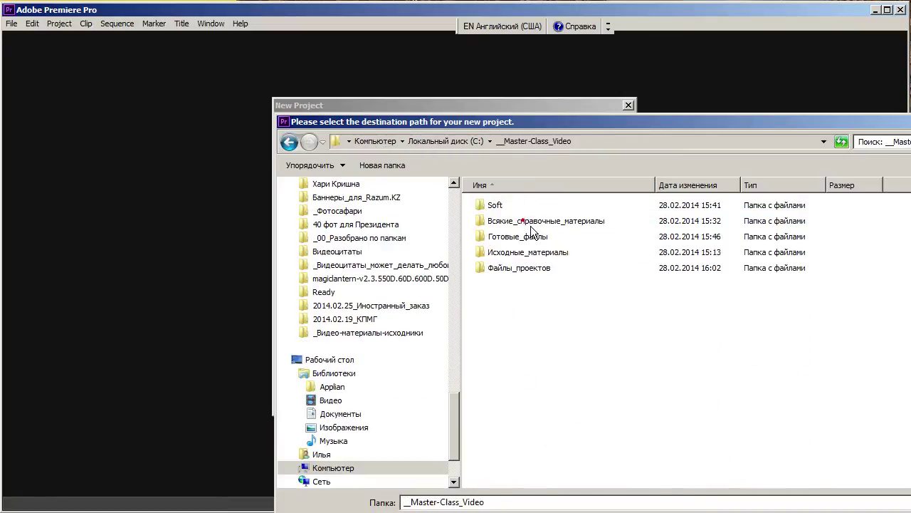
{"action": "double_click", "coordinate": [517, 272]}
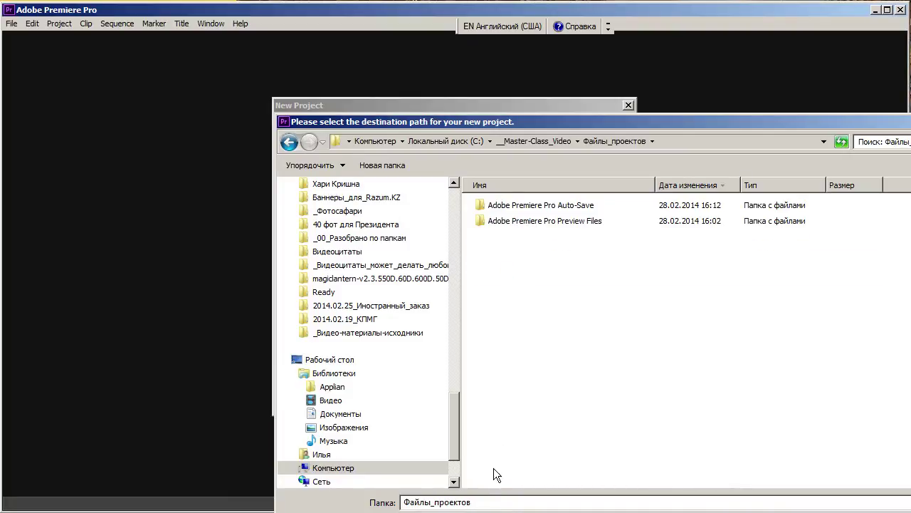
{"action": "key", "text": "Return"}
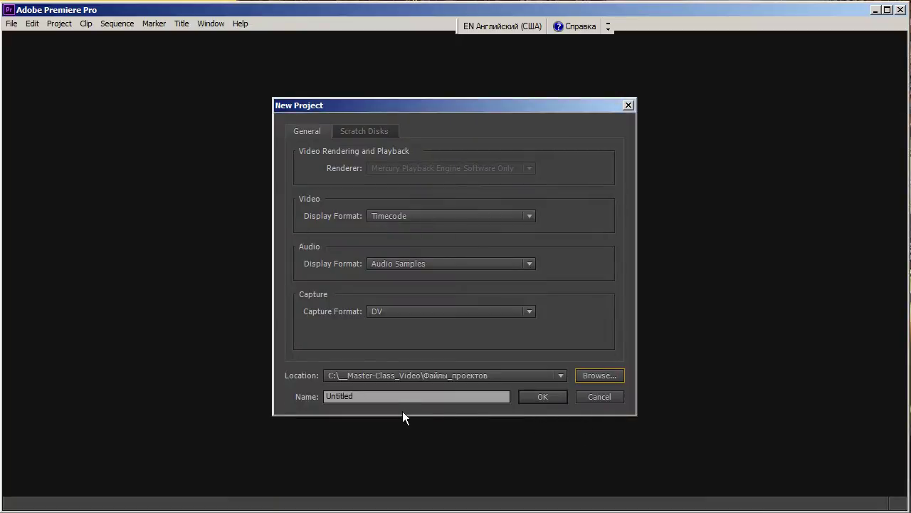
- Name the project 'Аудио 02' and create it
{"action": "left_click", "coordinate": [392, 396]}
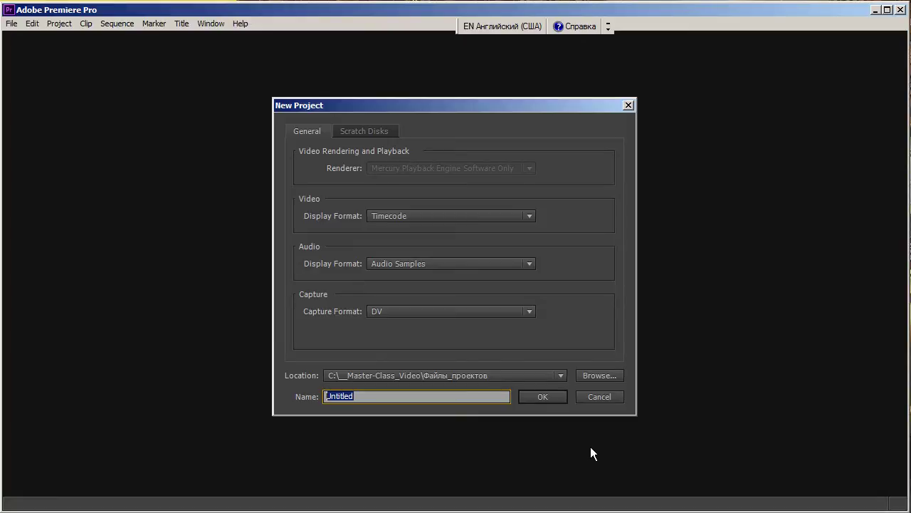
{"action": "type", "text": "F"}
{"action": "key", "text": "BackSpace"}
{"action": "key", "text": "alt+shift"}
{"action": "type", "text": "Ау"}
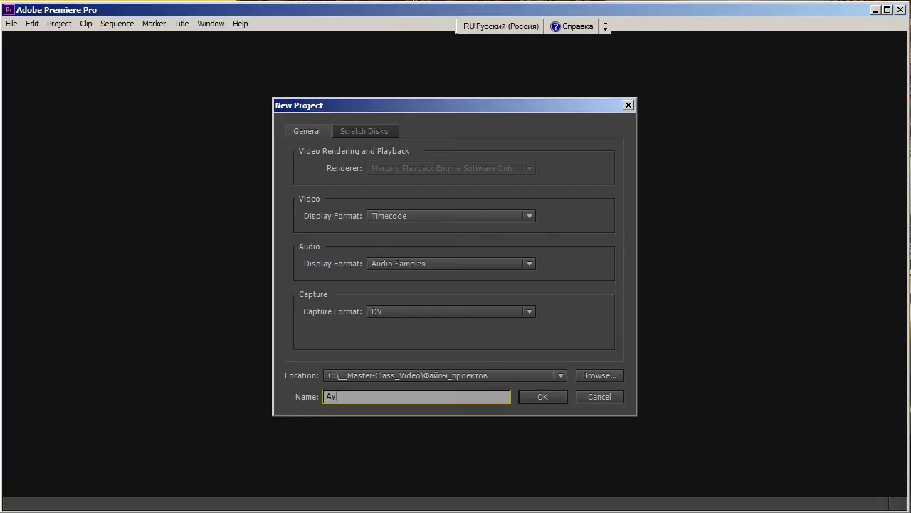
{"action": "type", "text": "дио"}
{"action": "type", "text": " 02"}
{"action": "key", "text": "Return"}
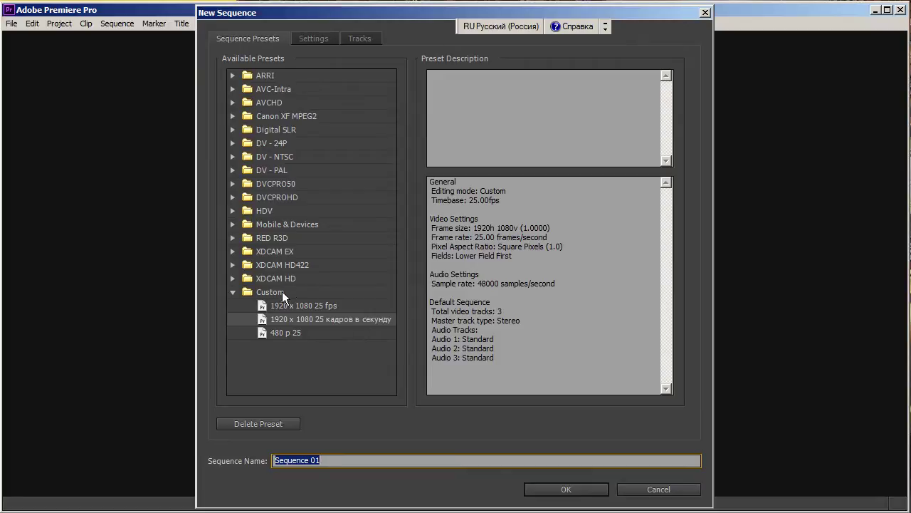
- Create Sequence 01 using the XDCAM HD > 1080p > XDCAM HD 1080p25 preset
{"action": "left_click", "coordinate": [234, 292]}
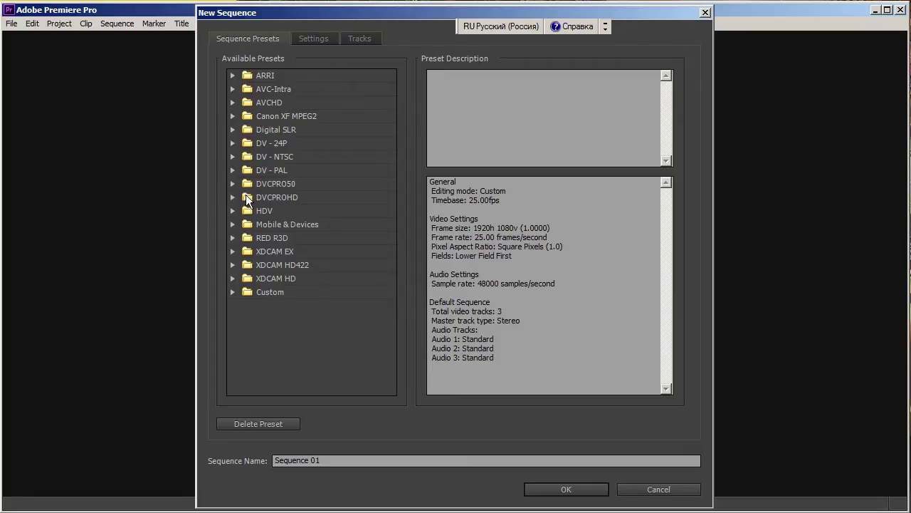
{"action": "left_click", "coordinate": [232, 278]}
{"action": "left_click", "coordinate": [247, 306]}
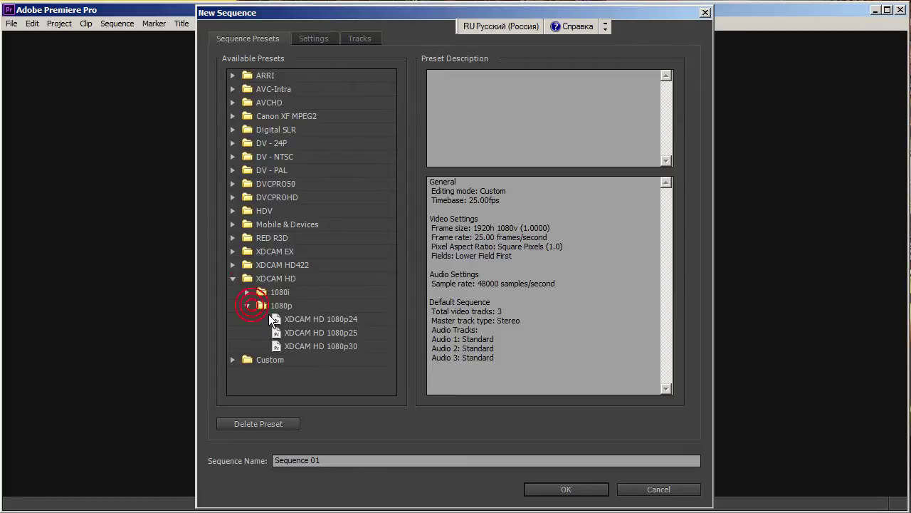
{"action": "left_click", "coordinate": [334, 336]}
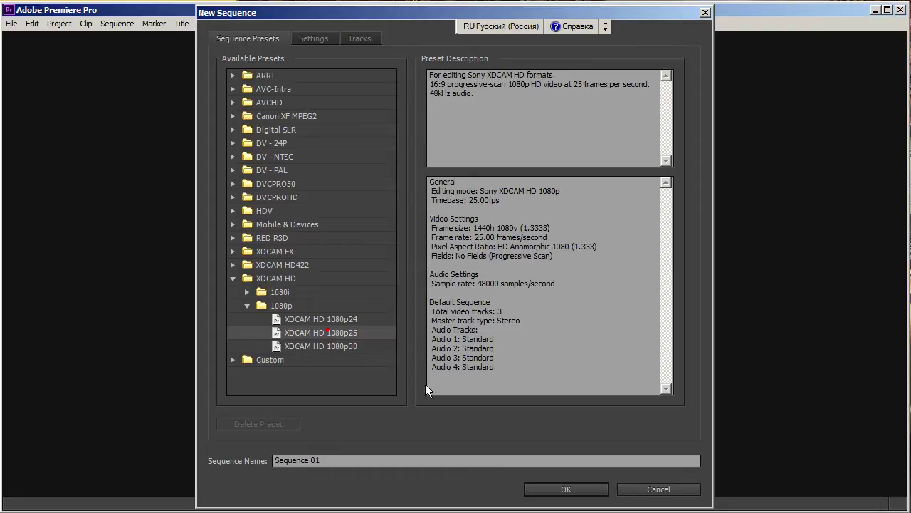
{"action": "left_click", "coordinate": [562, 493]}
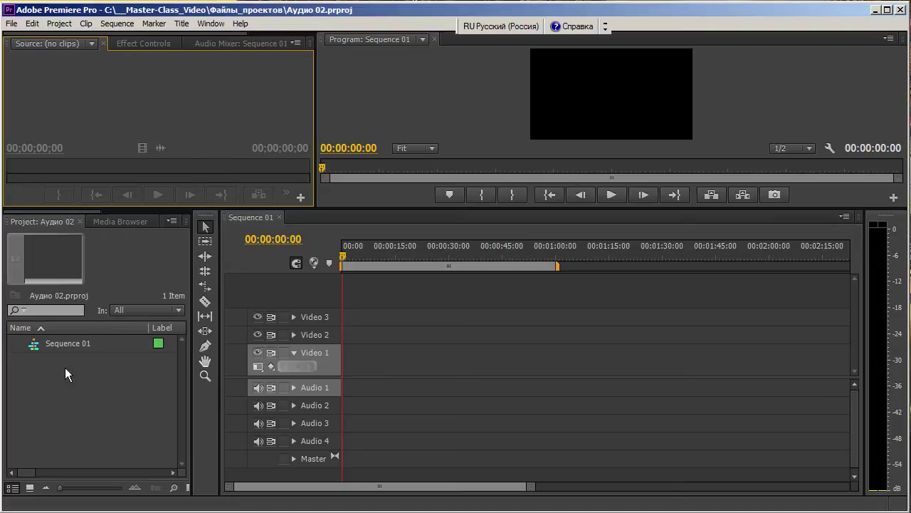
- Import the lecture MP3 from C:\__Master-Class_Video\Исходные_материалы\Аудио
{"action": "left_click", "coordinate": [12, 24]}
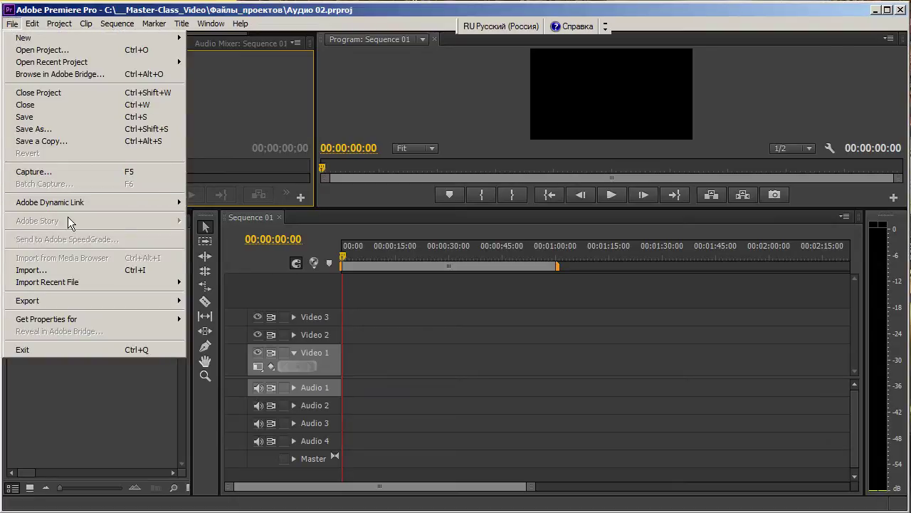
{"action": "left_click", "coordinate": [70, 270]}
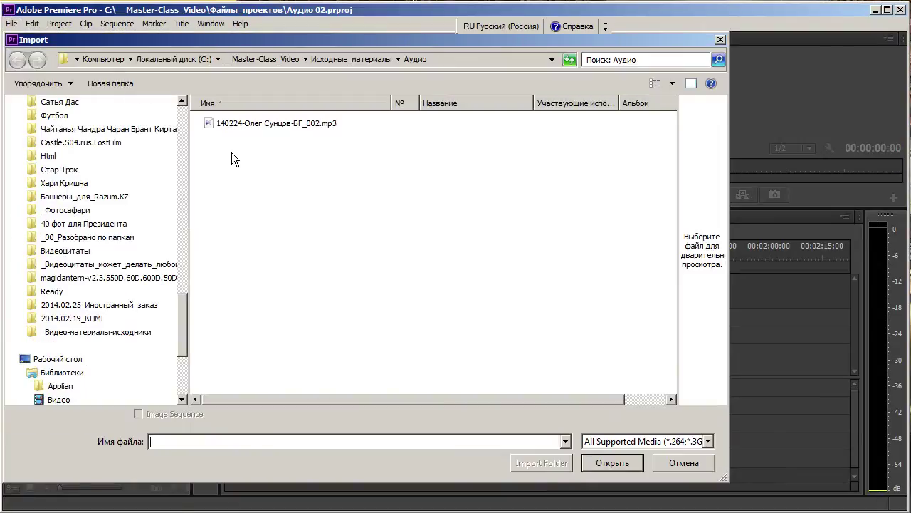
{"action": "left_click", "coordinate": [175, 59]}
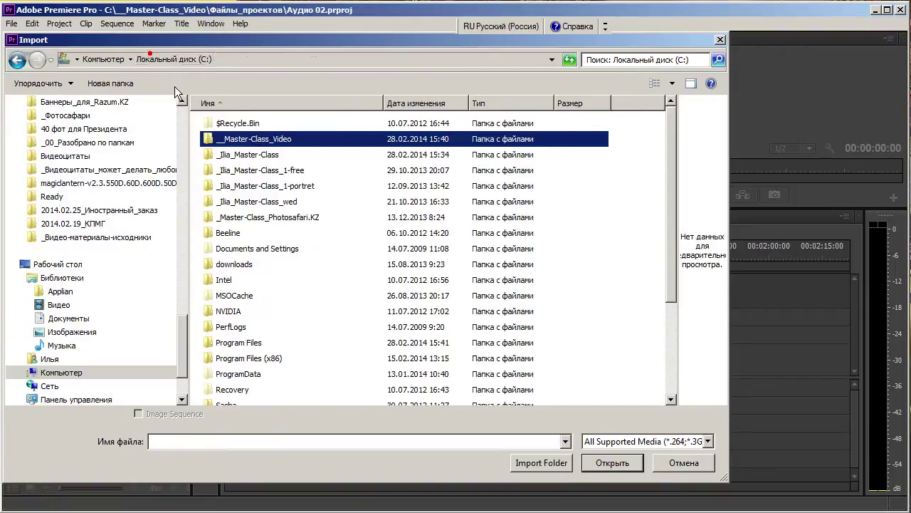
{"action": "double_click", "coordinate": [242, 140]}
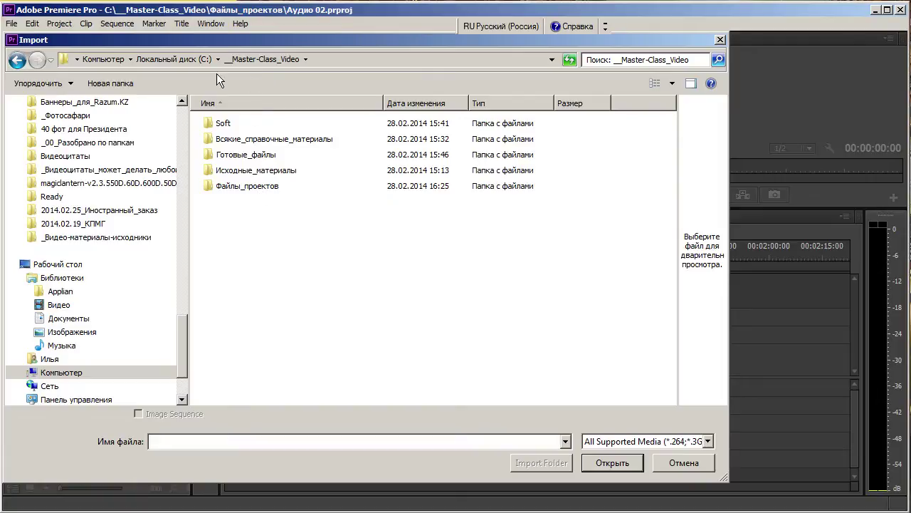
{"action": "double_click", "coordinate": [265, 174]}
{"action": "left_click", "coordinate": [237, 129]}
{"action": "double_click", "coordinate": [236, 130]}
{"action": "double_click", "coordinate": [250, 127]}
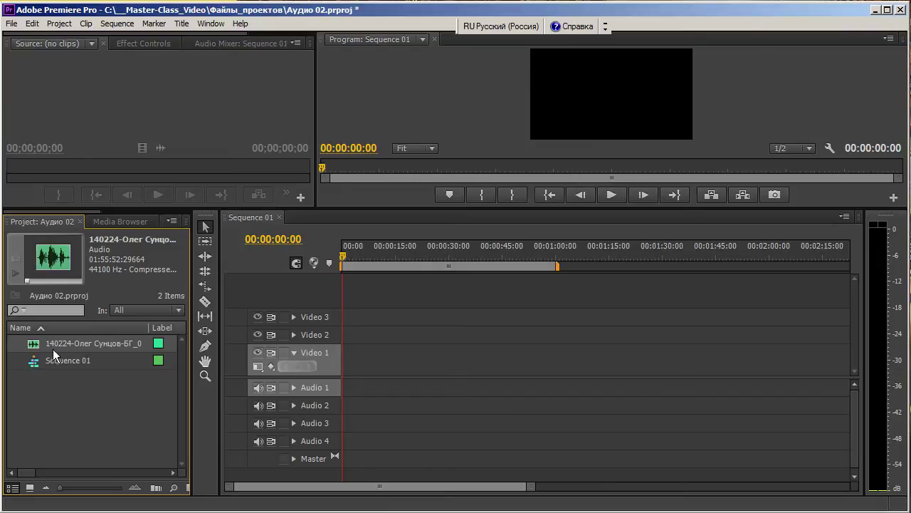
- Drag the lecture MP3 onto Audio 1 at 00:00:00:00, then deselect it
{"action": "mouse_move", "coordinate": [45, 349]}
{"action": "left_mouse_down"}
{"action": "mouse_move", "coordinate": [366, 386]}
{"action": "mouse_move", "coordinate": [350, 398]}
{"action": "left_mouse_up"}
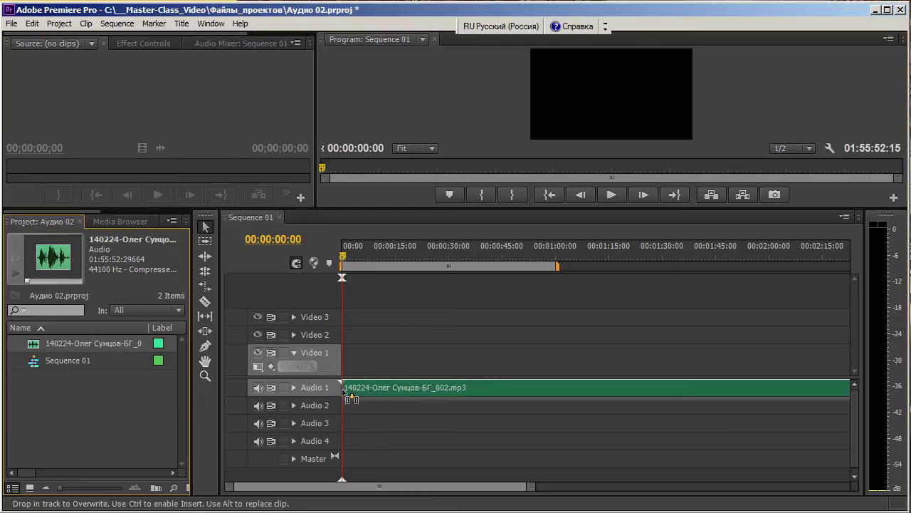
{"action": "left_click_drag", "start_coordinate": [350, 398], "coordinate": [355, 396]}
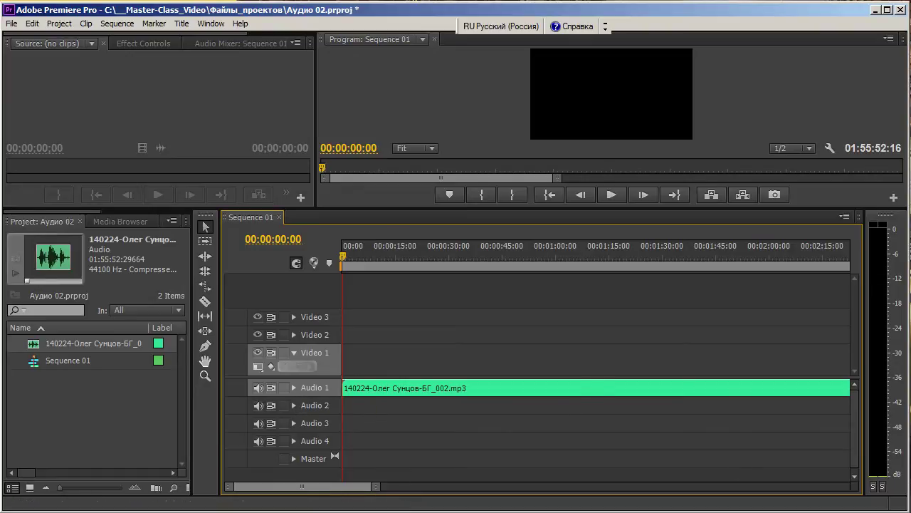
{"action": "mouse_move", "coordinate": [362, 490]}
{"action": "left_mouse_down"}
{"action": "mouse_move", "coordinate": [478, 502]}
{"action": "mouse_move", "coordinate": [318, 486]}
{"action": "left_mouse_up"}
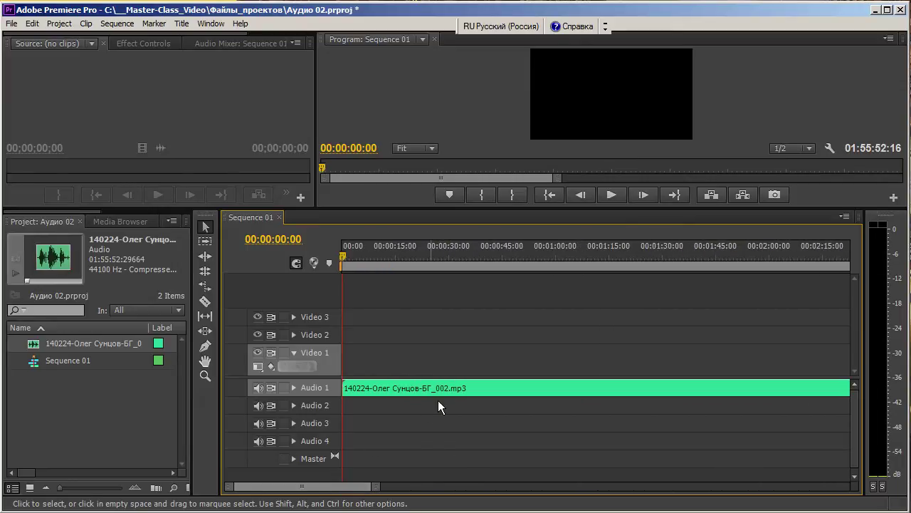
{"action": "mouse_move", "coordinate": [438, 406]}
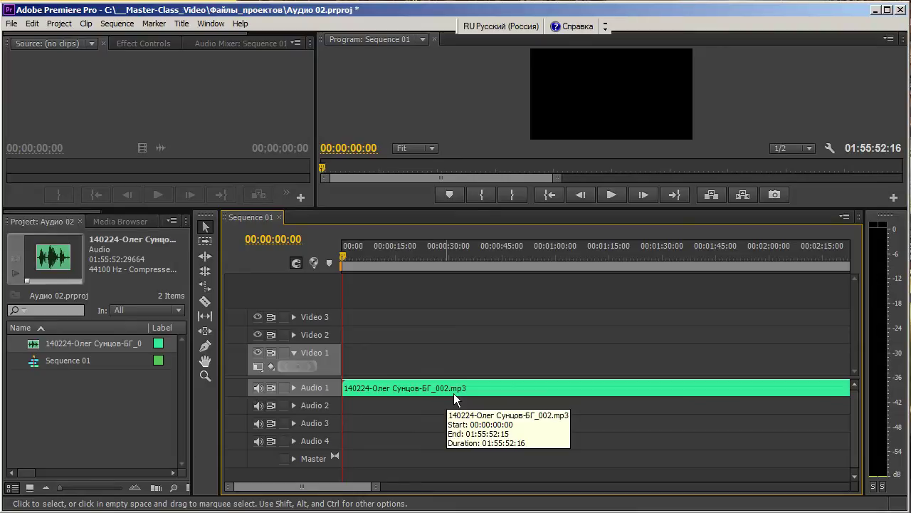
{"action": "key", "text": "ctrl+shift+a"}
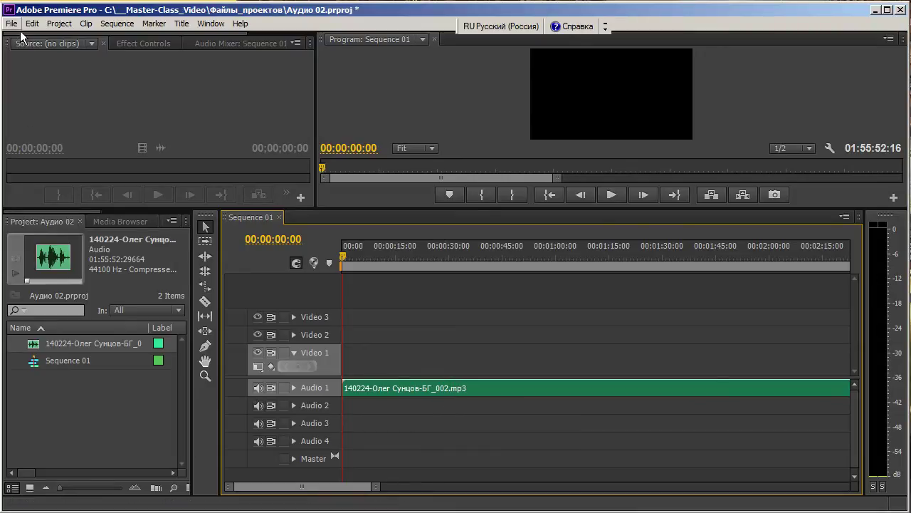
- Set the export to MP3 at 96 kbps, declining to overwrite Sequence 01.mp3
{"action": "left_click", "coordinate": [13, 24]}
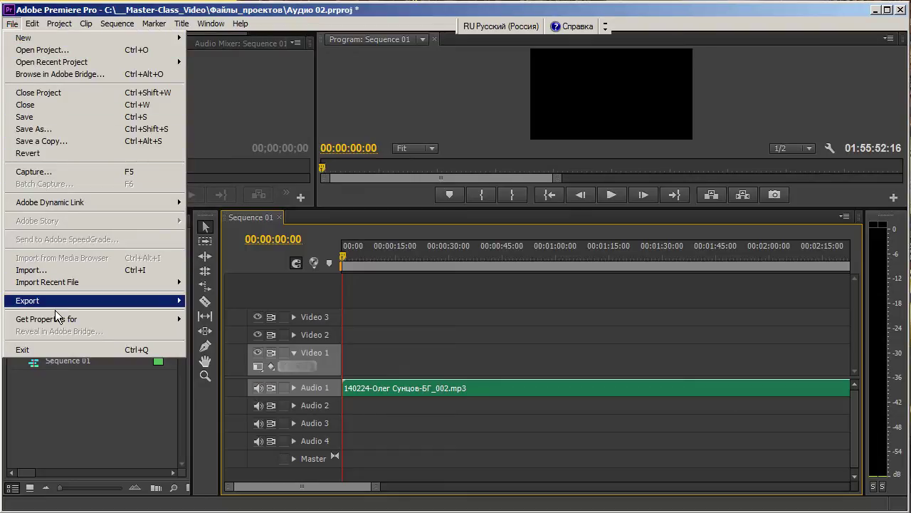
{"action": "mouse_move", "coordinate": [57, 302]}
{"action": "left_click", "coordinate": [285, 302]}
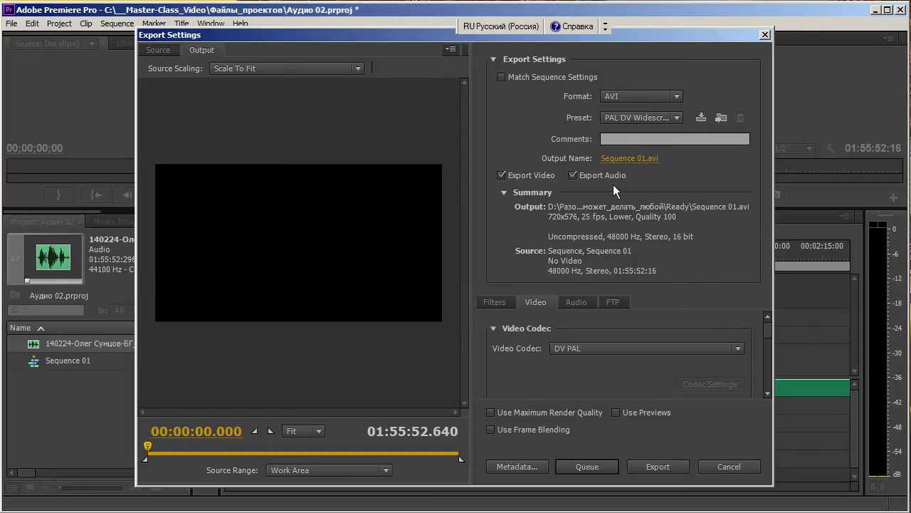
{"action": "left_click", "coordinate": [649, 103]}
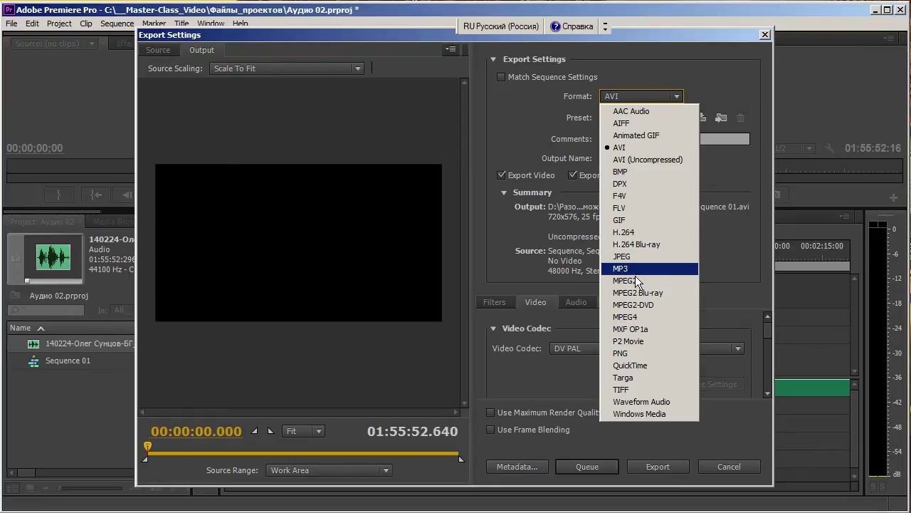
{"action": "left_click", "coordinate": [631, 269]}
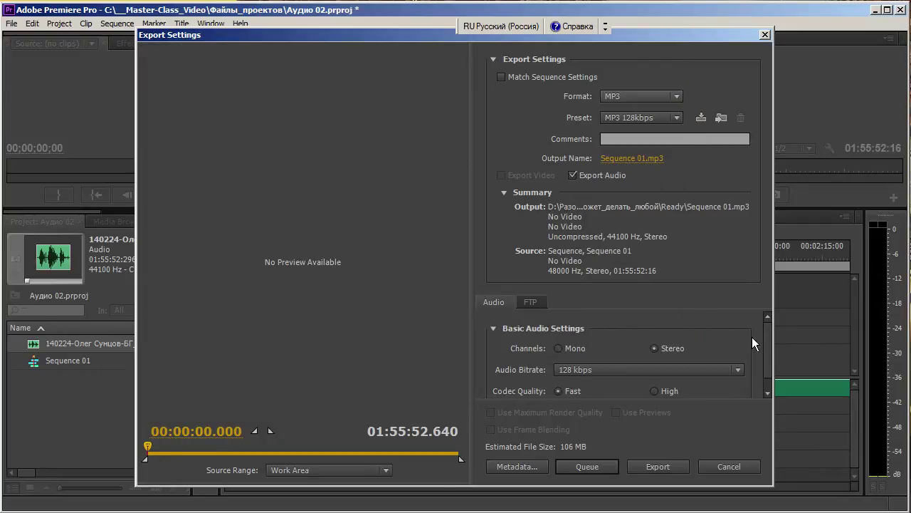
{"action": "scroll", "coordinate": [762, 341], "scroll_direction": "down", "scroll_amount": 1}
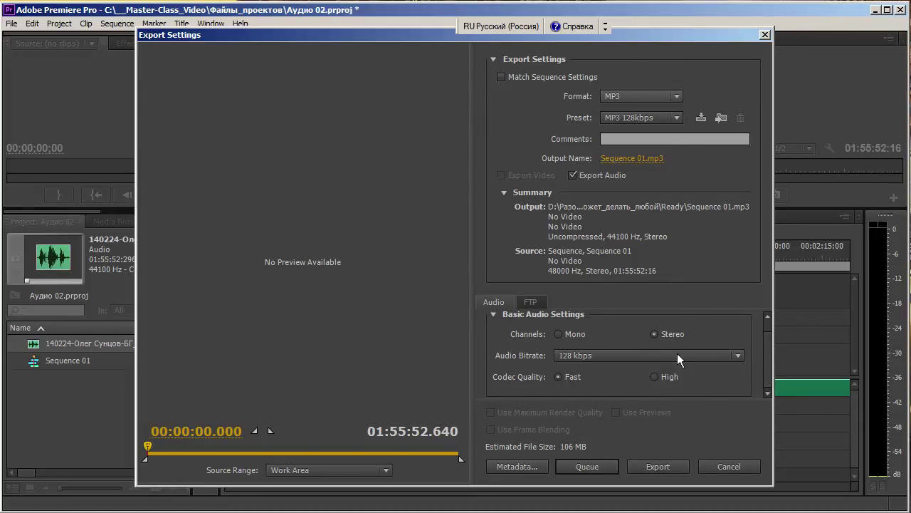
{"action": "left_click", "coordinate": [598, 361]}
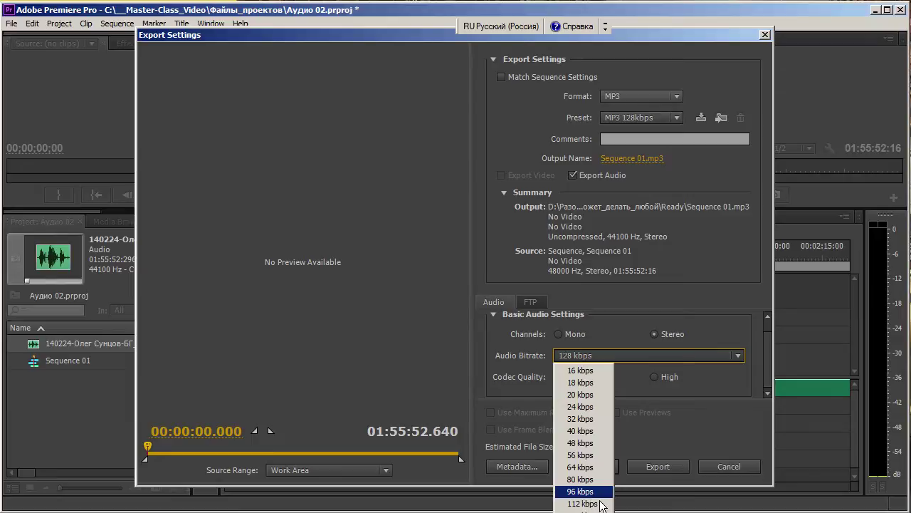
{"action": "left_click", "coordinate": [589, 494]}
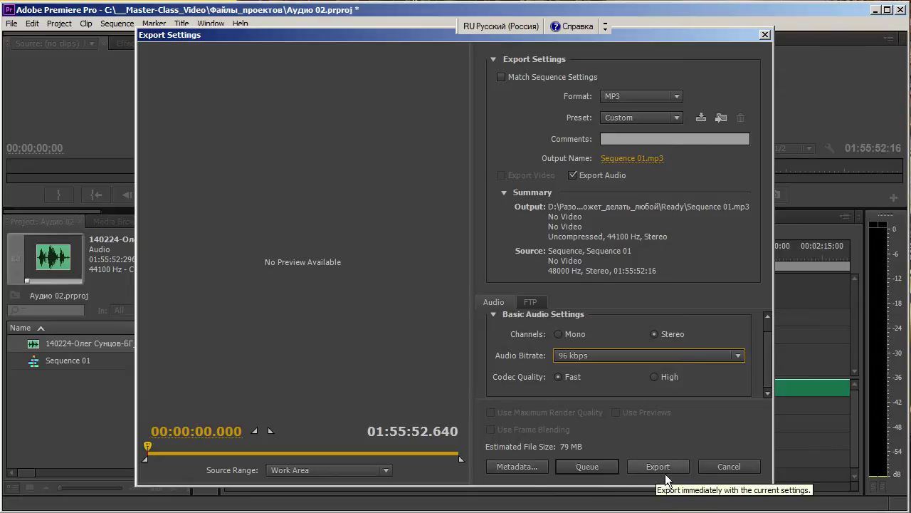
{"action": "left_click", "coordinate": [666, 476]}
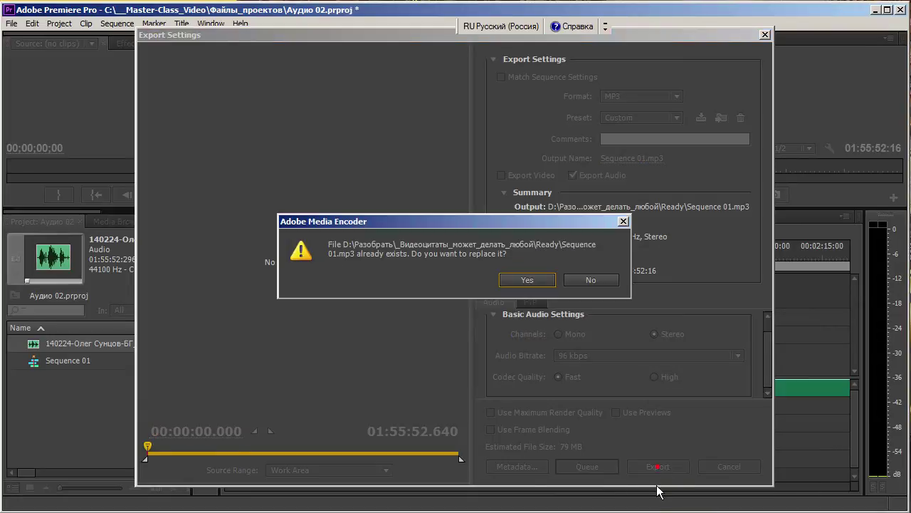
{"action": "left_click", "coordinate": [593, 286]}
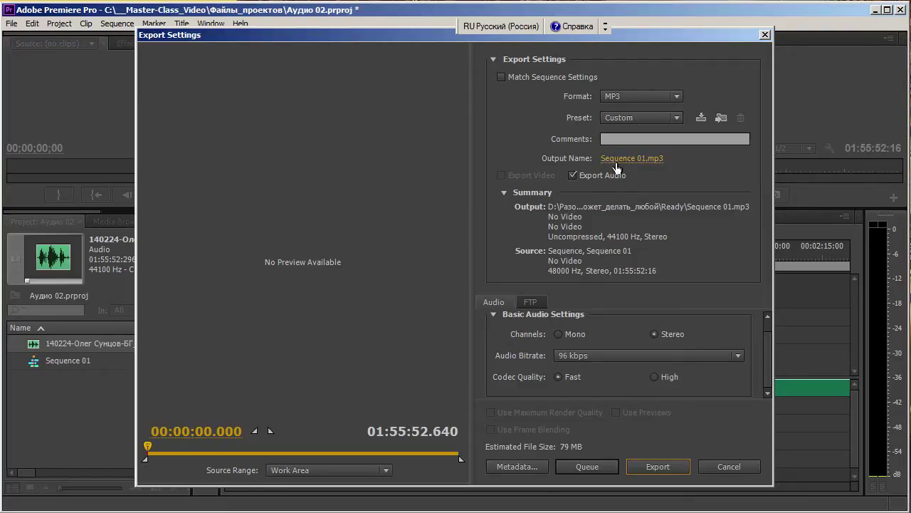
- Rename the export output file to 'Аудио 02.mp3'
{"action": "left_click", "coordinate": [631, 159]}
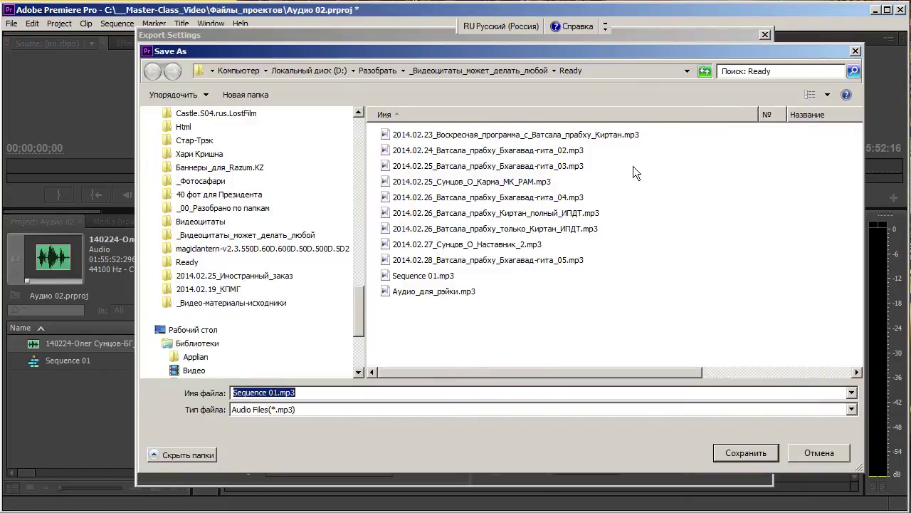
{"action": "left_click", "coordinate": [297, 397]}
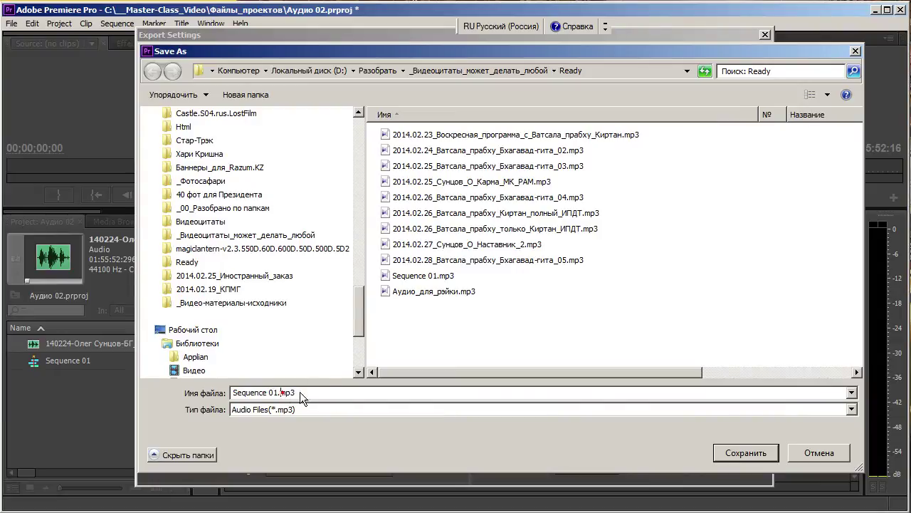
{"action": "left_click", "coordinate": [280, 393]}
{"action": "key", "text": "shift+Home"}
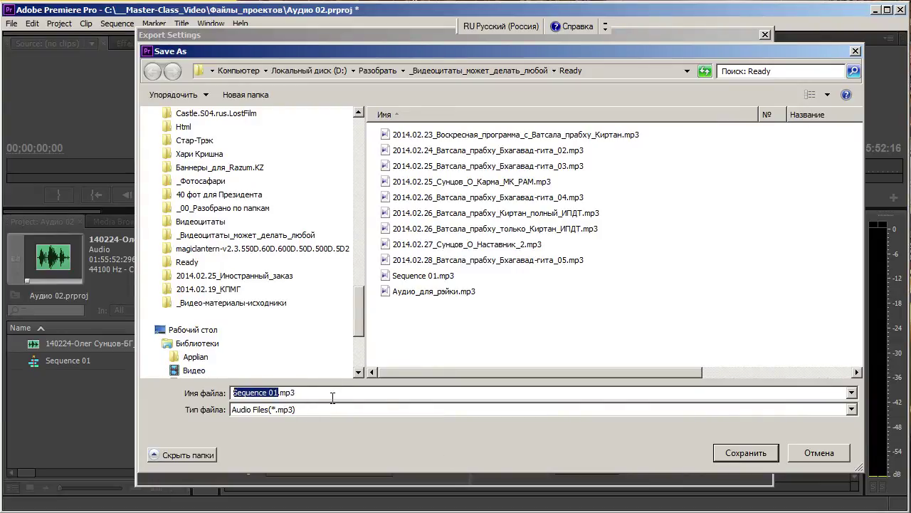
{"action": "type", "text": "Ау"}
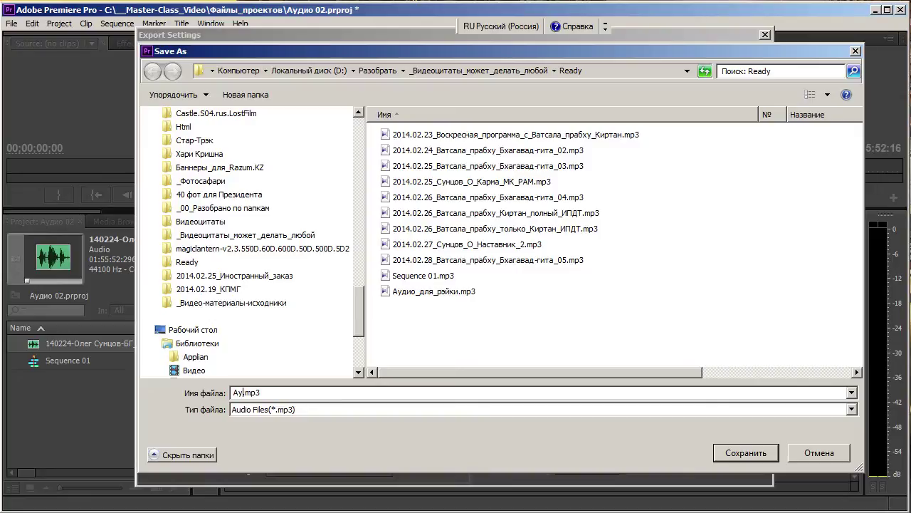
{"action": "type", "text": "дио 02"}
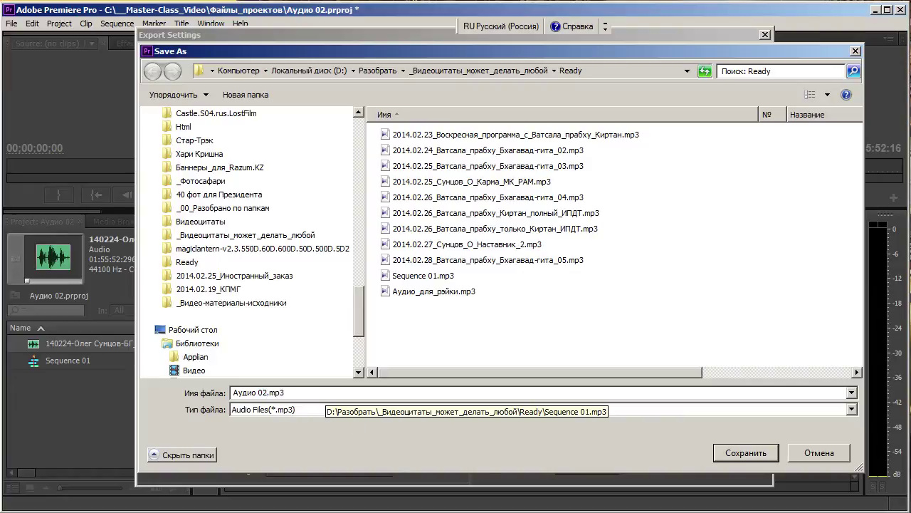
{"action": "left_click", "coordinate": [742, 455]}
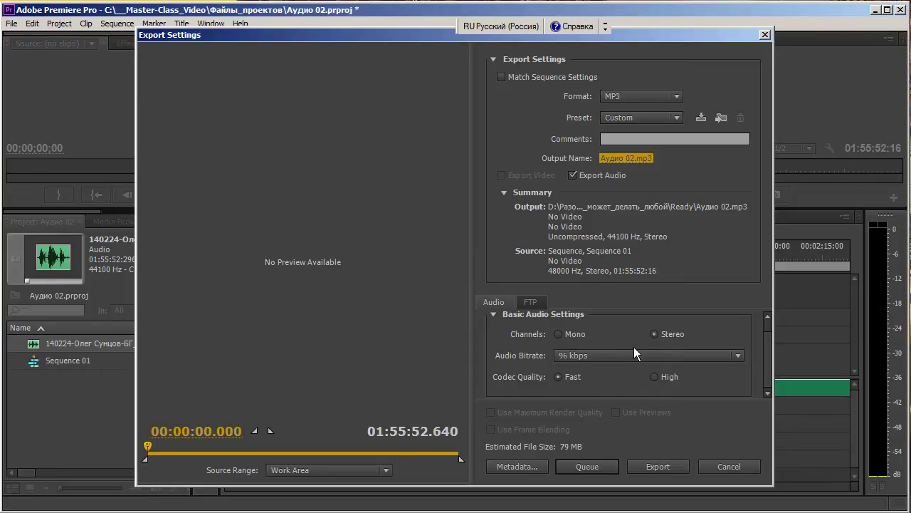
- Save the output into C:\__Master-Class_Video\Готовые_файлы and export the sequence
{"action": "left_click", "coordinate": [612, 159]}
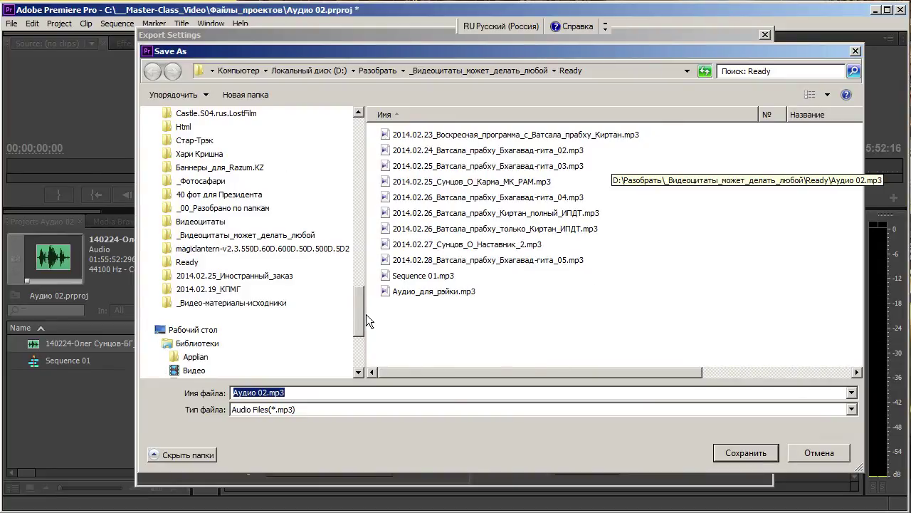
{"action": "scroll", "coordinate": [366, 314], "scroll_direction": "down", "scroll_amount": 4}
{"action": "left_click", "coordinate": [207, 289]}
{"action": "left_click", "coordinate": [457, 148]}
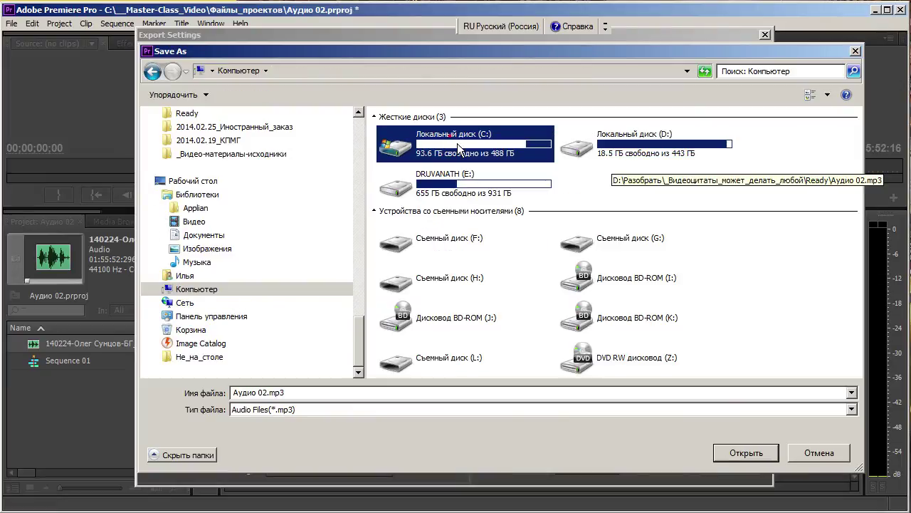
{"action": "double_click", "coordinate": [458, 147]}
{"action": "double_click", "coordinate": [417, 149]}
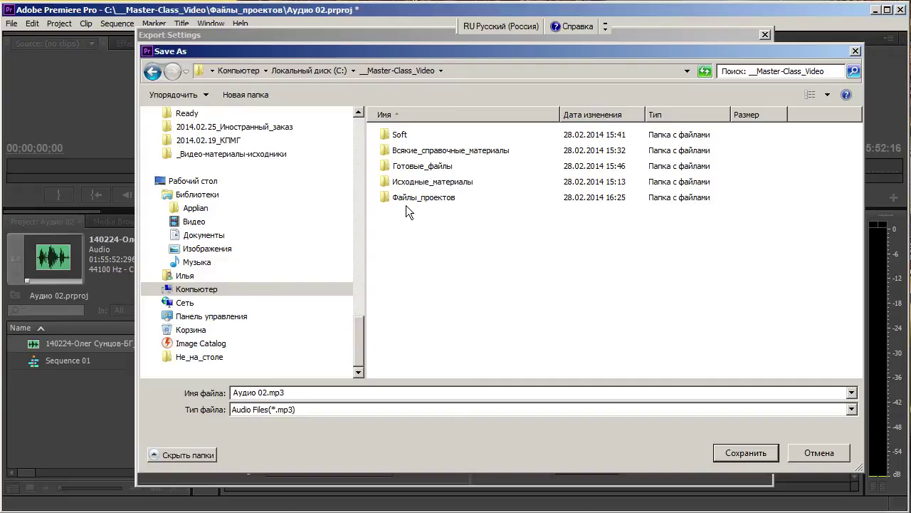
{"action": "double_click", "coordinate": [409, 166]}
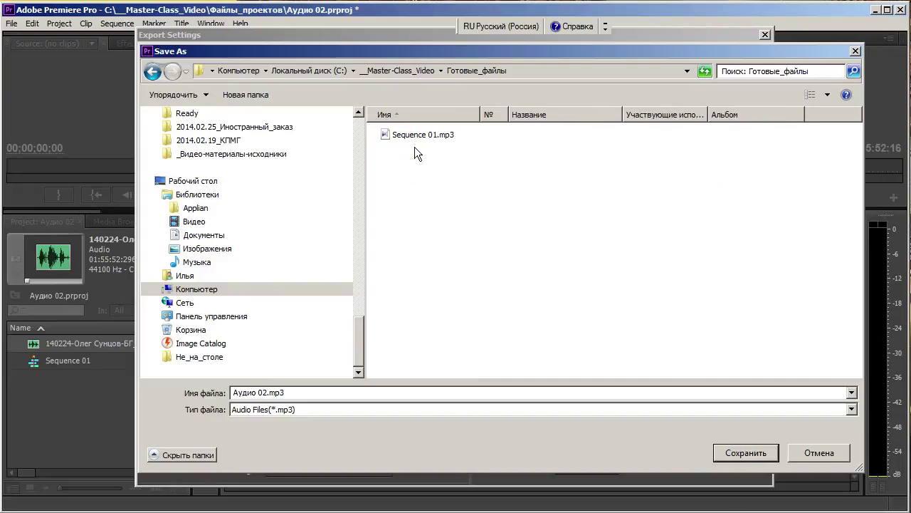
{"action": "left_click", "coordinate": [759, 456]}
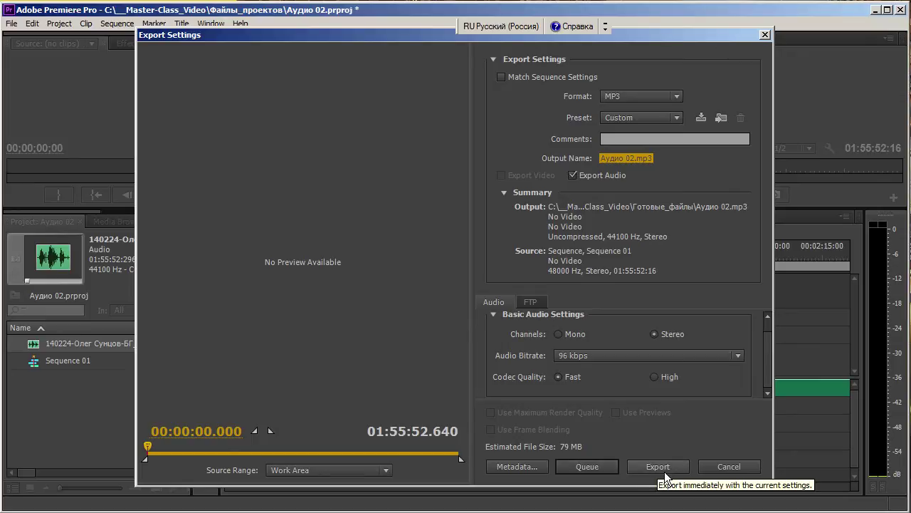
{"action": "left_click", "coordinate": [665, 471]}
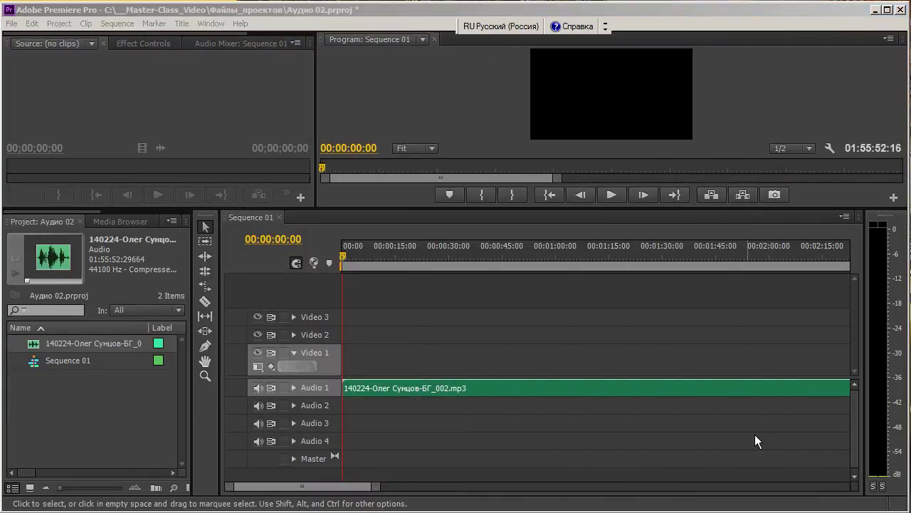
- Open Windows Explorer at C:\__Master-Class_Video\Готовые_файлы
{"action": "left_click", "coordinate": [875, 10]}
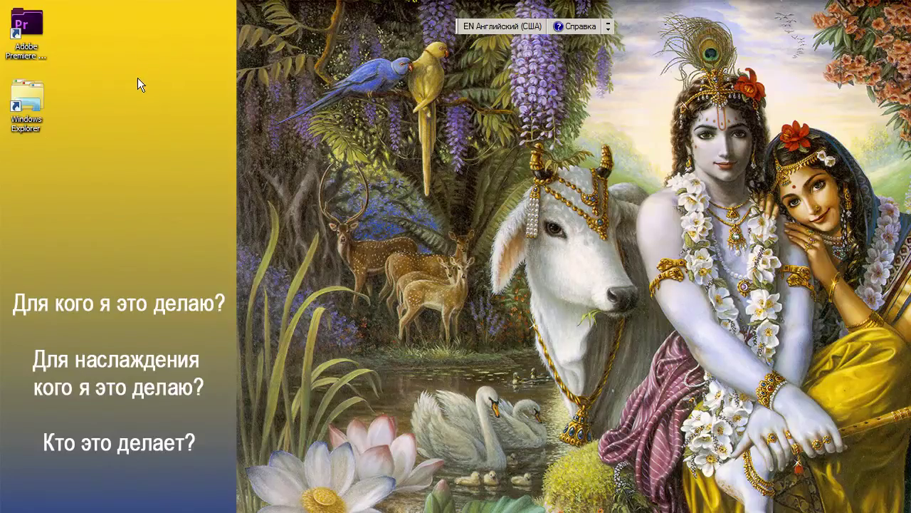
{"action": "double_click", "coordinate": [30, 124]}
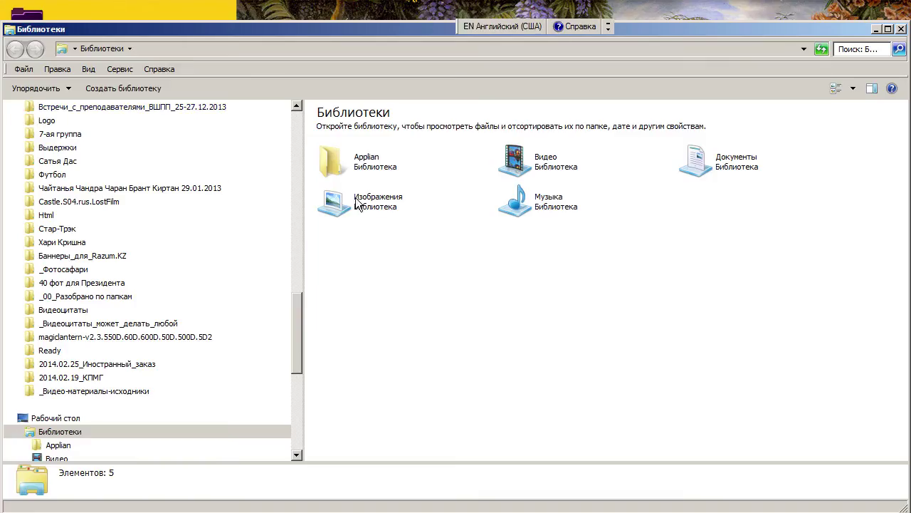
{"action": "left_click_drag", "start_coordinate": [299, 362], "coordinate": [292, 442]}
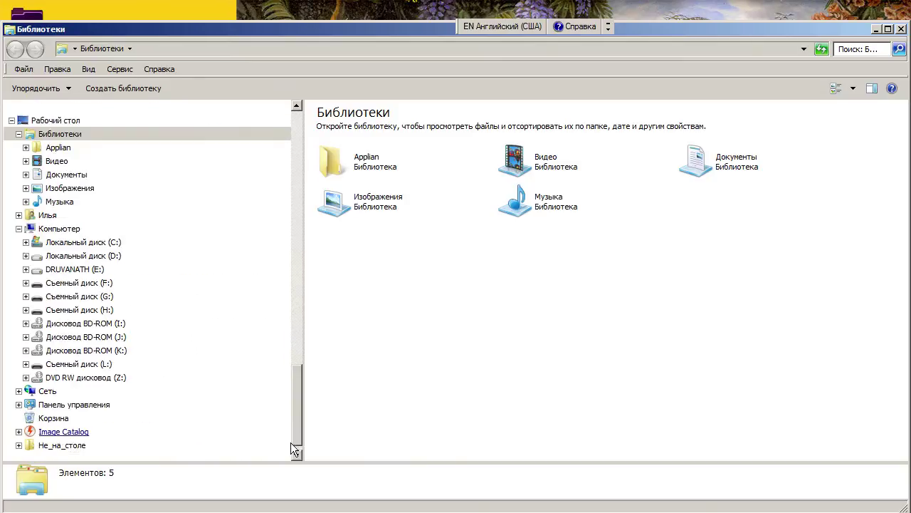
{"action": "left_click", "coordinate": [106, 242]}
{"action": "double_click", "coordinate": [375, 145]}
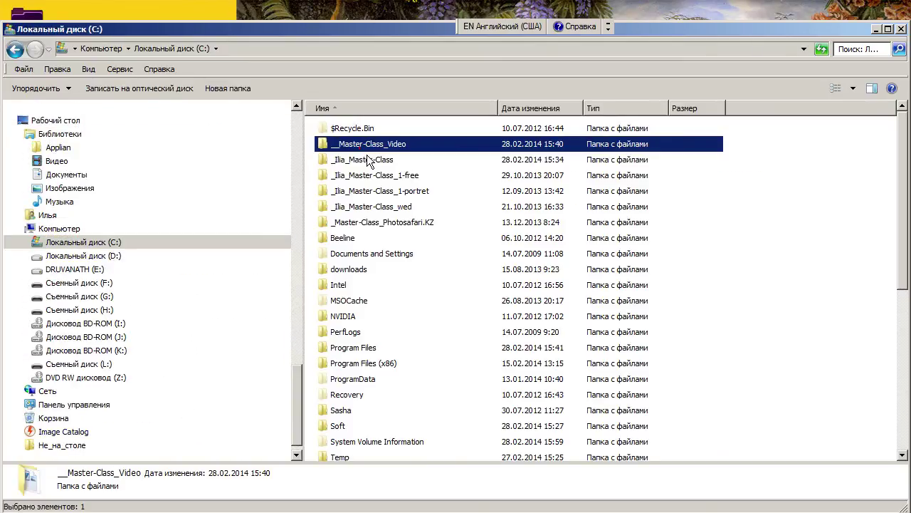
{"action": "double_click", "coordinate": [384, 161]}
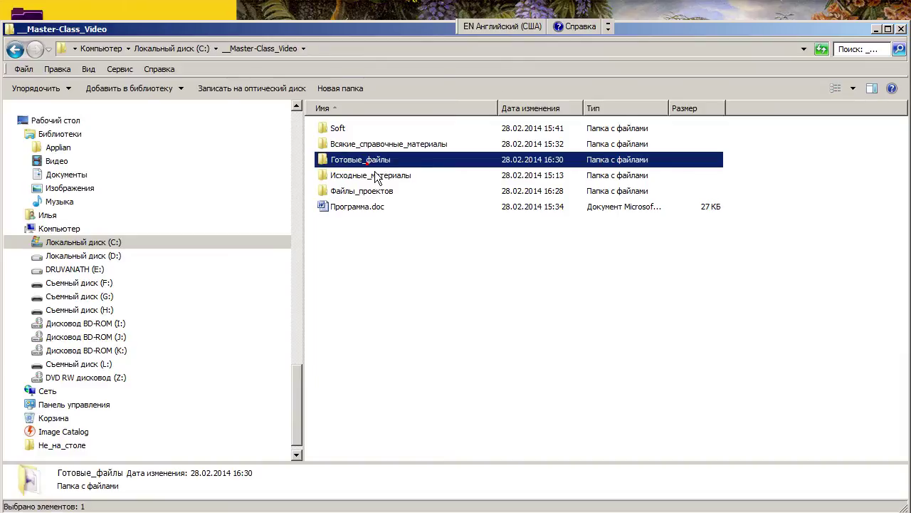
- Play Аудио 02.mp3 to check it, then close the player and Explorer
{"action": "left_click", "coordinate": [365, 138]}
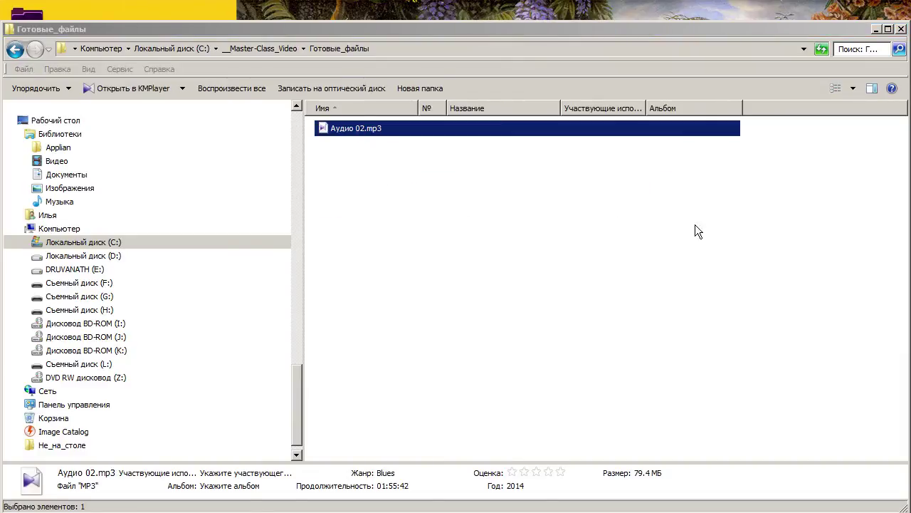
{"action": "key", "text": "Return"}
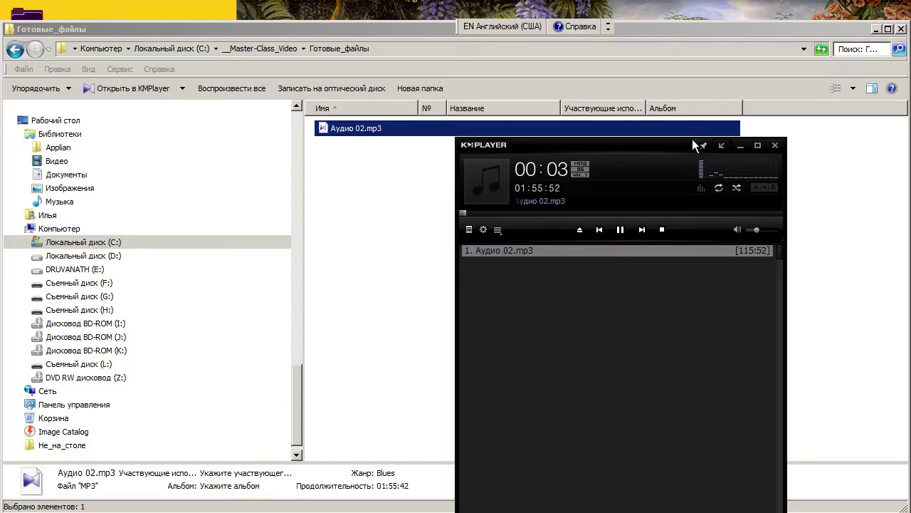
{"action": "left_click", "coordinate": [775, 146]}
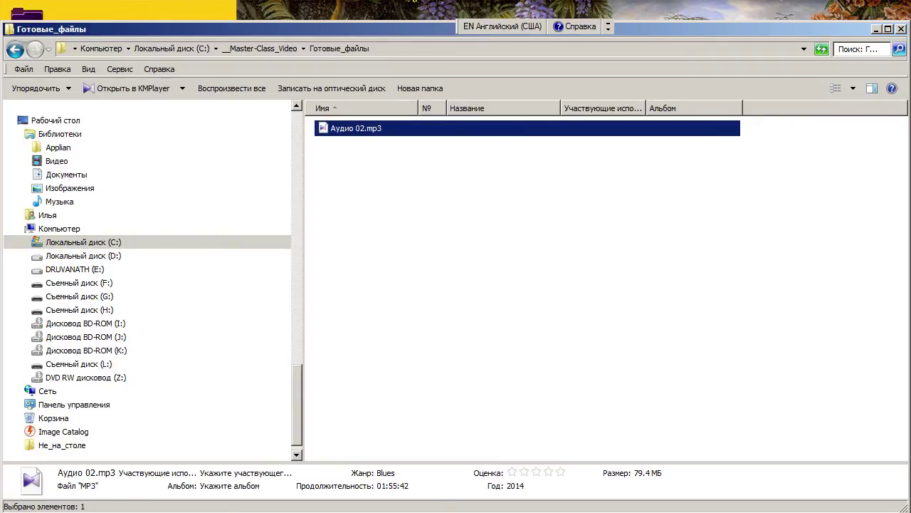
{"action": "left_click", "coordinate": [875, 30]}
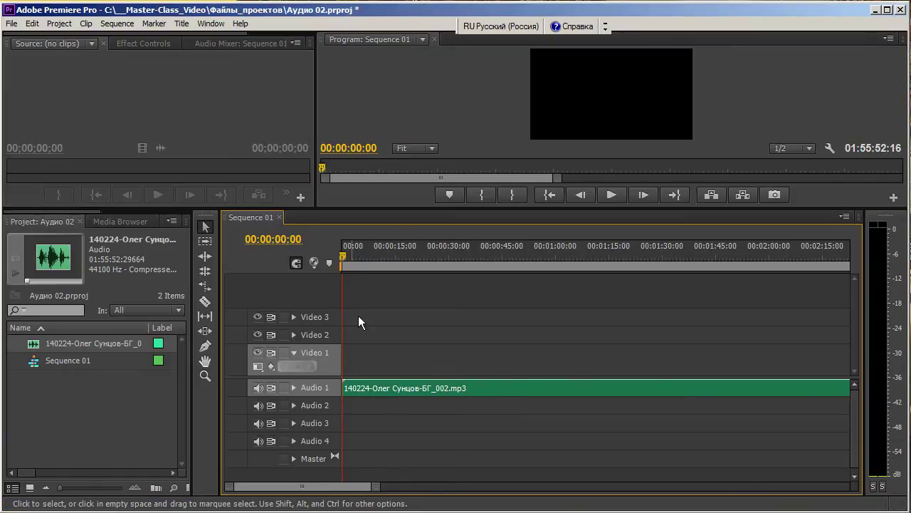
{"action": "left_click", "coordinate": [294, 387]}
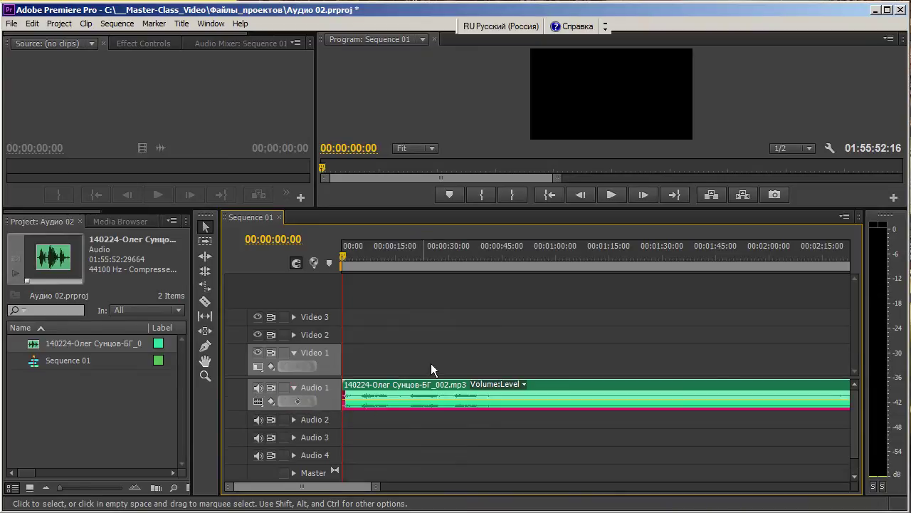
{"action": "left_click", "coordinate": [299, 395]}
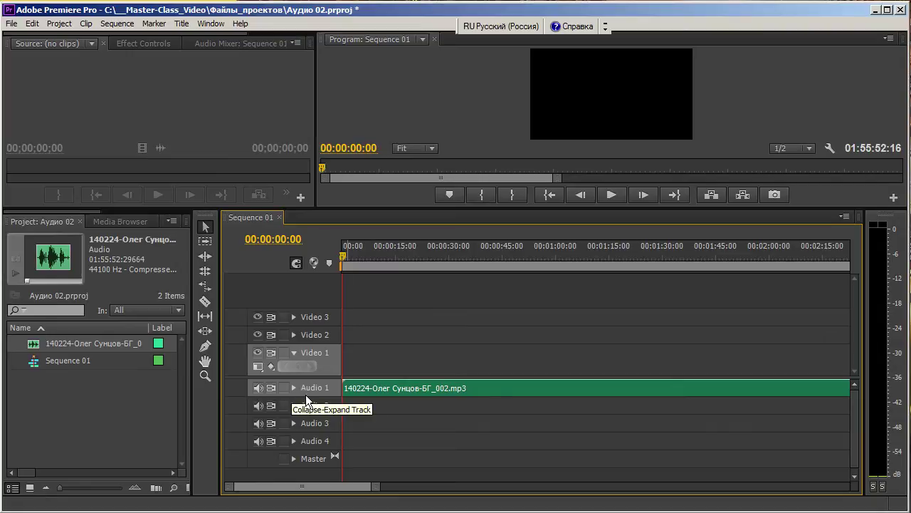
{"action": "left_click", "coordinate": [300, 396]}
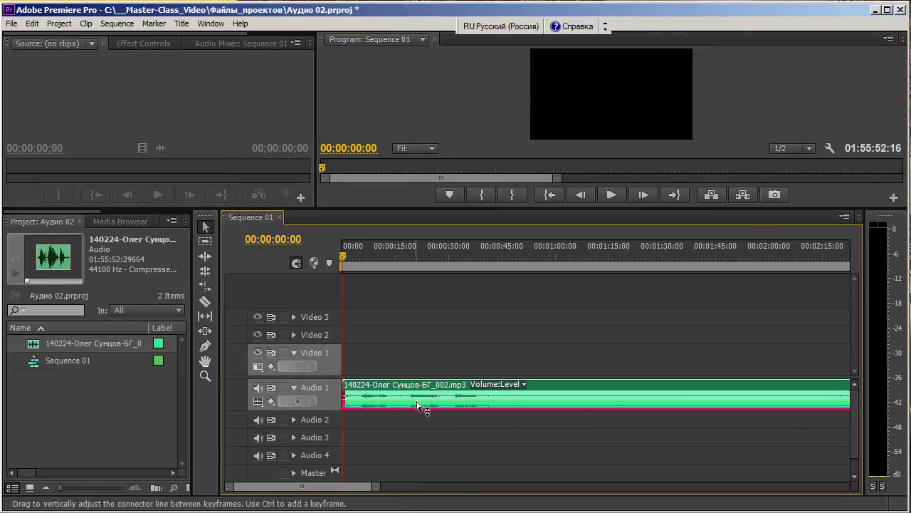
{"action": "mouse_move", "coordinate": [351, 261]}
{"action": "left_mouse_down"}
{"action": "mouse_move", "coordinate": [488, 281]}
{"action": "mouse_move", "coordinate": [358, 305]}
{"action": "left_mouse_up"}
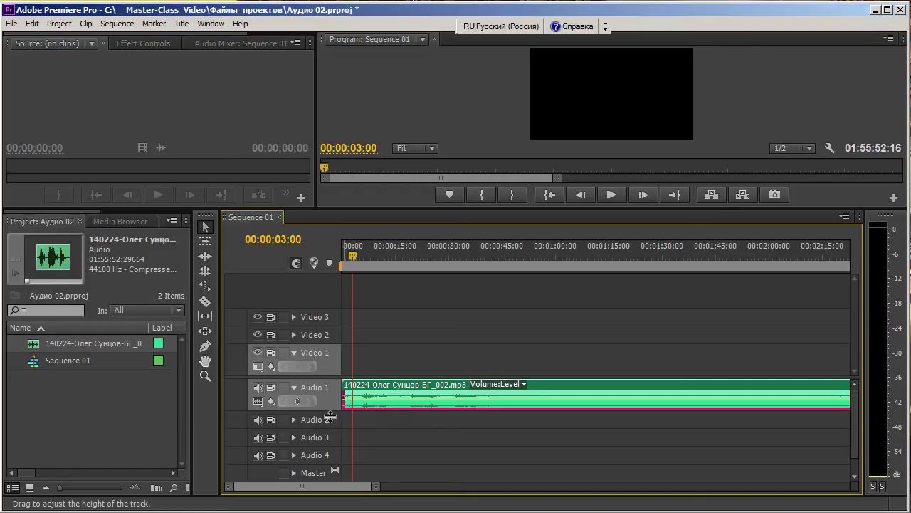
{"action": "left_click_drag", "start_coordinate": [329, 415], "coordinate": [332, 432]}
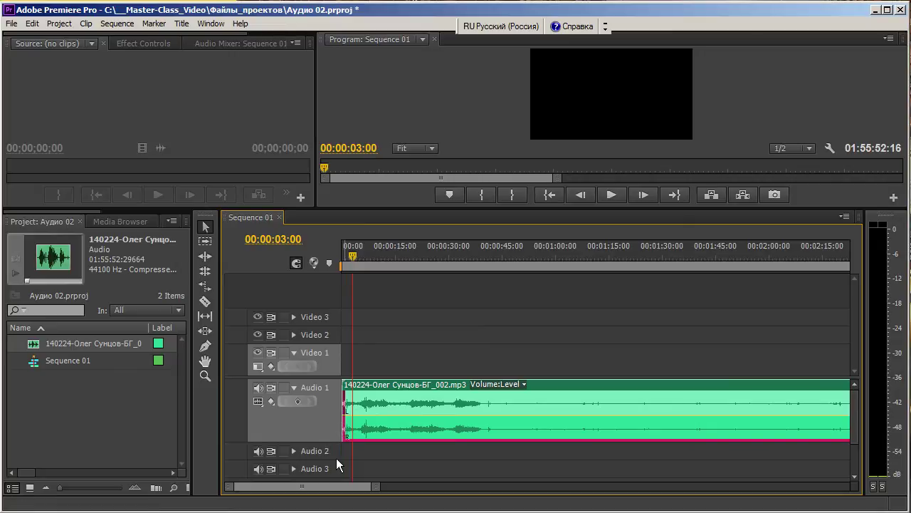
{"action": "left_click_drag", "start_coordinate": [333, 460], "coordinate": [335, 473]}
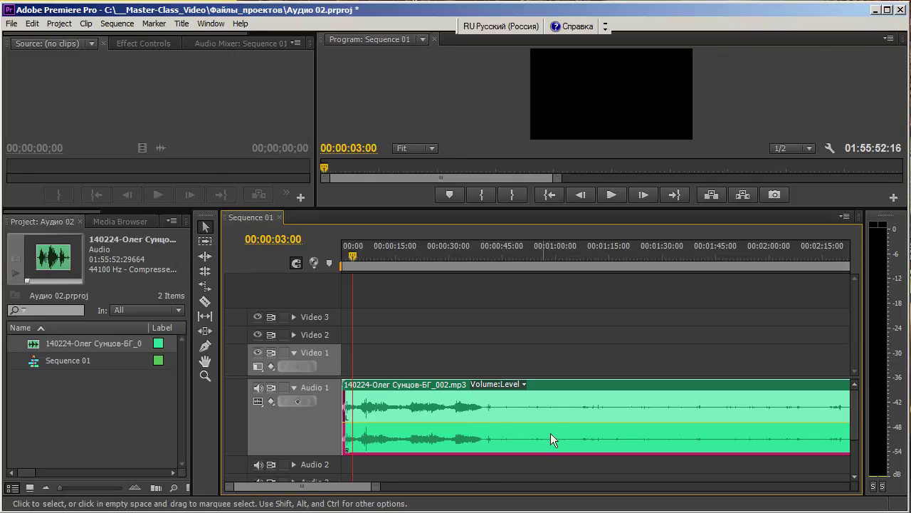
{"action": "mouse_move", "coordinate": [536, 219]}
{"action": "left_mouse_down"}
{"action": "mouse_move", "coordinate": [508, 140]}
{"action": "mouse_move", "coordinate": [504, 166]}
{"action": "mouse_move", "coordinate": [475, 171]}
{"action": "mouse_move", "coordinate": [462, 186]}
{"action": "left_mouse_up"}
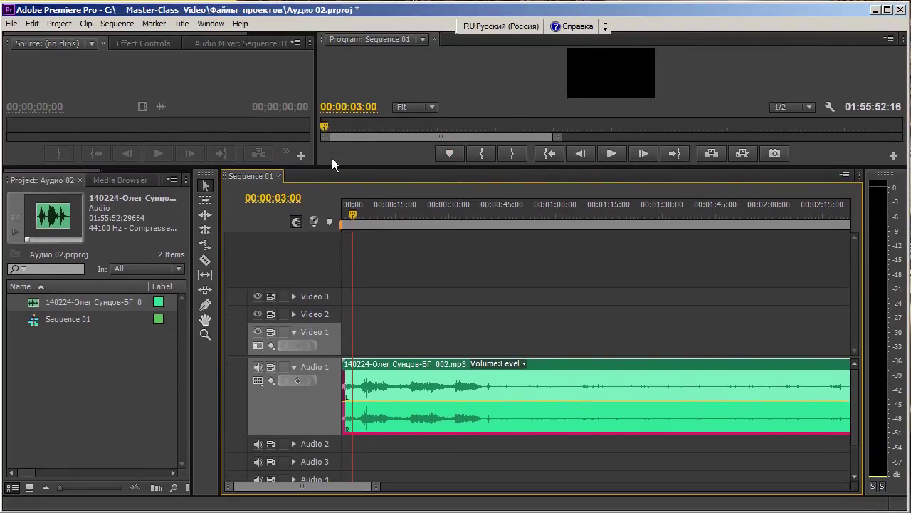
{"action": "left_click", "coordinate": [345, 219]}
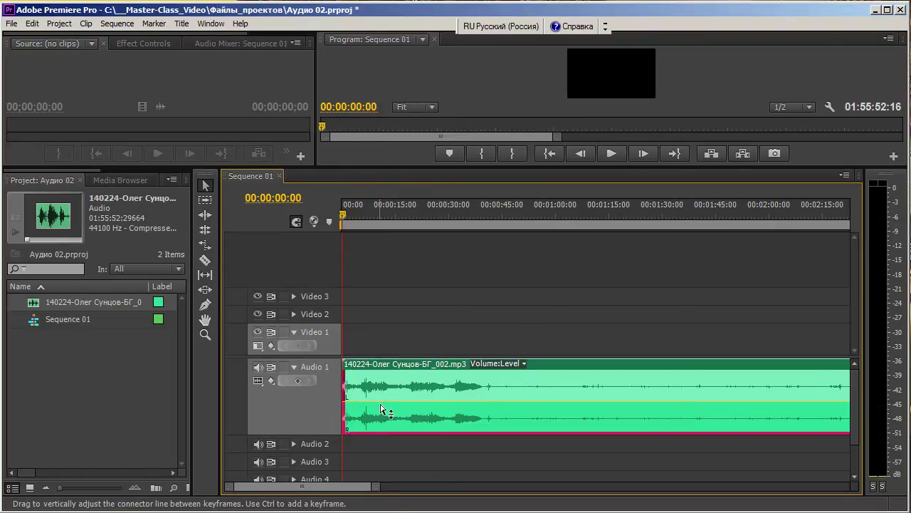
{"action": "mouse_move", "coordinate": [381, 410]}
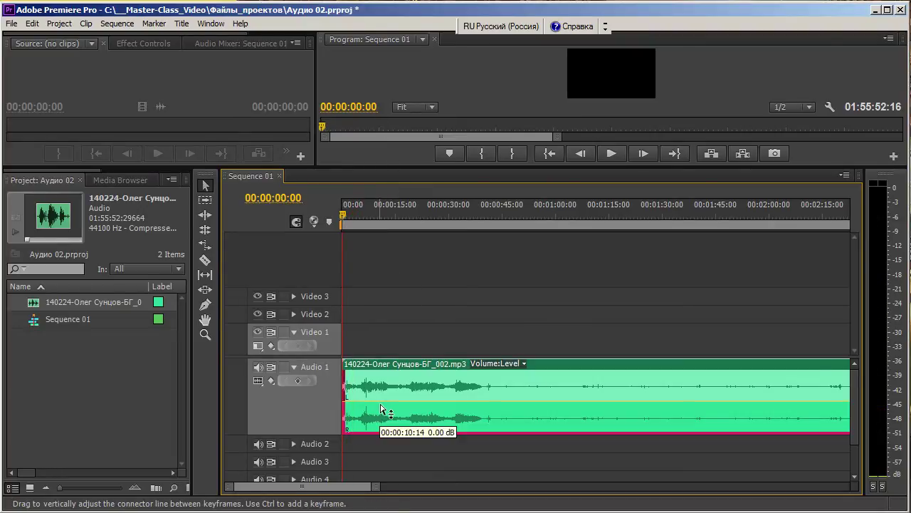
{"action": "left_click_drag", "start_coordinate": [351, 219], "coordinate": [491, 236]}
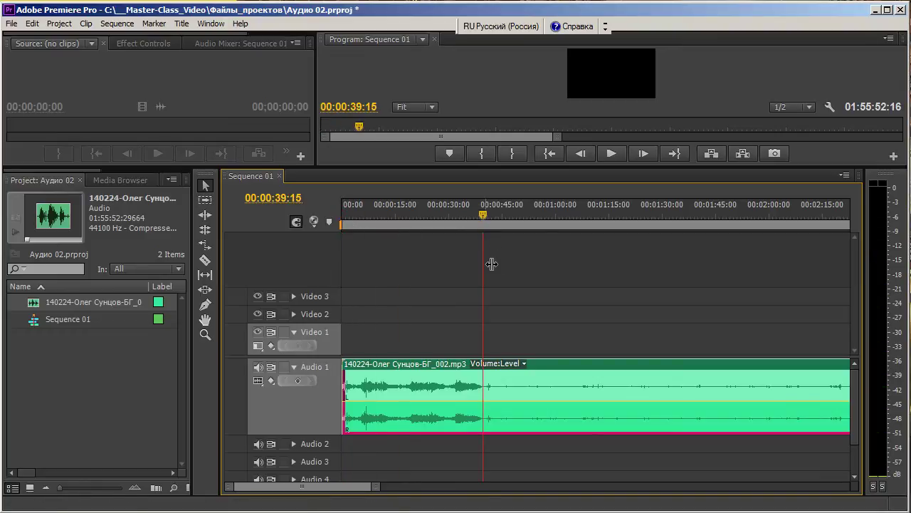
{"action": "key", "text": "minus"}
{"action": "key", "text": "minus"}
{"action": "left_click_drag", "start_coordinate": [400, 221], "coordinate": [269, 223]}
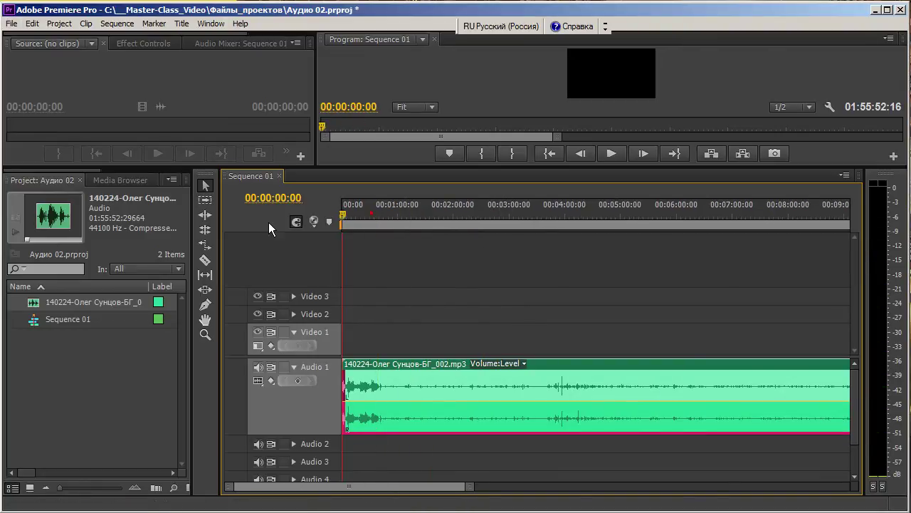
{"action": "mouse_move", "coordinate": [374, 369]}
{"action": "left_click_drag", "start_coordinate": [347, 224], "coordinate": [189, 61]}
- Show the Effects panel from the Window menu
{"action": "left_click", "coordinate": [212, 23]}
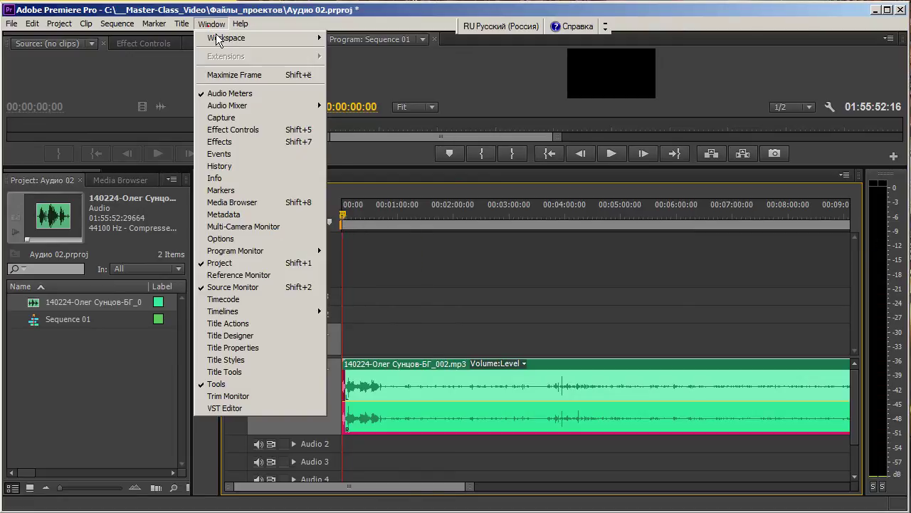
{"action": "left_click", "coordinate": [259, 145]}
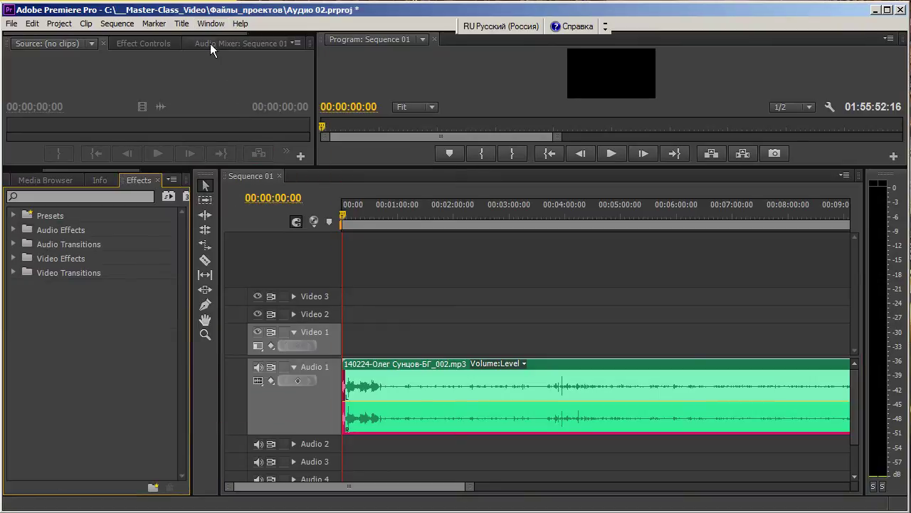
{"action": "left_click", "coordinate": [212, 24]}
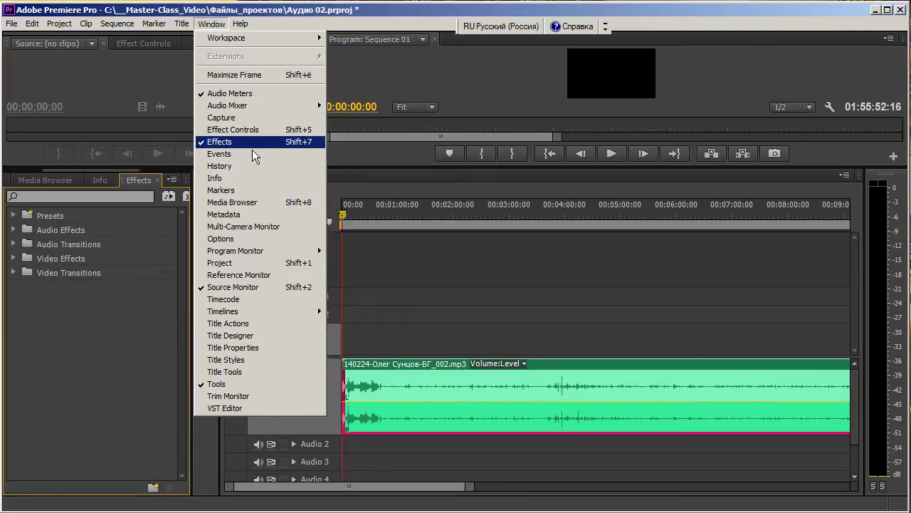
{"action": "left_click", "coordinate": [45, 343]}
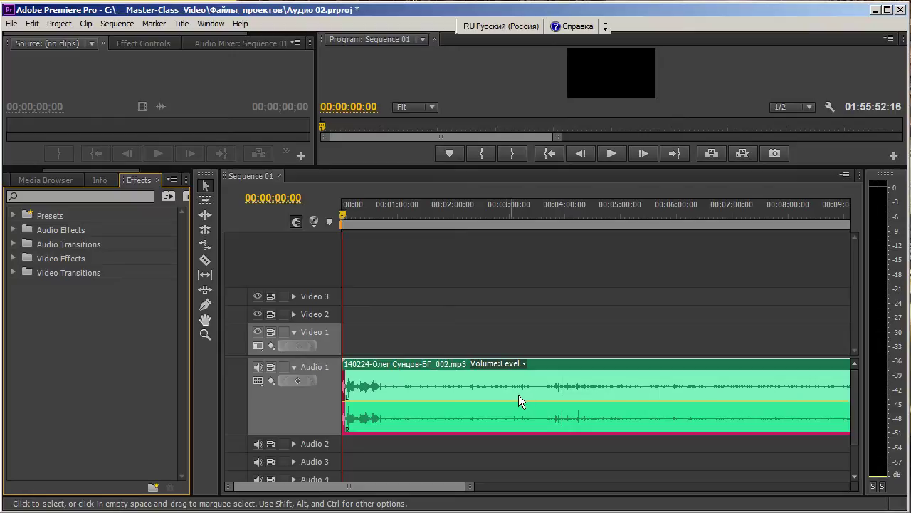
- Apply Audio Transitions > Crossfade > Exponential Fade to the Audio 1 clip's start
{"action": "left_click", "coordinate": [19, 236]}
{"action": "left_click", "coordinate": [20, 237]}
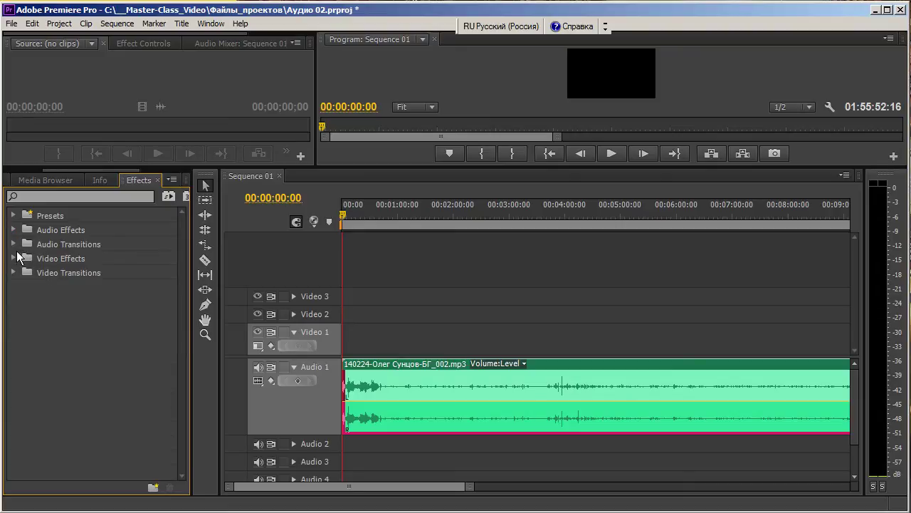
{"action": "left_click", "coordinate": [18, 248]}
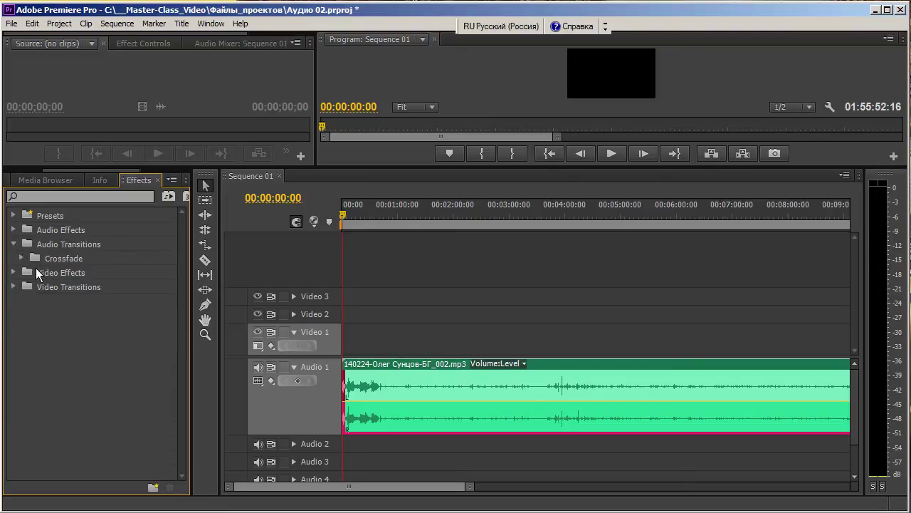
{"action": "left_click", "coordinate": [21, 258]}
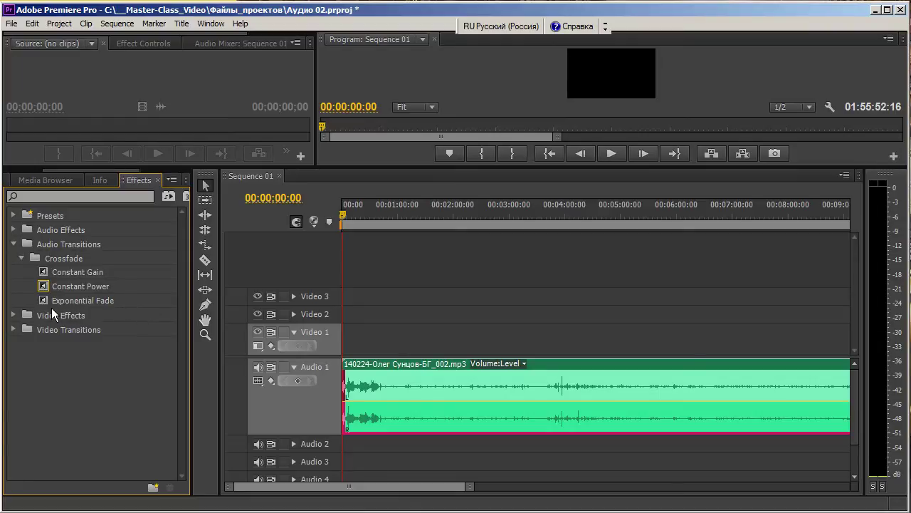
{"action": "left_click_drag", "start_coordinate": [52, 307], "coordinate": [55, 308]}
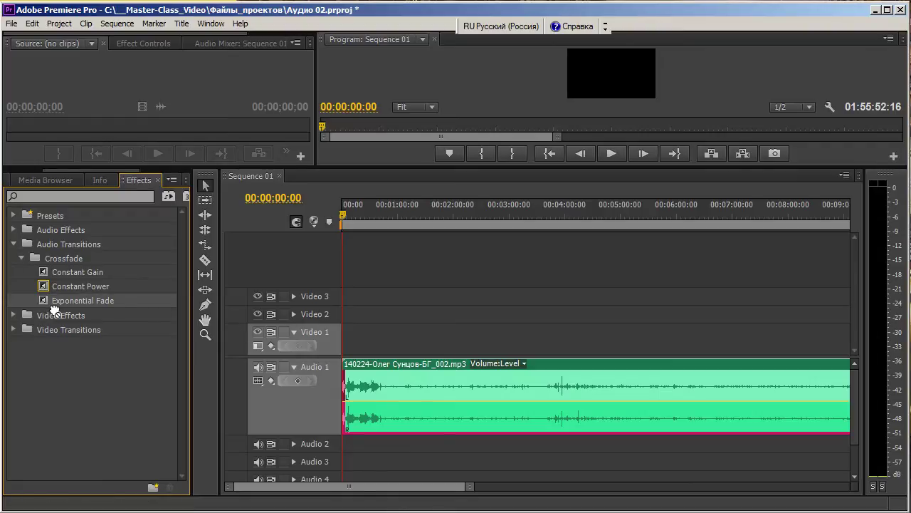
{"action": "left_click_drag", "start_coordinate": [51, 306], "coordinate": [346, 374]}
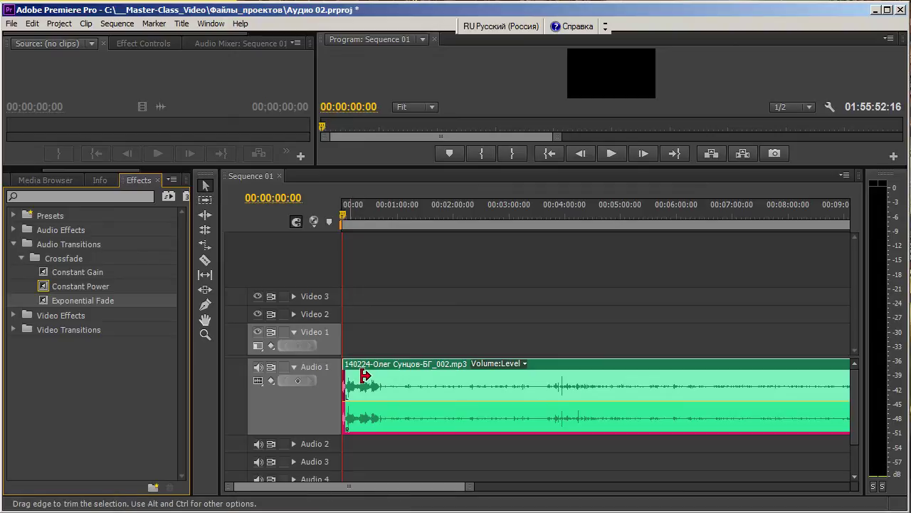
{"action": "key", "text": "="}
{"action": "scroll", "coordinate": [436, 365], "scroll_direction": "up", "scroll_amount": 3}
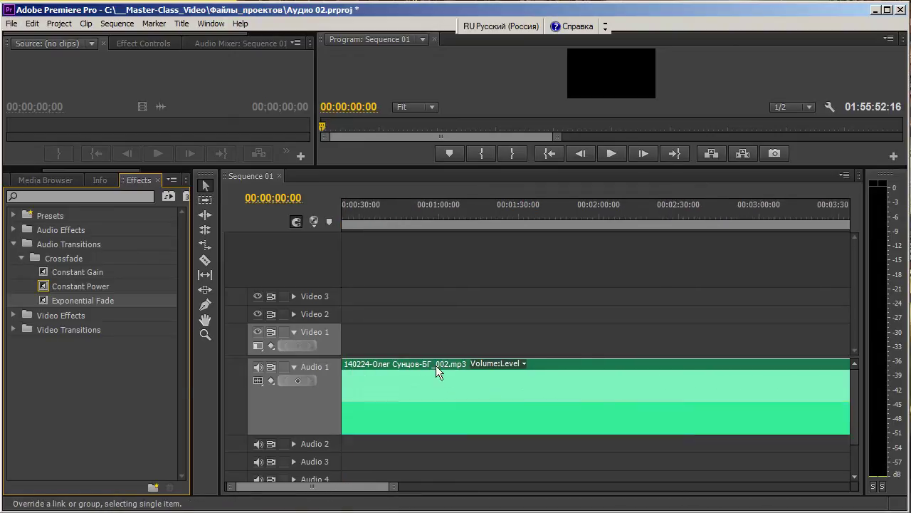
{"action": "scroll", "coordinate": [459, 382], "scroll_direction": "down", "scroll_amount": 3}
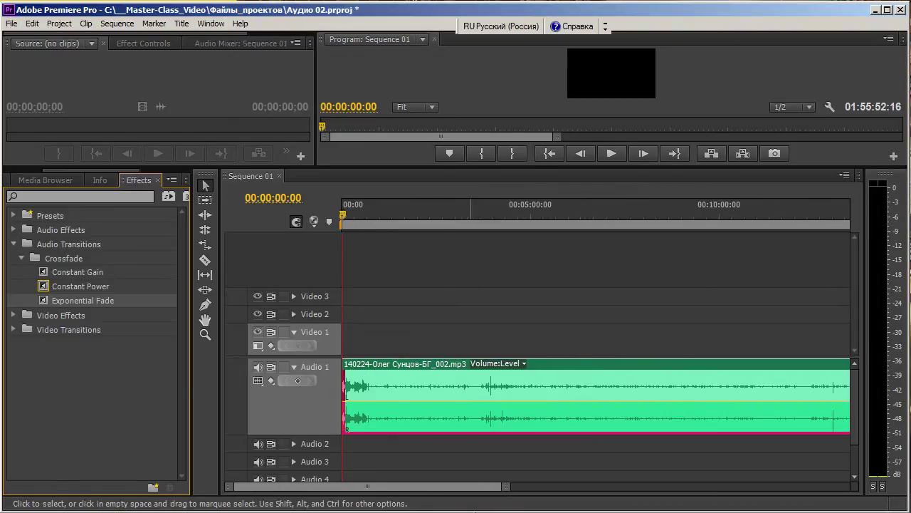
{"action": "scroll", "coordinate": [467, 346], "scroll_direction": "up", "scroll_amount": 6}
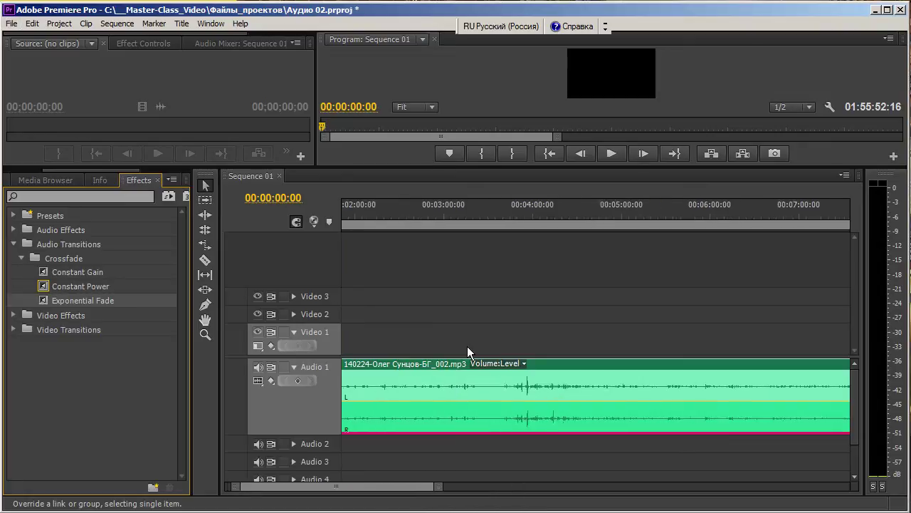
{"action": "mouse_move", "coordinate": [366, 486]}
{"action": "left_mouse_down"}
{"action": "mouse_move", "coordinate": [333, 500]}
{"action": "mouse_move", "coordinate": [315, 484]}
{"action": "left_mouse_up"}
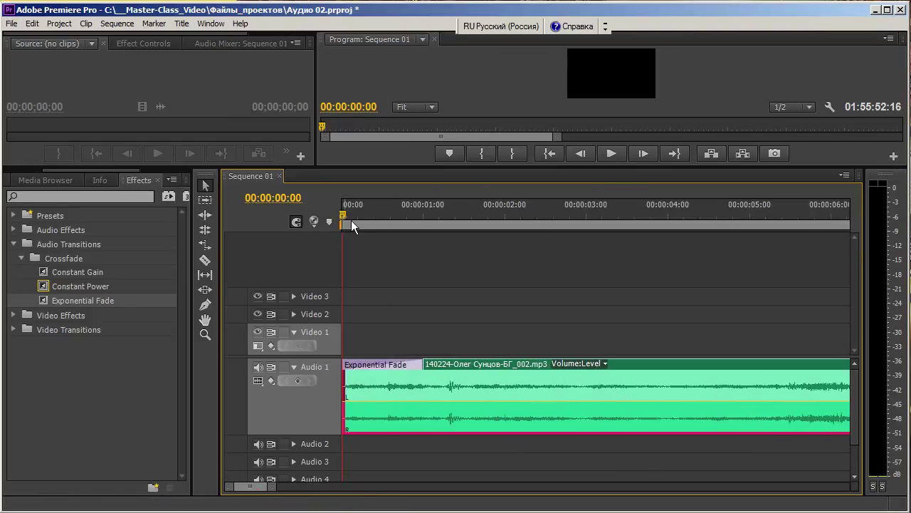
{"action": "mouse_move", "coordinate": [353, 223]}
{"action": "left_mouse_down"}
{"action": "mouse_move", "coordinate": [359, 225]}
{"action": "mouse_move", "coordinate": [342, 223]}
{"action": "left_mouse_up"}
{"action": "key", "text": "space"}
{"action": "key", "text": "space"}
{"action": "key", "text": "Home"}
{"action": "key", "text": "space"}
{"action": "key", "text": "Home"}
{"action": "key", "text": "space"}
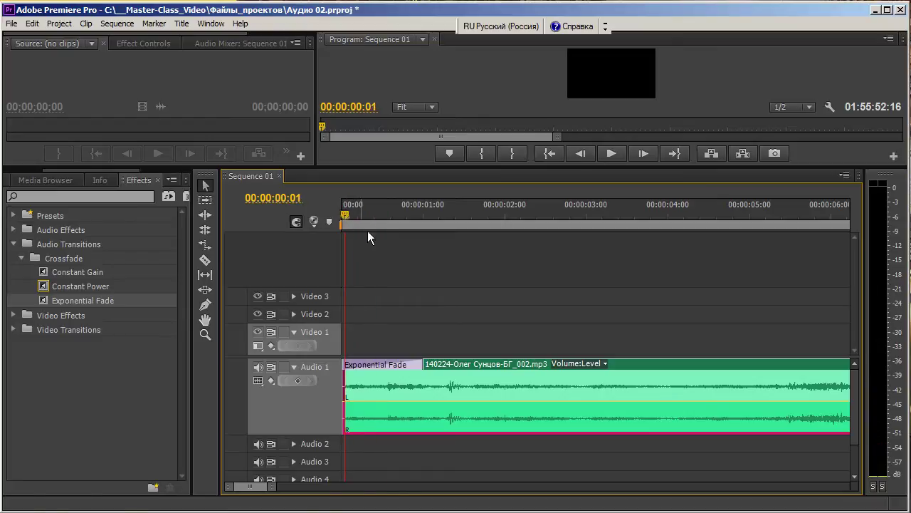
{"action": "key", "text": "space"}
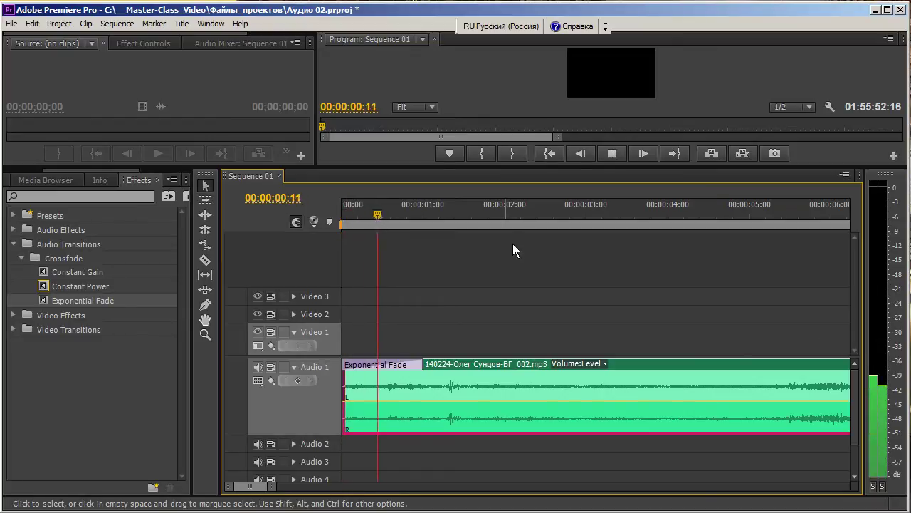
{"action": "key", "text": "space"}
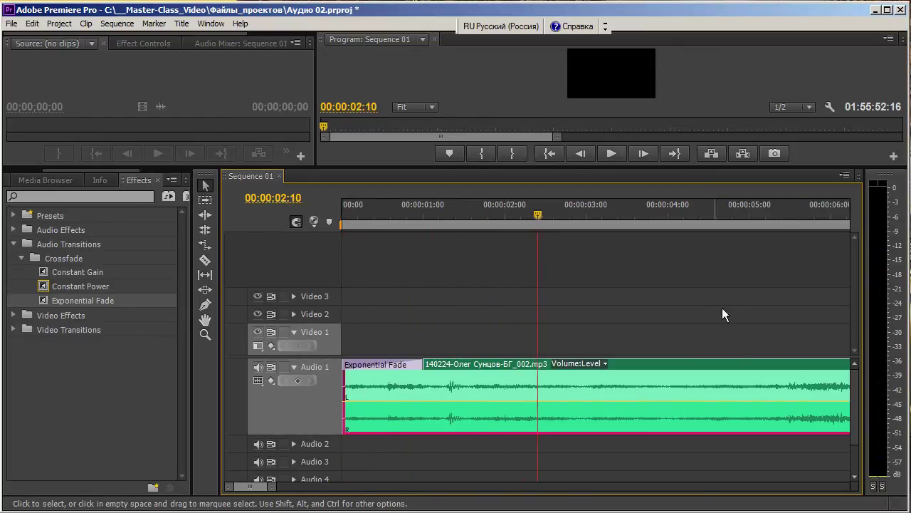
{"action": "scroll", "coordinate": [688, 337], "scroll_direction": "down", "scroll_amount": 5}
{"action": "scroll", "coordinate": [709, 334], "scroll_direction": "down", "scroll_amount": 10}
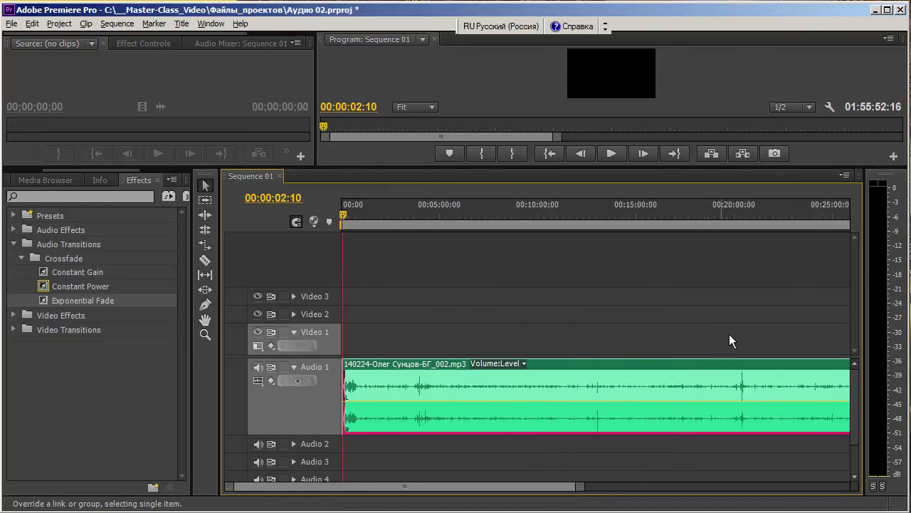
- Zoom to the clip end and apply Exponential Fade to its out point
{"action": "left_click", "coordinate": [801, 214]}
{"action": "left_click", "coordinate": [814, 213]}
{"action": "scroll", "coordinate": [838, 414], "scroll_direction": "up", "scroll_amount": 2}
{"action": "scroll", "coordinate": [827, 402], "scroll_direction": "up", "scroll_amount": 4}
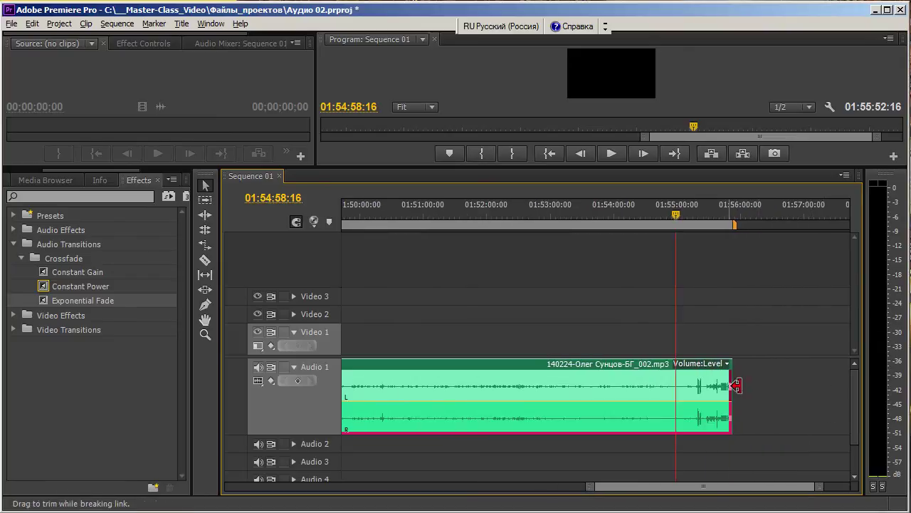
{"action": "scroll", "coordinate": [732, 416], "scroll_direction": "up", "scroll_amount": 3}
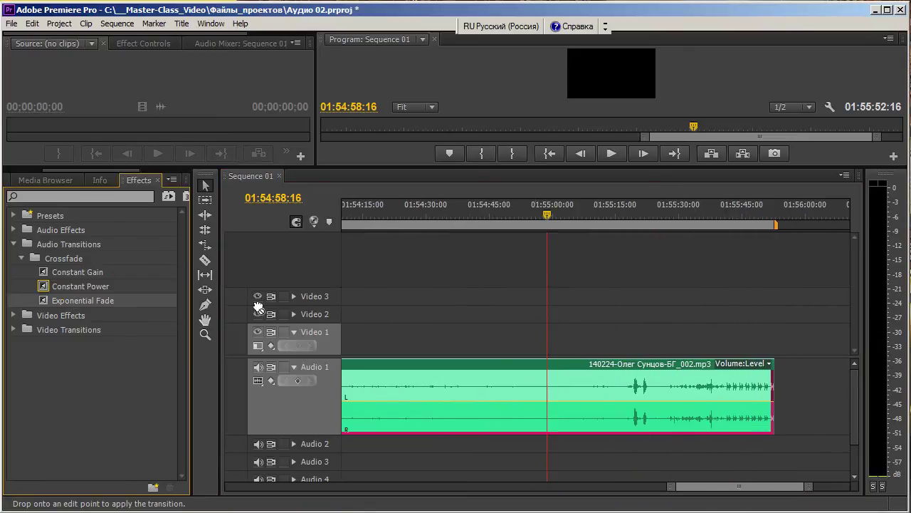
{"action": "left_click_drag", "start_coordinate": [74, 301], "coordinate": [772, 381]}
- Play the clip ending to hear the fade-out, then return the playhead to the start
{"action": "left_click_drag", "start_coordinate": [553, 215], "coordinate": [771, 232]}
{"action": "key", "text": "space"}
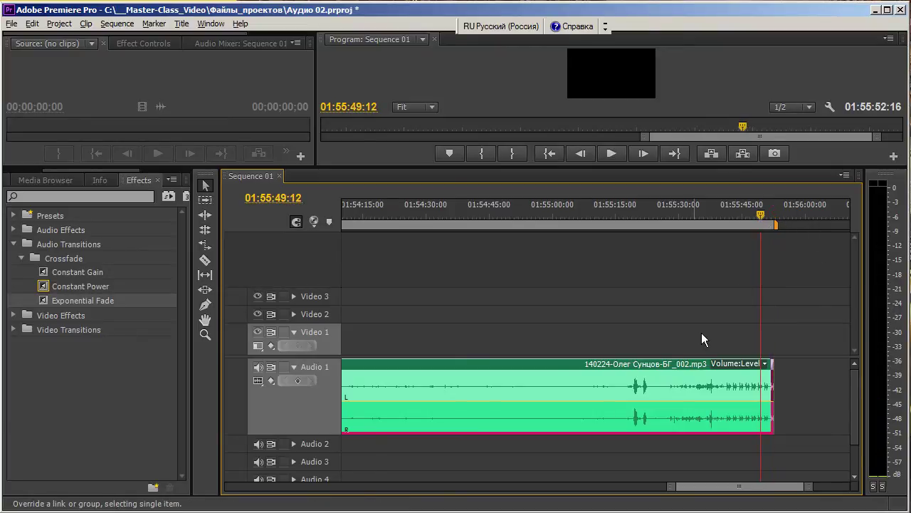
{"action": "scroll", "coordinate": [701, 333], "scroll_direction": "down", "scroll_amount": 3}
{"action": "scroll", "coordinate": [680, 337], "scroll_direction": "down", "scroll_amount": 3}
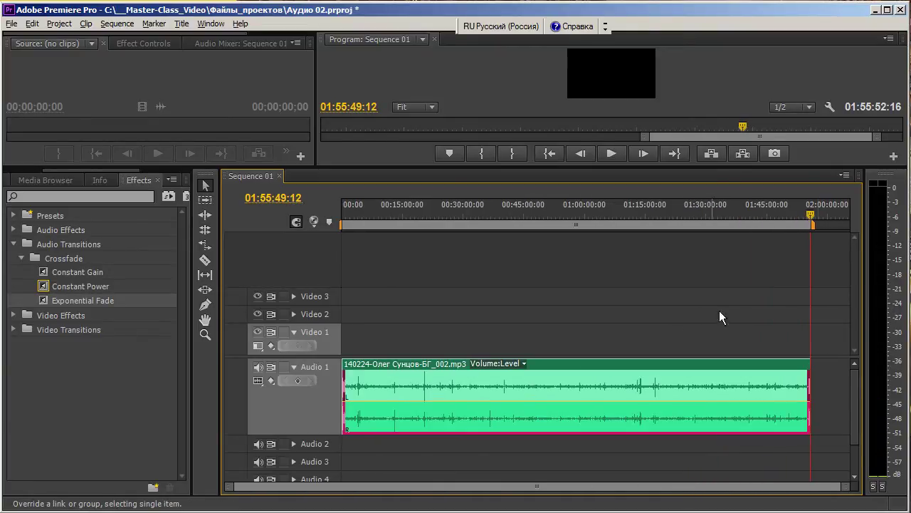
{"action": "left_click_drag", "start_coordinate": [825, 218], "coordinate": [284, 229]}
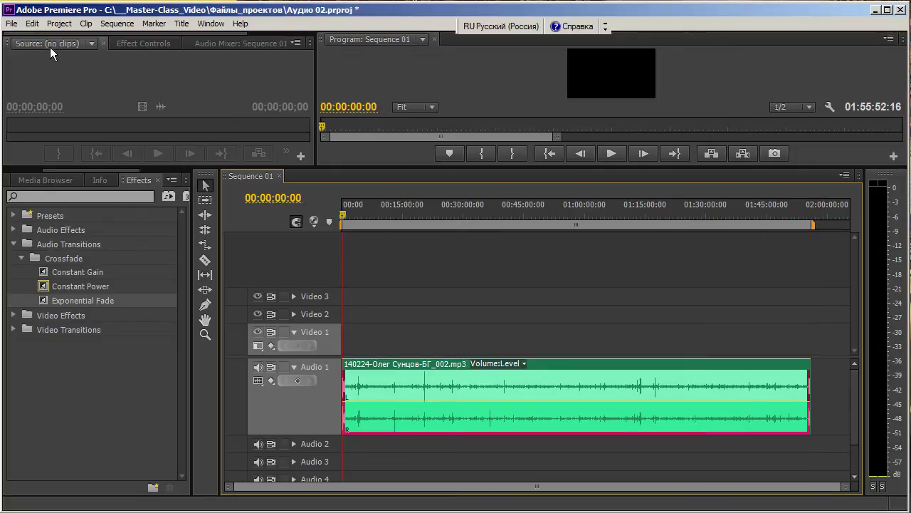
- Open the Export Settings for Sequence 01 from the File > Export menu
{"action": "left_click", "coordinate": [11, 24]}
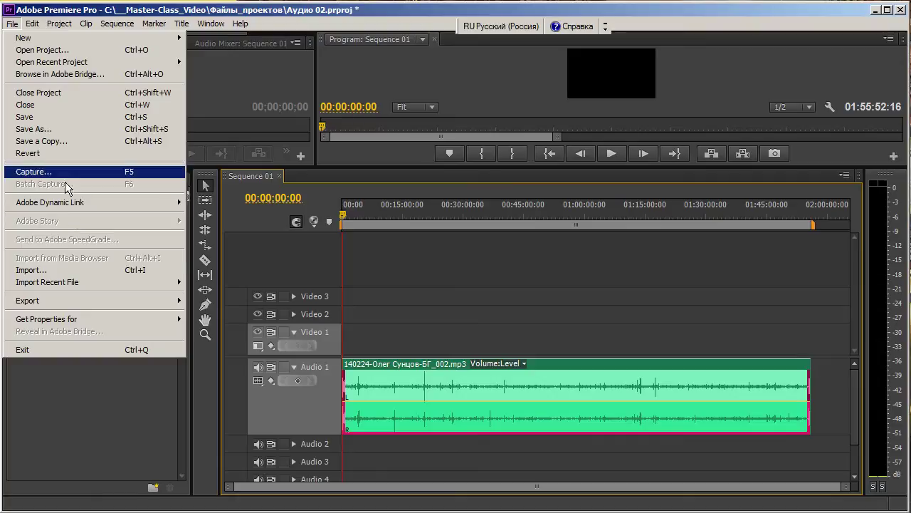
{"action": "mouse_move", "coordinate": [52, 300]}
{"action": "left_click", "coordinate": [243, 305]}
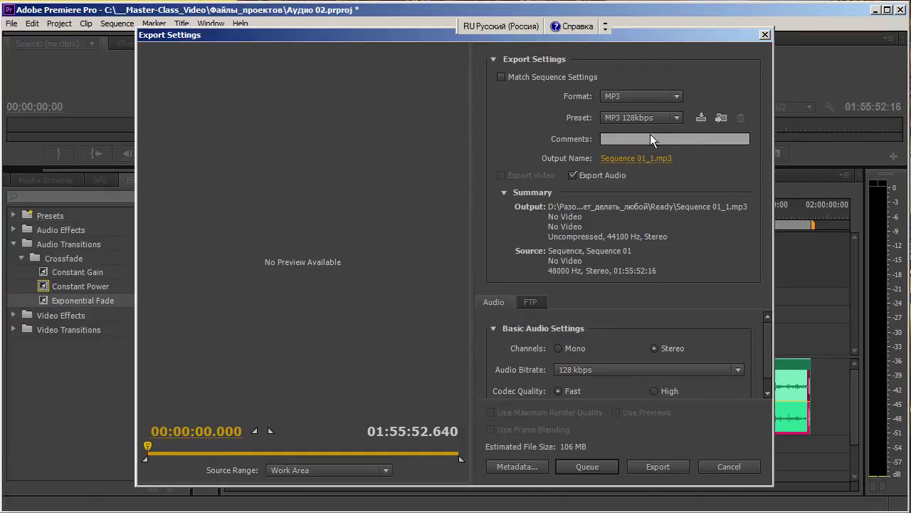
- Set the export output to Аудио 03.mp3 in the C: drive's Готовые_файлы folder
{"action": "left_click", "coordinate": [635, 158]}
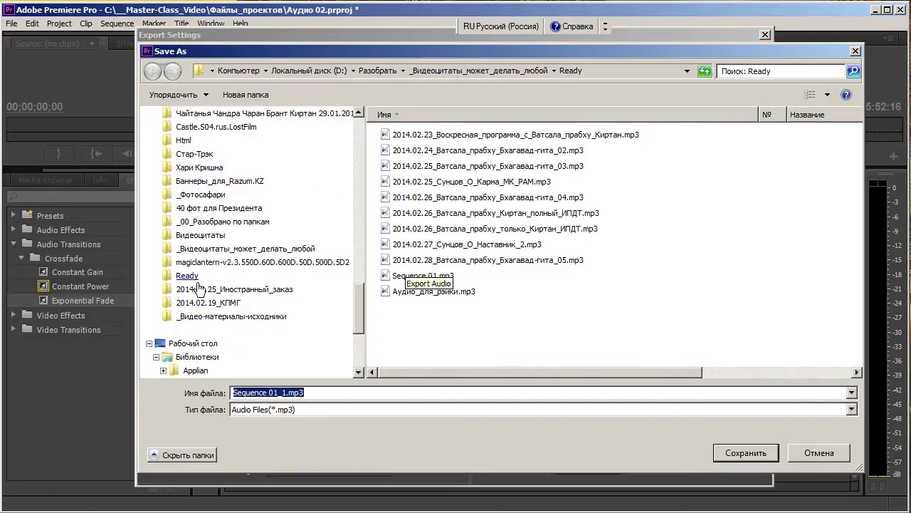
{"action": "left_click", "coordinate": [239, 70]}
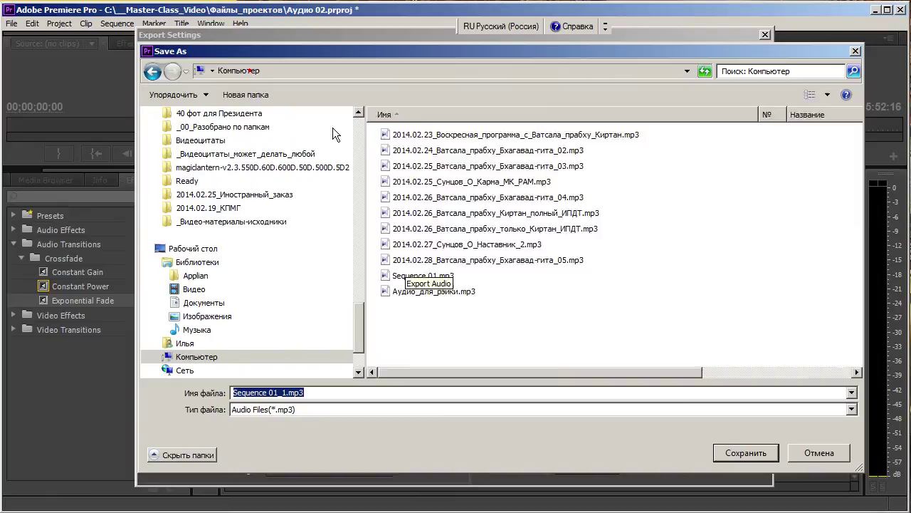
{"action": "double_click", "coordinate": [437, 146]}
{"action": "double_click", "coordinate": [425, 151]}
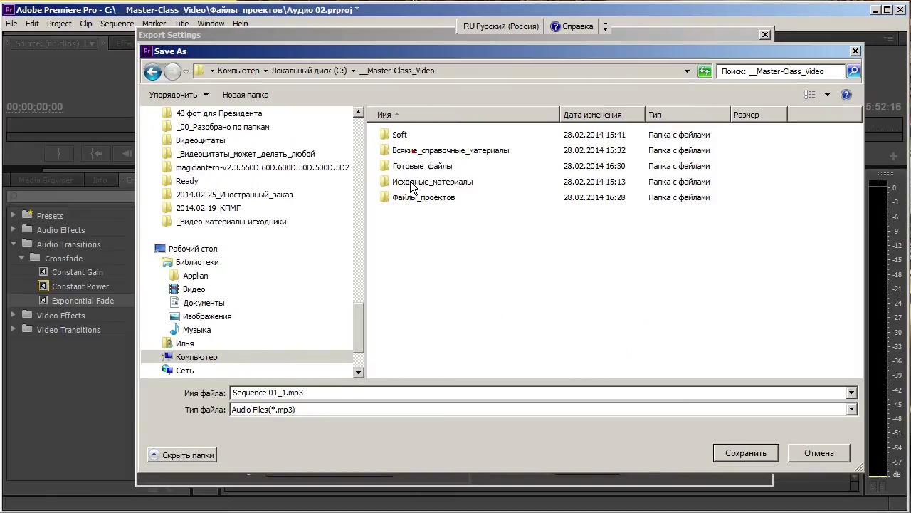
{"action": "left_click", "coordinate": [433, 156]}
{"action": "double_click", "coordinate": [427, 166]}
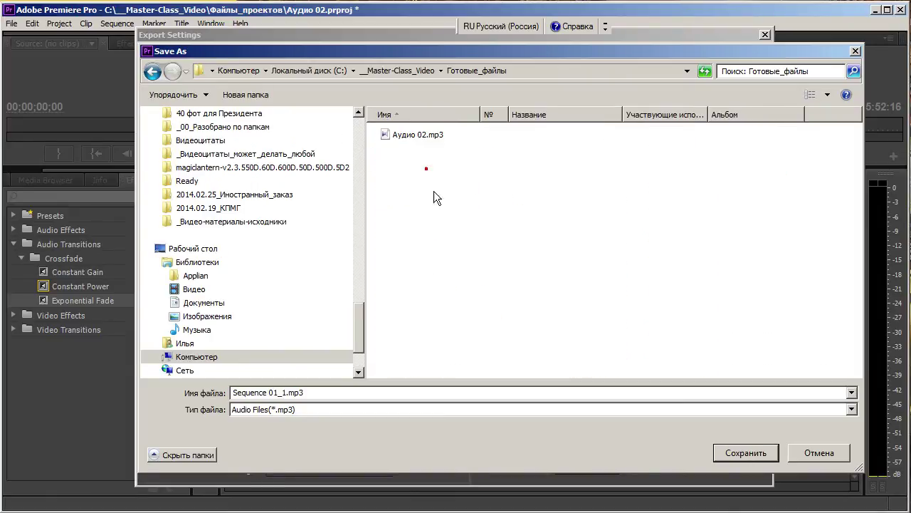
{"action": "left_click", "coordinate": [435, 135]}
{"action": "left_click", "coordinate": [260, 392]}
{"action": "key", "text": "shift+Right"}
{"action": "type", "text": "3"}
{"action": "key", "text": "Return"}
- Start the MP3 export, cancel the encoding and close Export Settings
{"action": "left_click", "coordinate": [655, 467]}
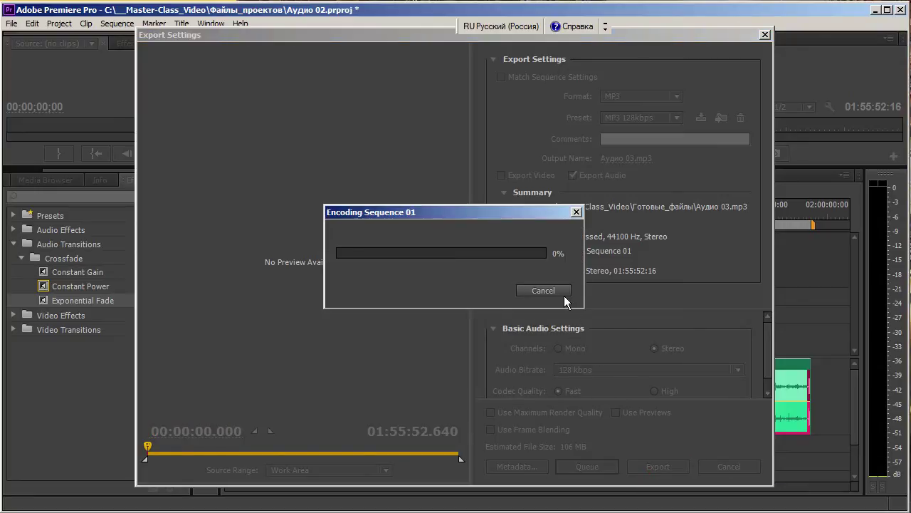
{"action": "left_click", "coordinate": [563, 296]}
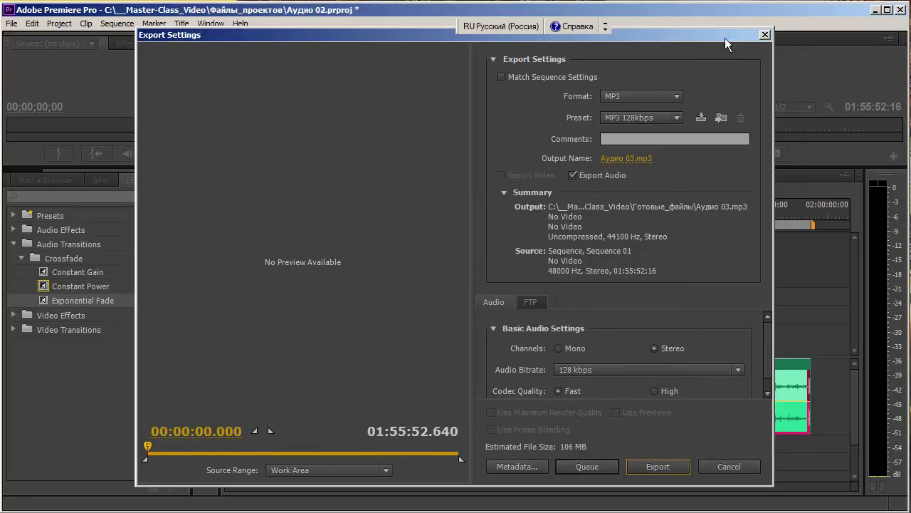
{"action": "left_click", "coordinate": [766, 35]}
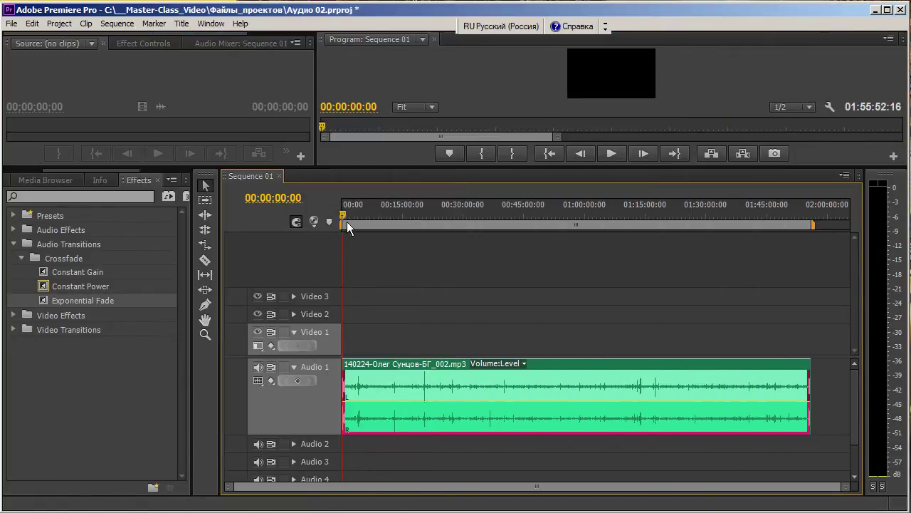
- Zoom into the sequence start and scrub through the lecture's first minute
{"action": "scroll", "coordinate": [382, 402], "scroll_direction": "up", "scroll_amount": 5}
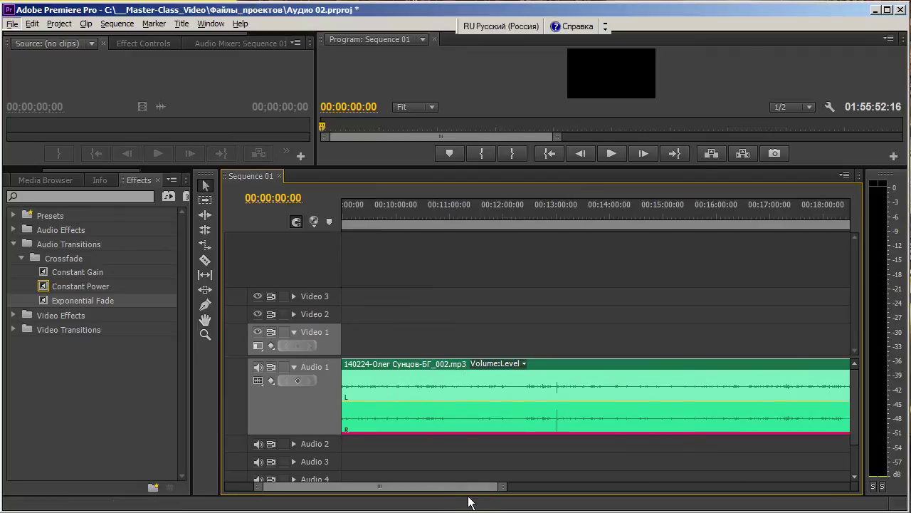
{"action": "left_click_drag", "start_coordinate": [460, 487], "coordinate": [420, 488]}
{"action": "key", "text": "equal"}
{"action": "key", "text": "equal"}
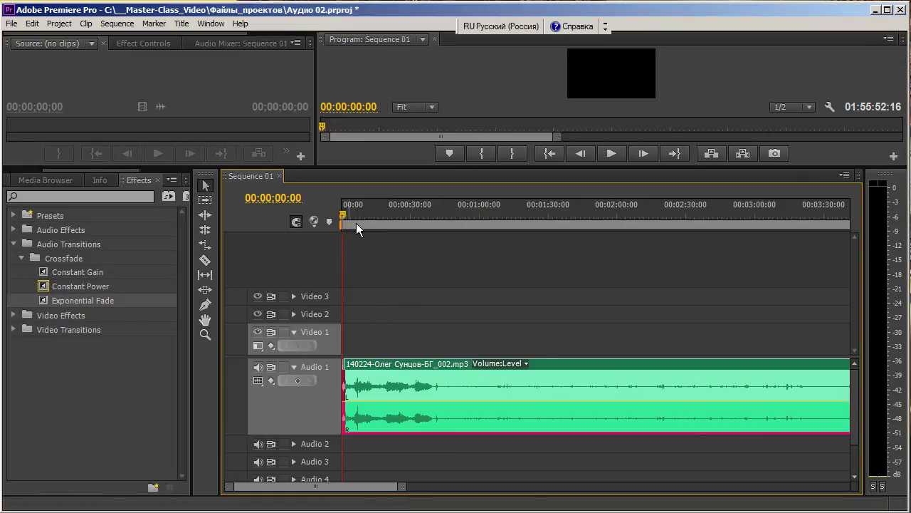
{"action": "left_click_drag", "start_coordinate": [356, 222], "coordinate": [427, 227]}
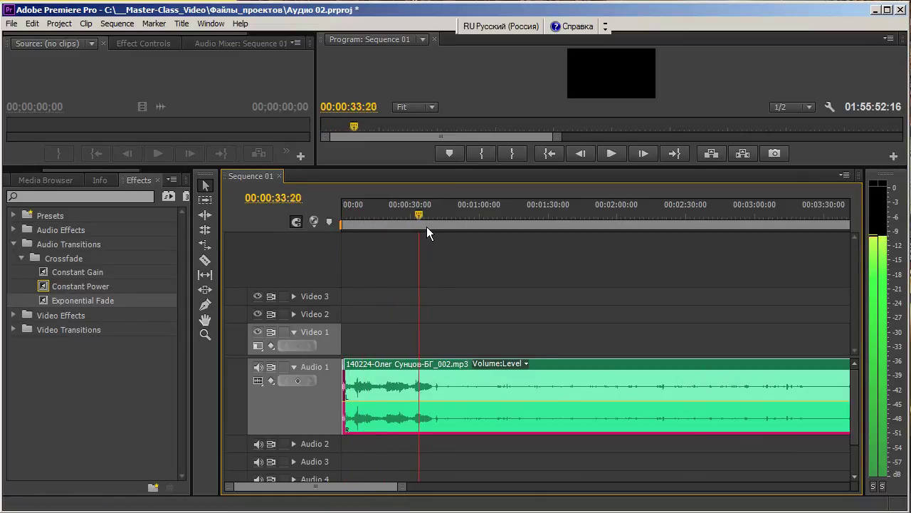
{"action": "left_click_drag", "start_coordinate": [426, 226], "coordinate": [676, 246]}
{"action": "key", "text": "minus"}
{"action": "key", "text": "minus"}
{"action": "key", "text": "minus"}
{"action": "key", "text": "minus"}
{"action": "key", "text": "minus"}
{"action": "key", "text": "minus"}
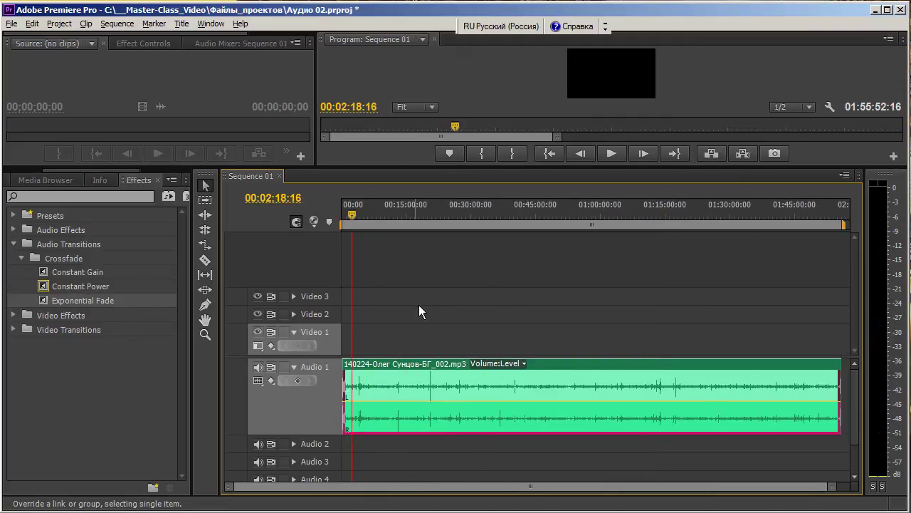
{"action": "mouse_move", "coordinate": [352, 227]}
{"action": "left_mouse_down"}
{"action": "mouse_move", "coordinate": [316, 252]}
{"action": "mouse_move", "coordinate": [356, 351]}
{"action": "left_mouse_up"}
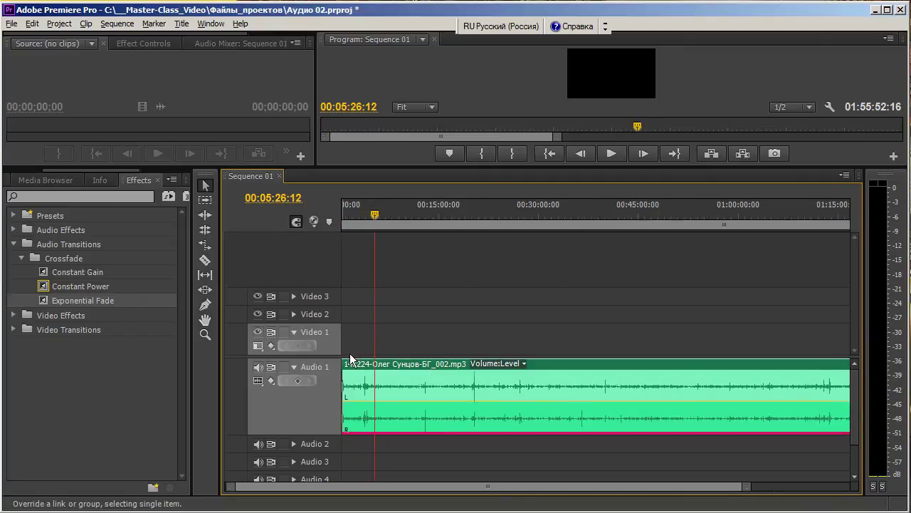
{"action": "key", "text": "equal"}
{"action": "key", "text": "equal"}
{"action": "key", "text": "equal"}
{"action": "key", "text": "equal"}
{"action": "scroll", "coordinate": [294, 482], "scroll_direction": "left", "scroll_amount": 3}
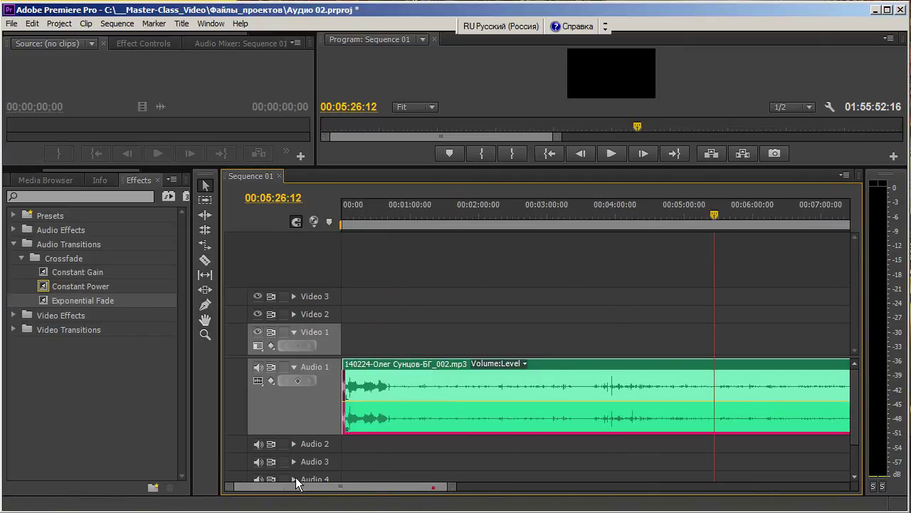
{"action": "mouse_move", "coordinate": [703, 224]}
{"action": "left_mouse_down"}
{"action": "mouse_move", "coordinate": [408, 224]}
{"action": "mouse_move", "coordinate": [427, 236]}
{"action": "mouse_move", "coordinate": [590, 257]}
{"action": "mouse_move", "coordinate": [596, 276]}
{"action": "left_mouse_up"}
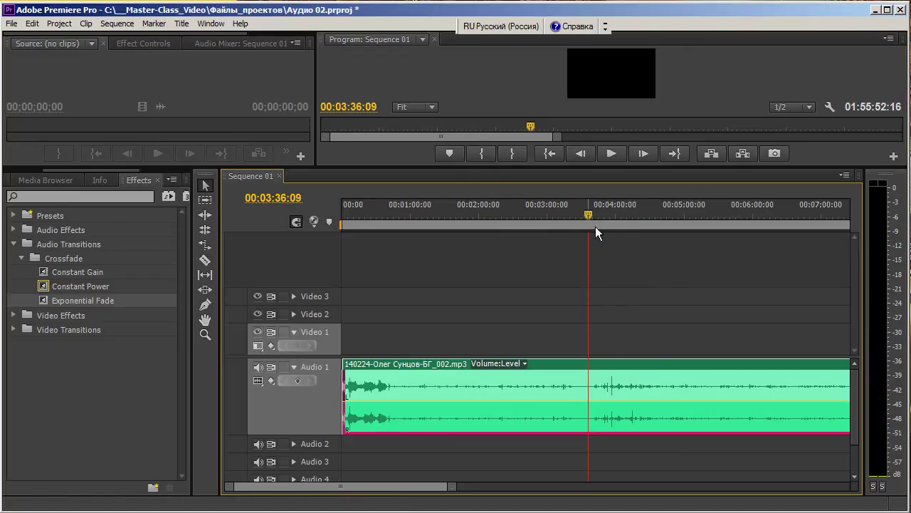
- Play the lecture at several points between about 3:30 and 8:50 to judge where it starts
{"action": "left_click_drag", "start_coordinate": [595, 223], "coordinate": [601, 226]}
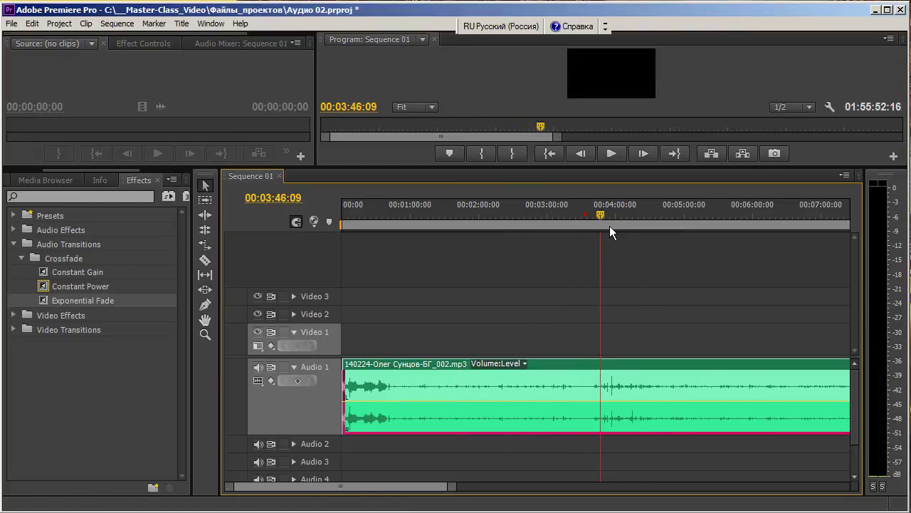
{"action": "key", "text": "space"}
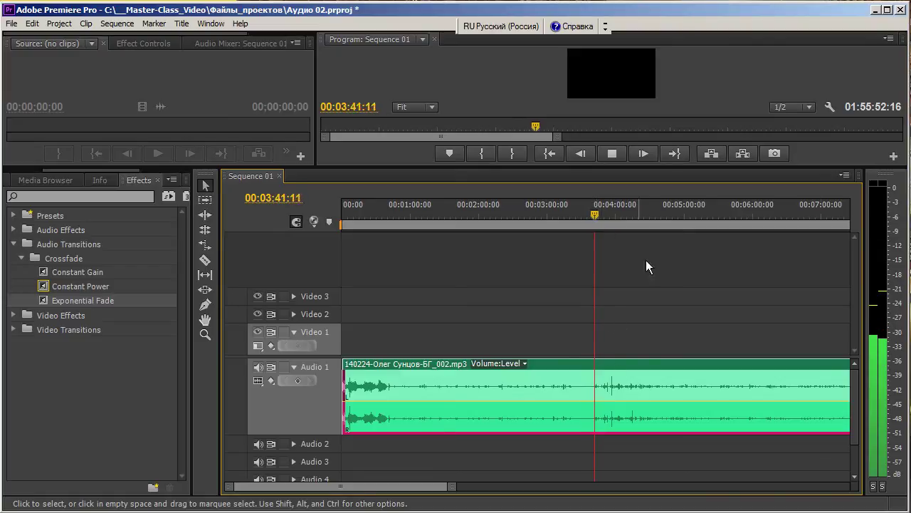
{"action": "left_click_drag", "start_coordinate": [602, 221], "coordinate": [699, 222]}
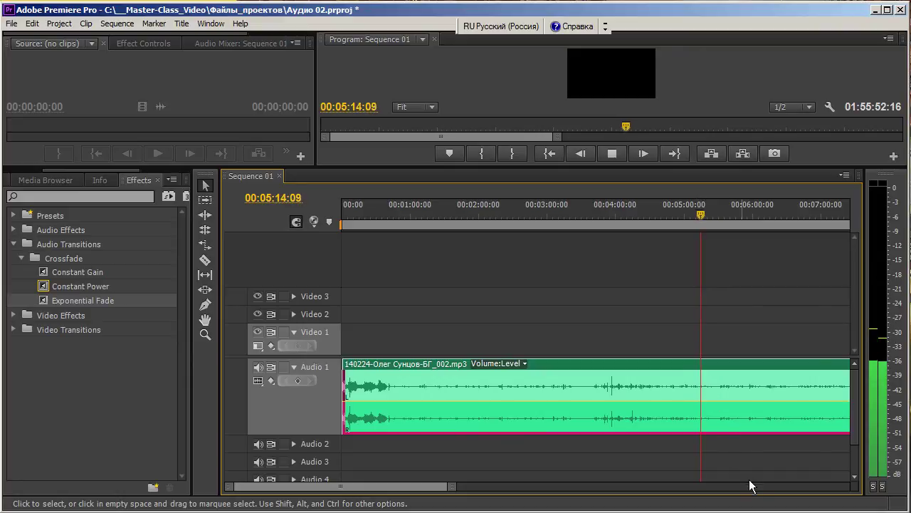
{"action": "key", "text": "space"}
{"action": "scroll", "coordinate": [431, 491], "scroll_direction": "down", "scroll_amount": 1}
{"action": "scroll", "coordinate": [431, 491], "scroll_direction": "down", "scroll_amount": 5}
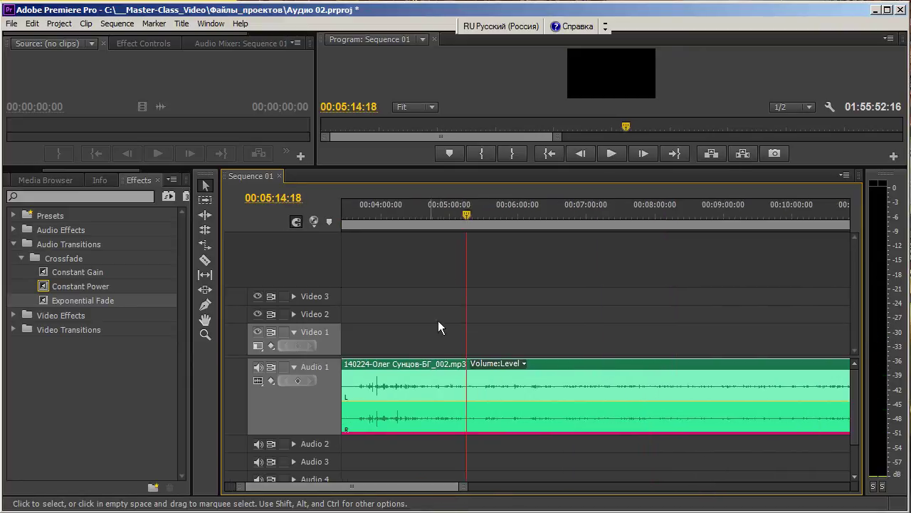
{"action": "left_click_drag", "start_coordinate": [474, 214], "coordinate": [712, 245]}
{"action": "key", "text": "space"}
{"action": "scroll", "coordinate": [421, 499], "scroll_direction": "down", "scroll_amount": 1}
{"action": "scroll", "coordinate": [423, 503], "scroll_direction": "down", "scroll_amount": 1}
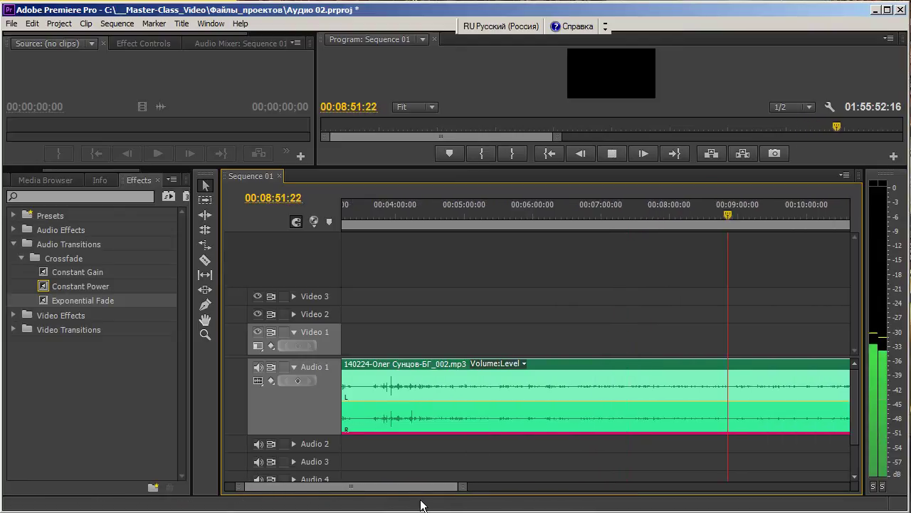
{"action": "left_click_drag", "start_coordinate": [741, 223], "coordinate": [378, 276]}
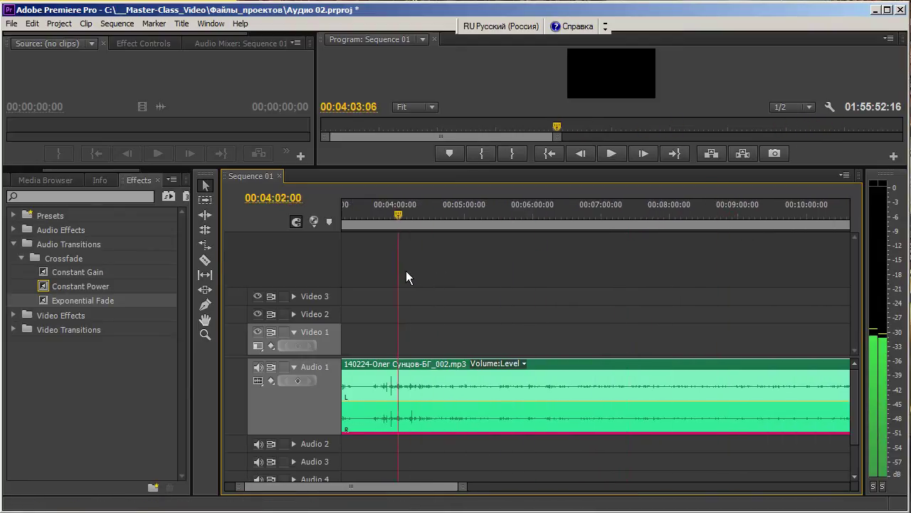
{"action": "key", "text": "space"}
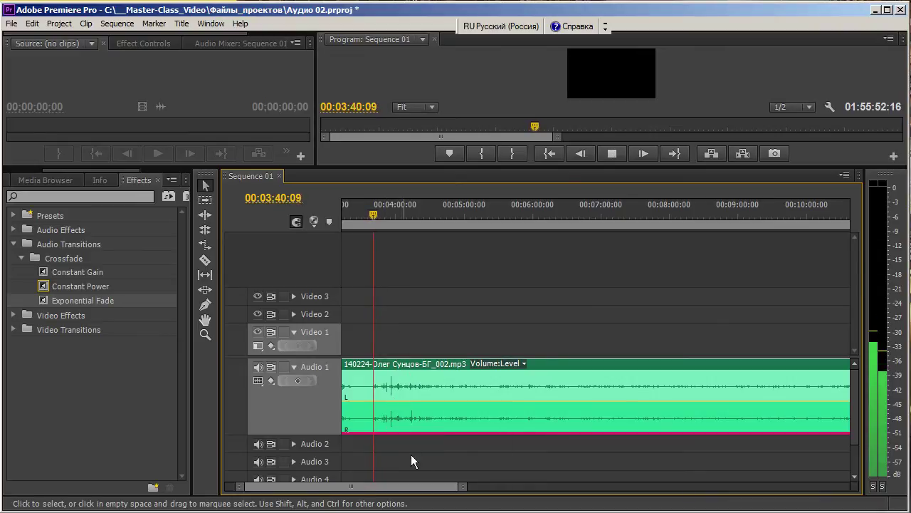
- Scrub around 3:37–4:01 and park the playhead at the cut point, 00:03:37:00
{"action": "scroll", "coordinate": [398, 486], "scroll_direction": "up", "scroll_amount": 5}
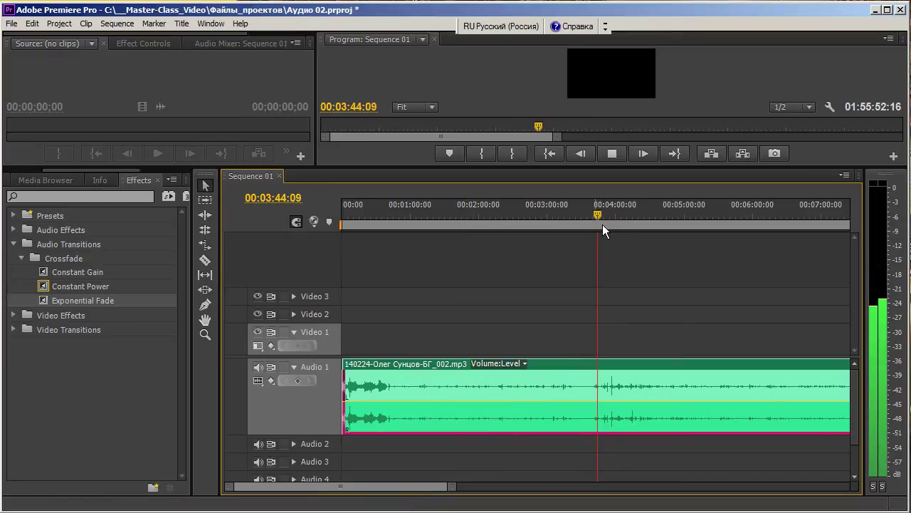
{"action": "left_click_drag", "start_coordinate": [605, 222], "coordinate": [616, 228]}
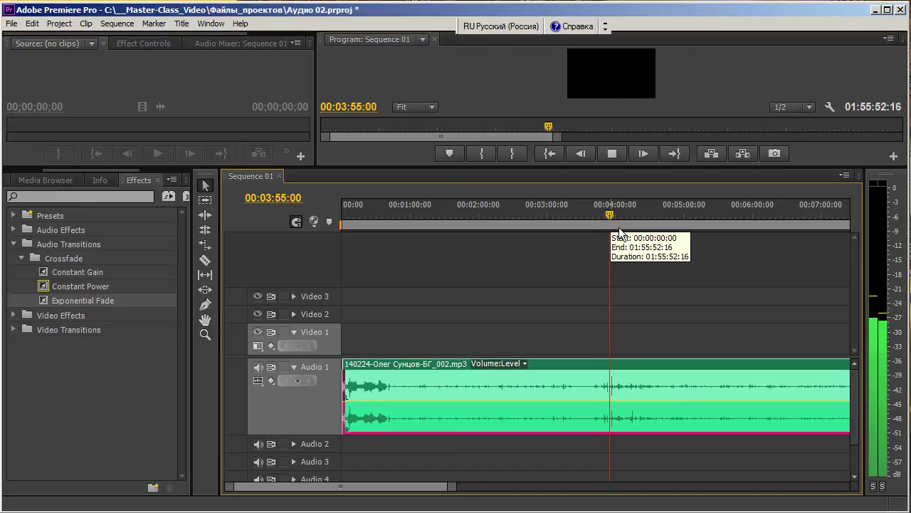
{"action": "left_click_drag", "start_coordinate": [619, 224], "coordinate": [594, 225]}
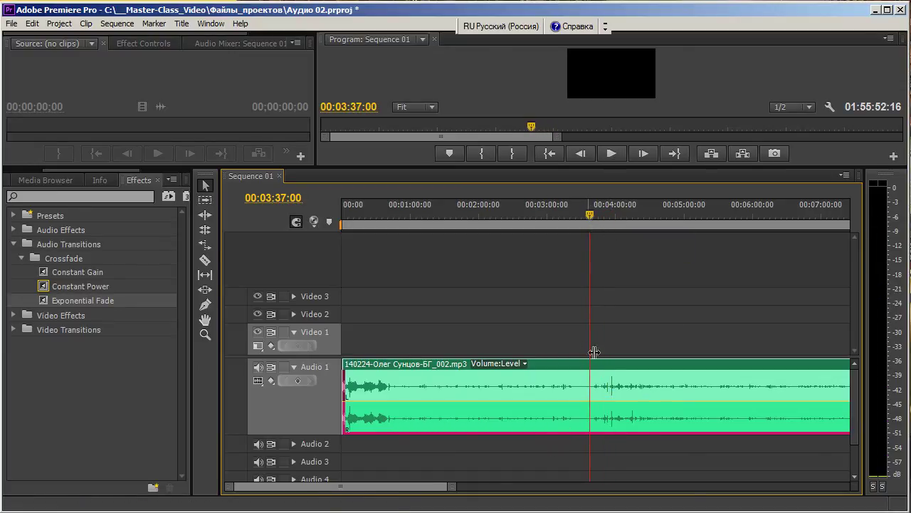
- Trim the lecture clip's start on Audio 1 to the playhead at 00:03:37:00
{"action": "left_click_drag", "start_coordinate": [358, 383], "coordinate": [593, 398]}
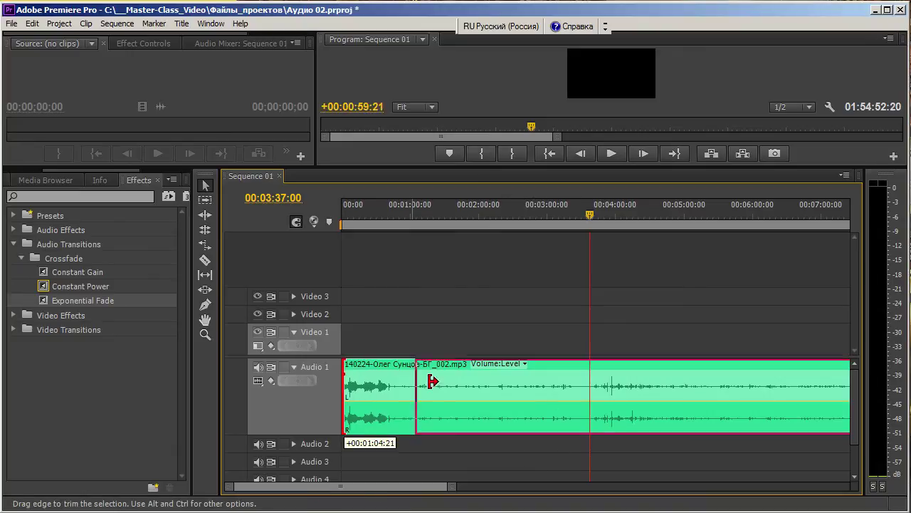
{"action": "key", "text": "equal"}
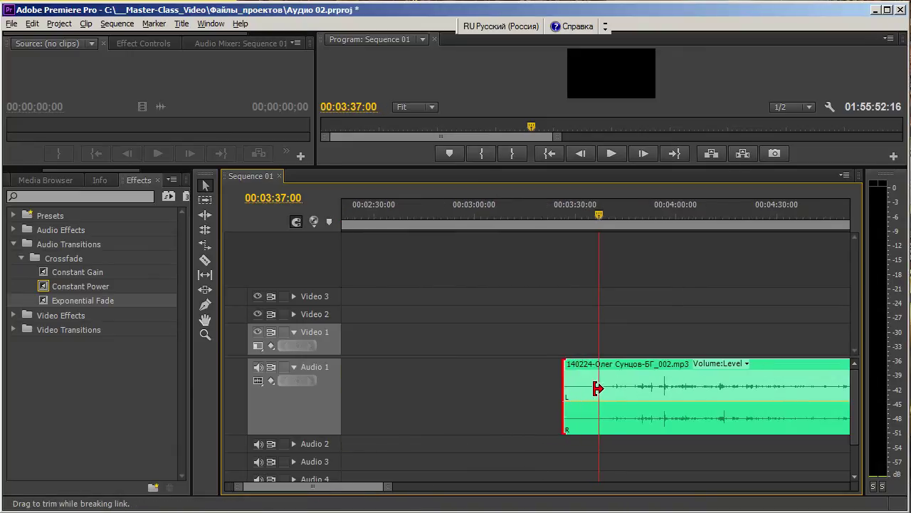
{"action": "key", "text": "equal"}
{"action": "left_click_drag", "start_coordinate": [516, 379], "coordinate": [344, 380]}
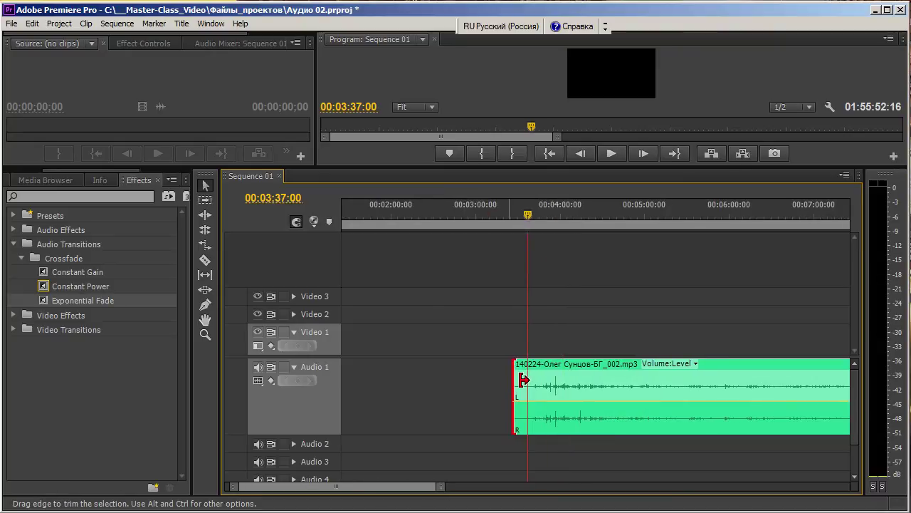
{"action": "key", "text": "minus"}
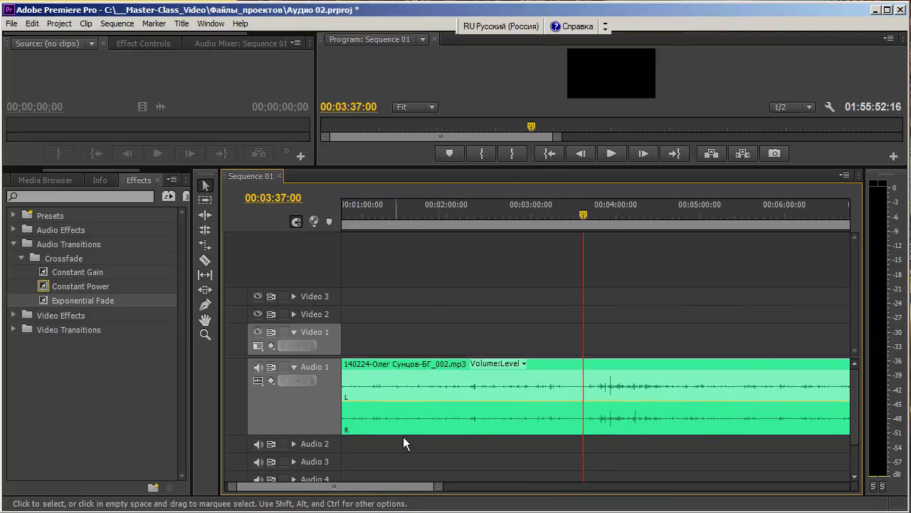
{"action": "key", "text": "minus"}
{"action": "key", "text": "minus"}
{"action": "left_click_drag", "start_coordinate": [362, 375], "coordinate": [353, 376]}
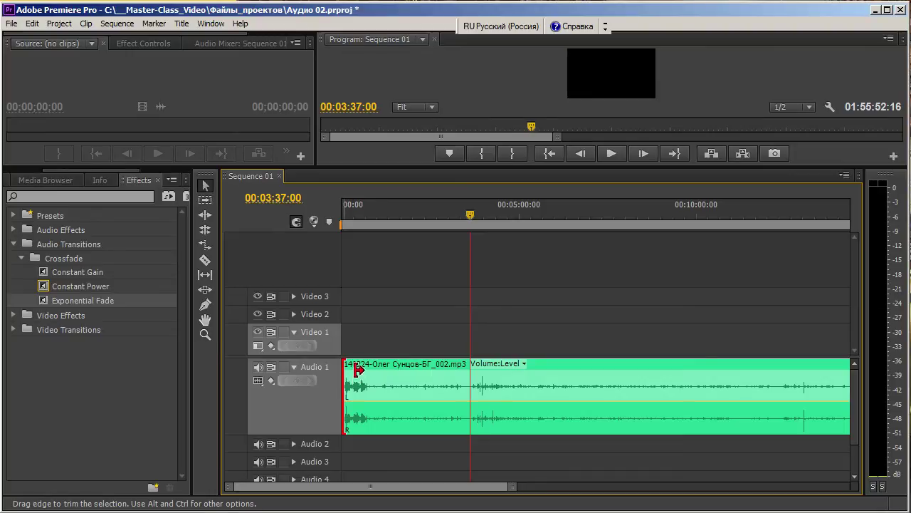
{"action": "left_click_drag", "start_coordinate": [360, 377], "coordinate": [486, 382]}
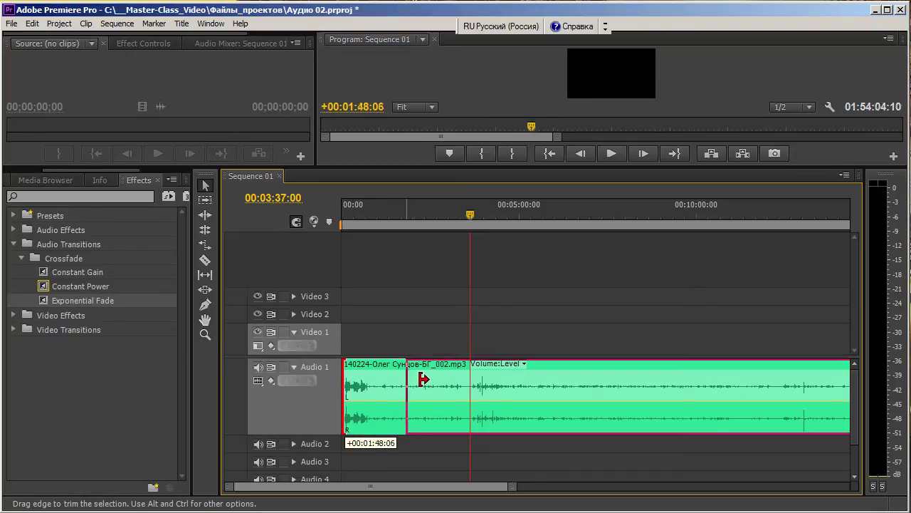
- Apply an Exponential Fade to the trimmed clip's new start
{"action": "key", "text": "equal"}
{"action": "key", "text": "equal"}
{"action": "key", "text": "equal"}
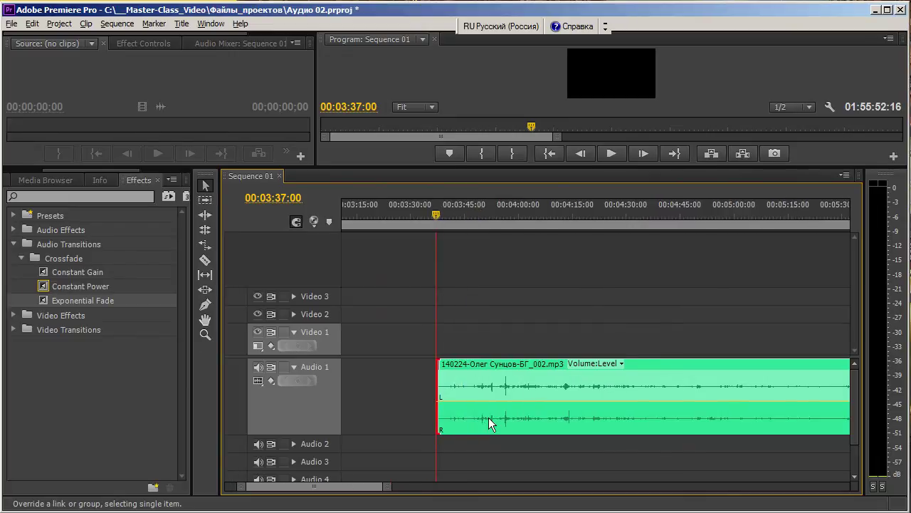
{"action": "key", "text": "equal"}
{"action": "mouse_move", "coordinate": [319, 487]}
{"action": "left_mouse_down"}
{"action": "mouse_move", "coordinate": [302, 498]}
{"action": "mouse_move", "coordinate": [328, 487]}
{"action": "mouse_move", "coordinate": [287, 503]}
{"action": "left_mouse_up"}
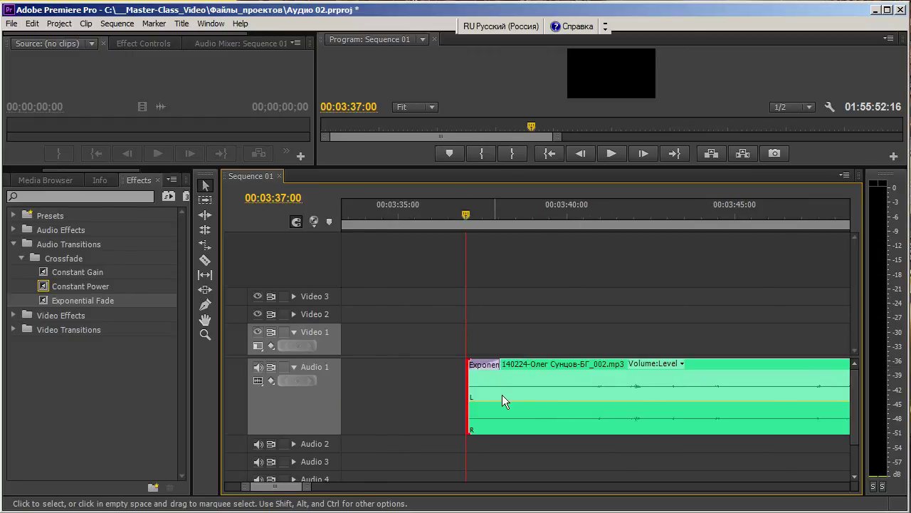
- Play the faded-in start, then move the playhead near the clip end at about 01:53:56
{"action": "left_click", "coordinate": [459, 217]}
{"action": "key", "text": "space"}
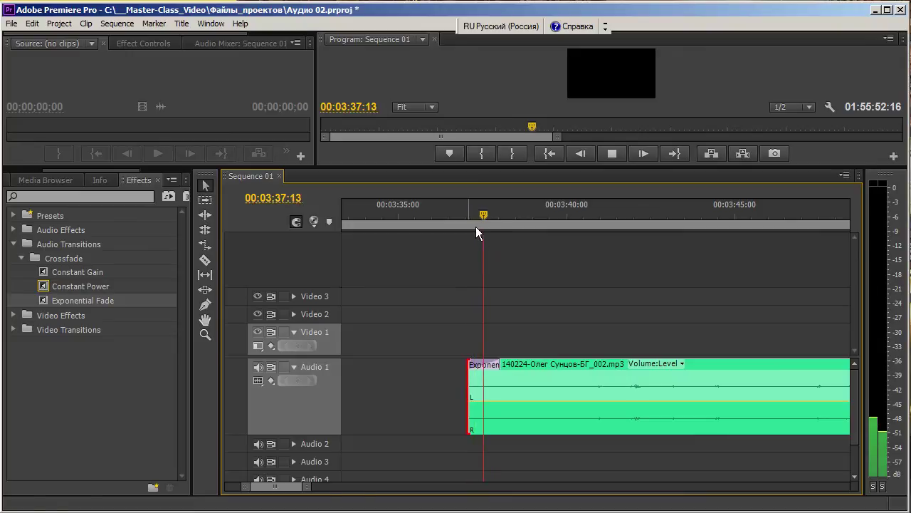
{"action": "scroll", "coordinate": [738, 352], "scroll_direction": "down", "scroll_amount": 2, "text": "alt"}
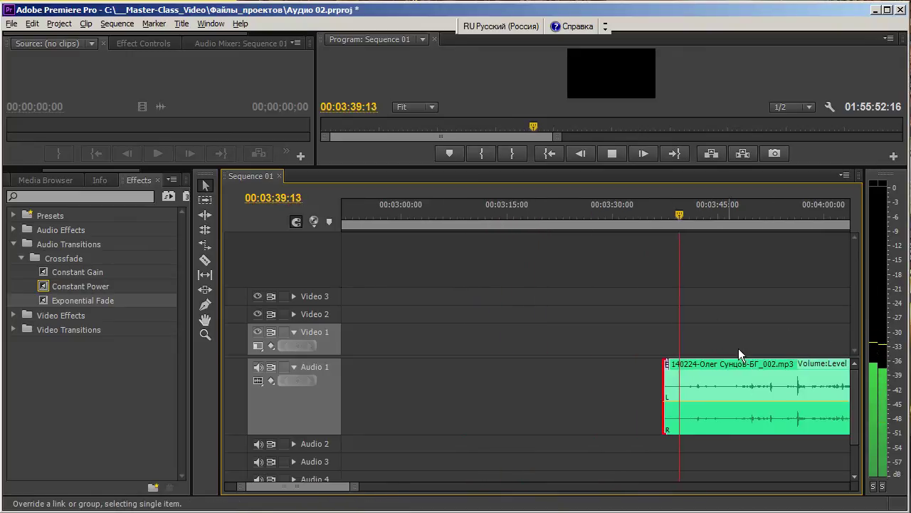
{"action": "scroll", "coordinate": [750, 352], "scroll_direction": "down", "scroll_amount": 2, "text": "alt"}
{"action": "scroll", "coordinate": [760, 353], "scroll_direction": "down", "scroll_amount": 2, "text": "alt"}
{"action": "scroll", "coordinate": [751, 366], "scroll_direction": "down", "scroll_amount": 2, "text": "alt"}
{"action": "scroll", "coordinate": [758, 365], "scroll_direction": "down", "scroll_amount": 1, "text": "alt"}
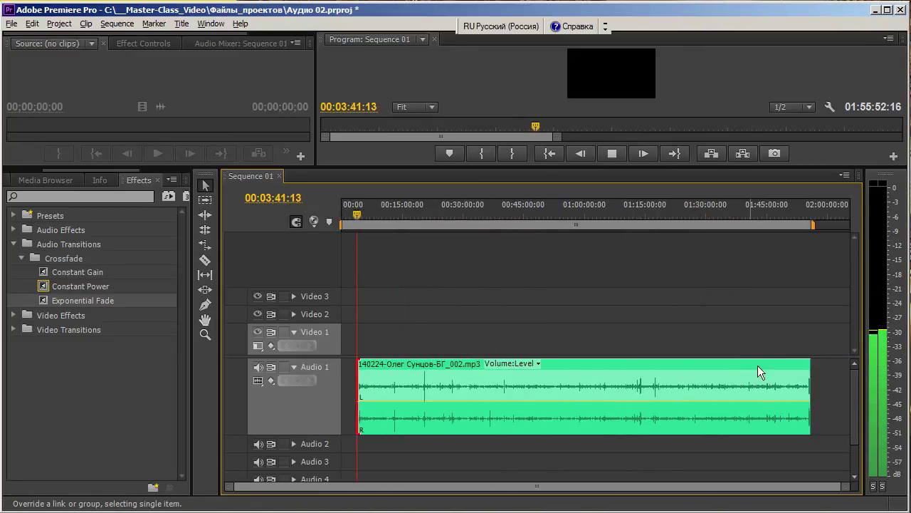
{"action": "left_click", "coordinate": [807, 227]}
{"action": "scroll", "coordinate": [806, 371], "scroll_direction": "up", "scroll_amount": 3, "text": "alt"}
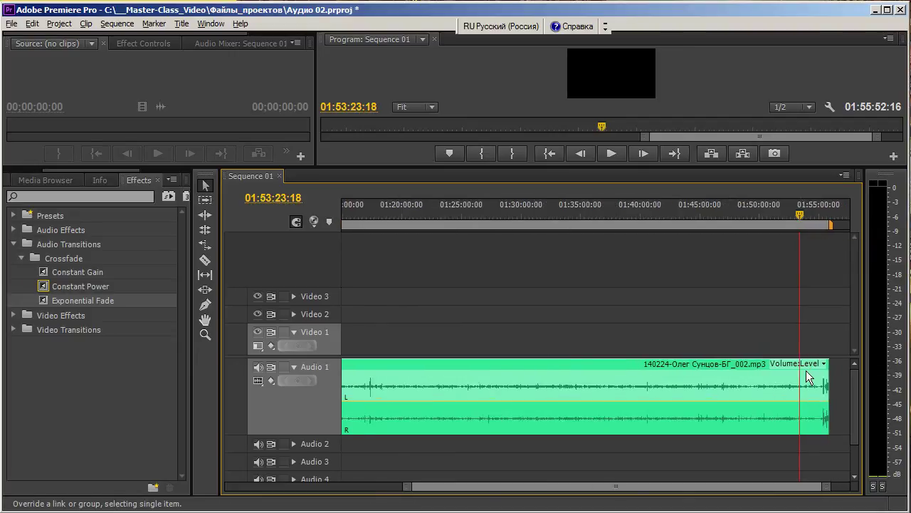
{"action": "scroll", "coordinate": [798, 375], "scroll_direction": "up", "scroll_amount": 2, "text": "alt"}
{"action": "left_click", "coordinate": [830, 224]}
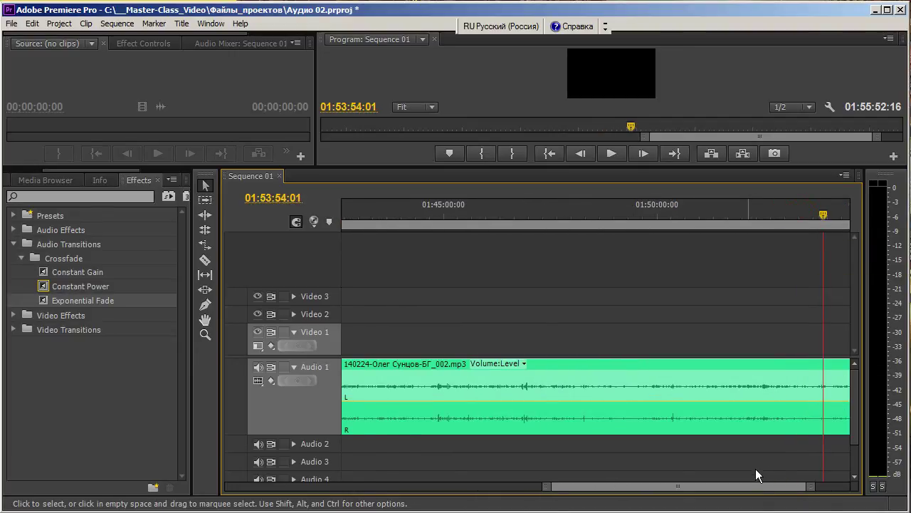
{"action": "left_click_drag", "start_coordinate": [754, 486], "coordinate": [765, 486]}
{"action": "key", "text": "space"}
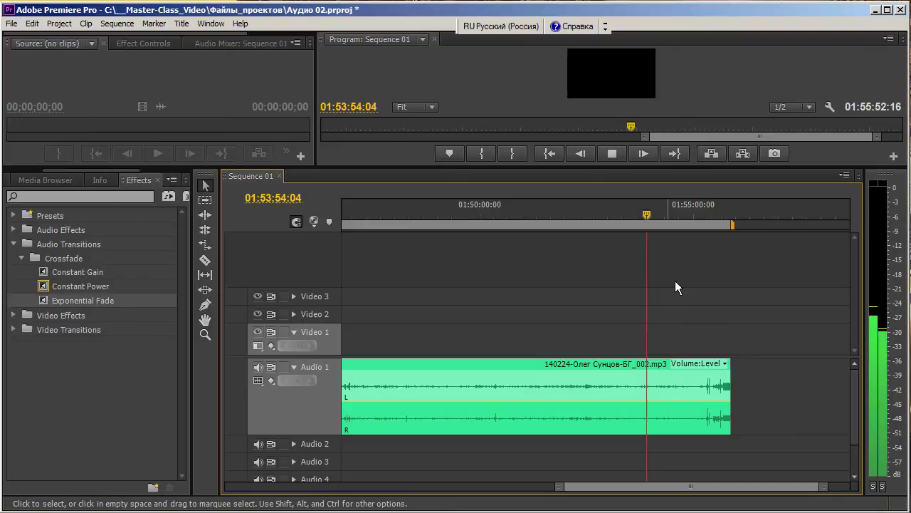
- Listen to the ending, stop at 01:55:25:23 and trim the clip's end to that point
{"action": "left_click", "coordinate": [679, 225]}
{"action": "key", "text": "space"}
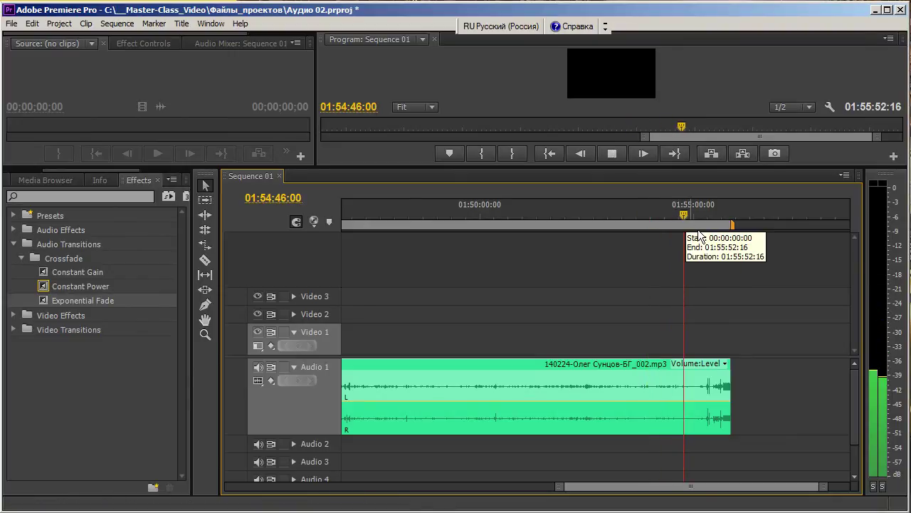
{"action": "left_click", "coordinate": [696, 225]}
{"action": "left_click_drag", "start_coordinate": [703, 224], "coordinate": [714, 227]}
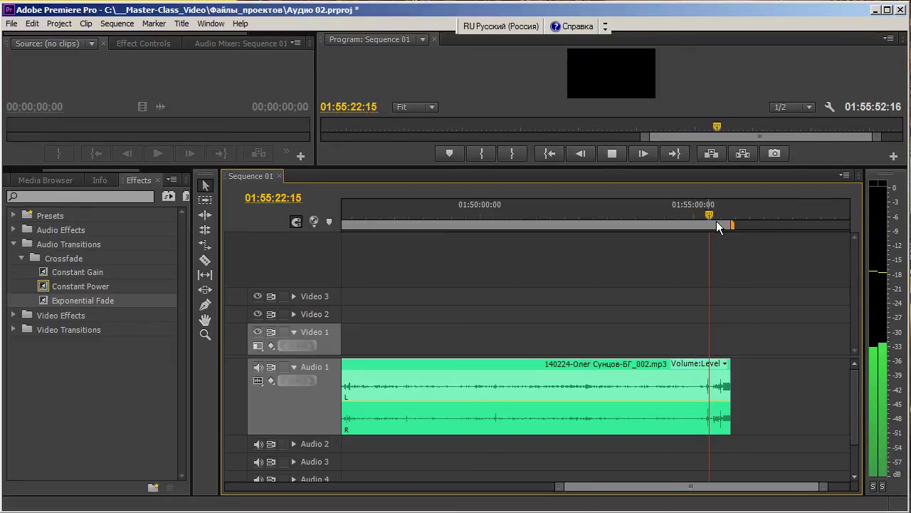
{"action": "key", "text": "space"}
{"action": "key", "text": "="}
{"action": "key", "text": "="}
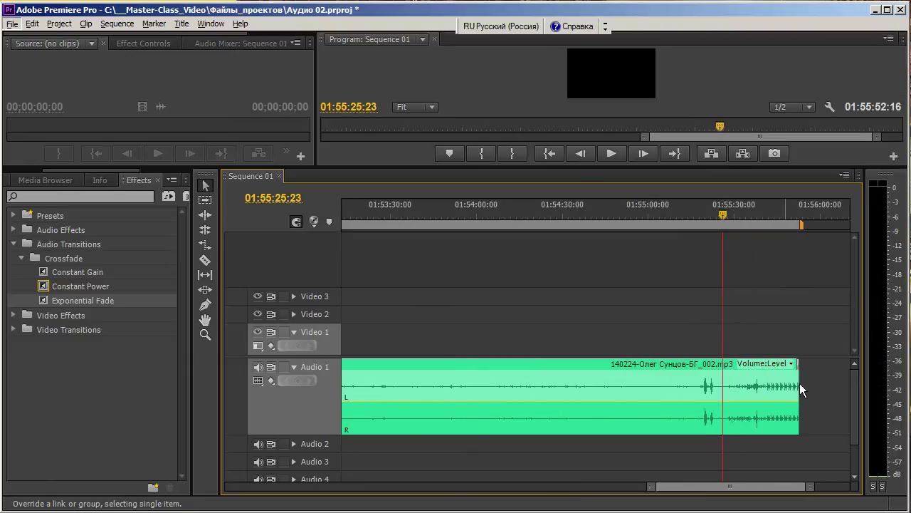
{"action": "left_click_drag", "start_coordinate": [804, 386], "coordinate": [722, 386]}
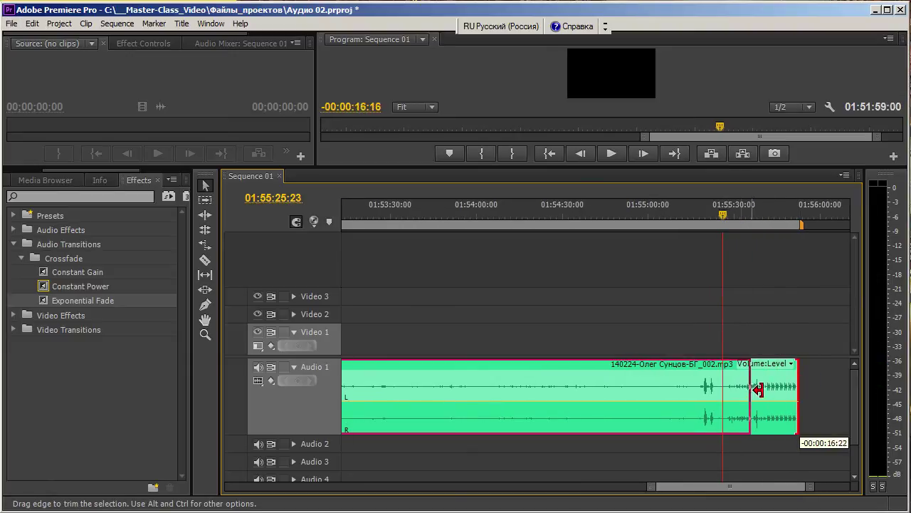
- Align the work area start with the trimmed clip's start around 00:03:37
{"action": "scroll", "coordinate": [581, 343], "scroll_direction": "down", "scroll_amount": 2, "text": "alt"}
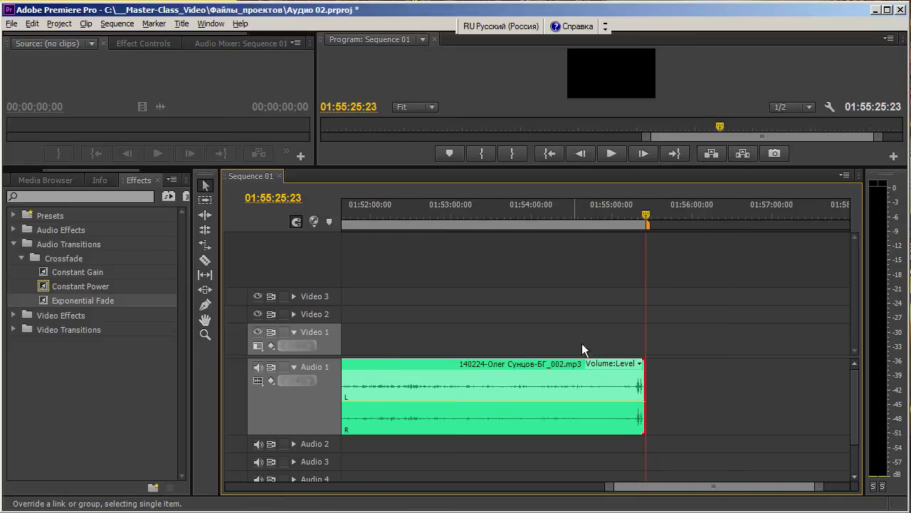
{"action": "scroll", "coordinate": [576, 365], "scroll_direction": "down", "scroll_amount": 2, "text": "alt"}
{"action": "scroll", "coordinate": [578, 393], "scroll_direction": "down", "scroll_amount": 3, "text": "alt"}
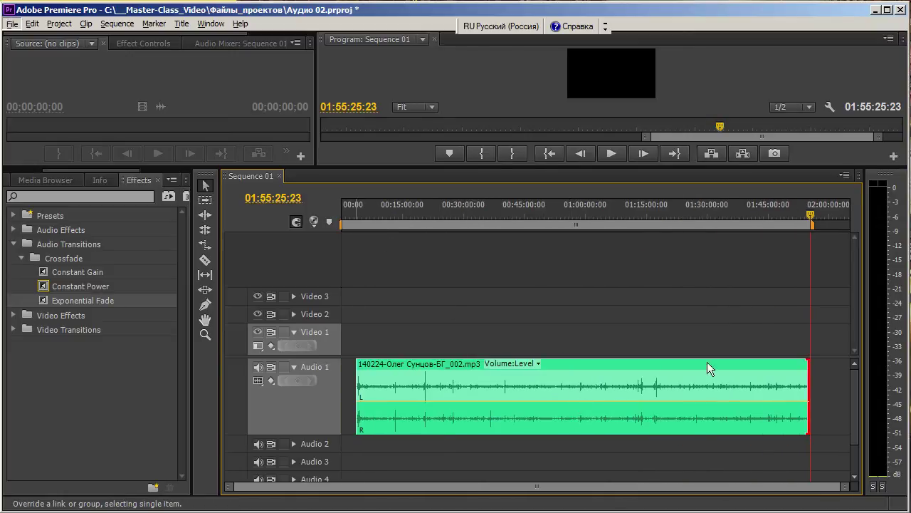
{"action": "left_click", "coordinate": [764, 313]}
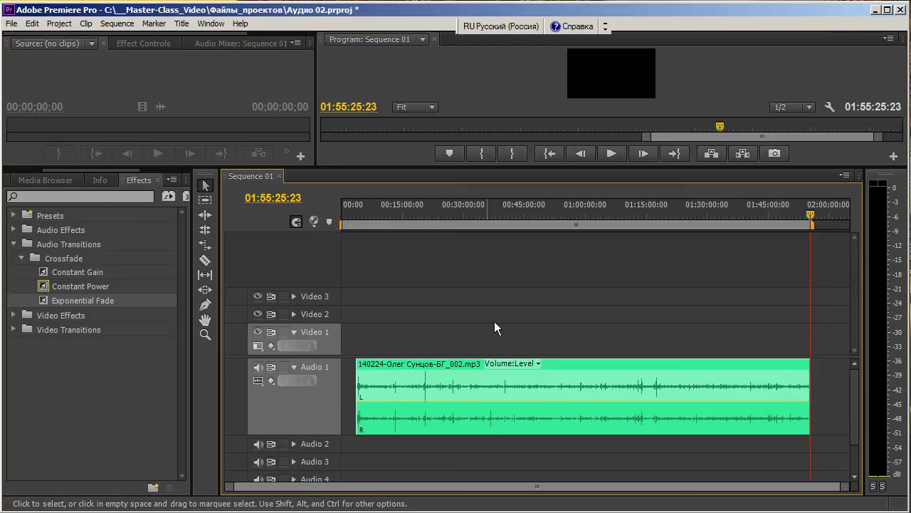
{"action": "left_click_drag", "start_coordinate": [348, 227], "coordinate": [359, 235]}
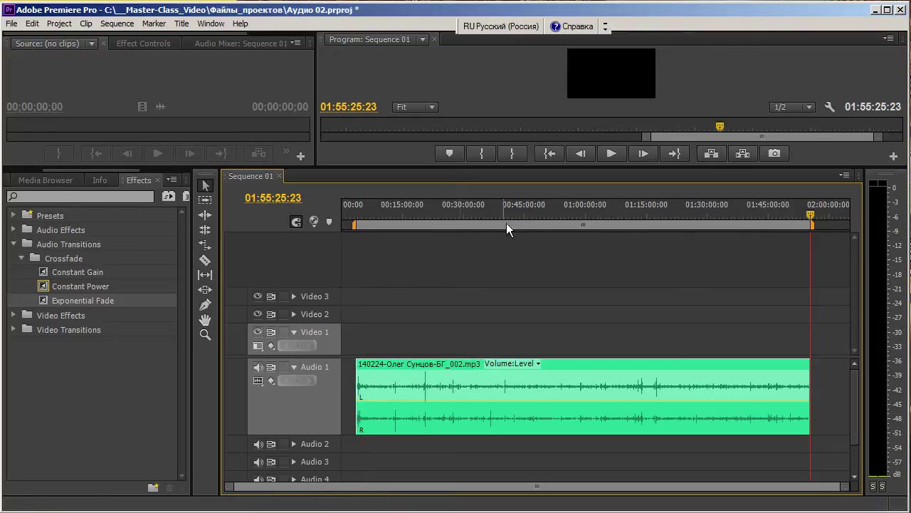
{"action": "mouse_move", "coordinate": [361, 237]}
{"action": "left_mouse_down"}
{"action": "mouse_move", "coordinate": [349, 242]}
{"action": "mouse_move", "coordinate": [359, 235]}
{"action": "left_mouse_up"}
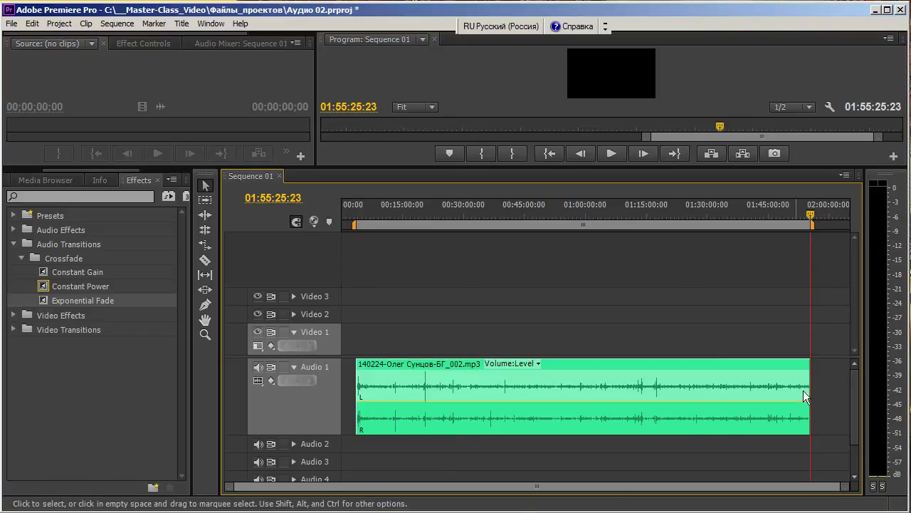
- Open Export Settings and review the output folder, keeping the existing save location
{"action": "left_click", "coordinate": [12, 24]}
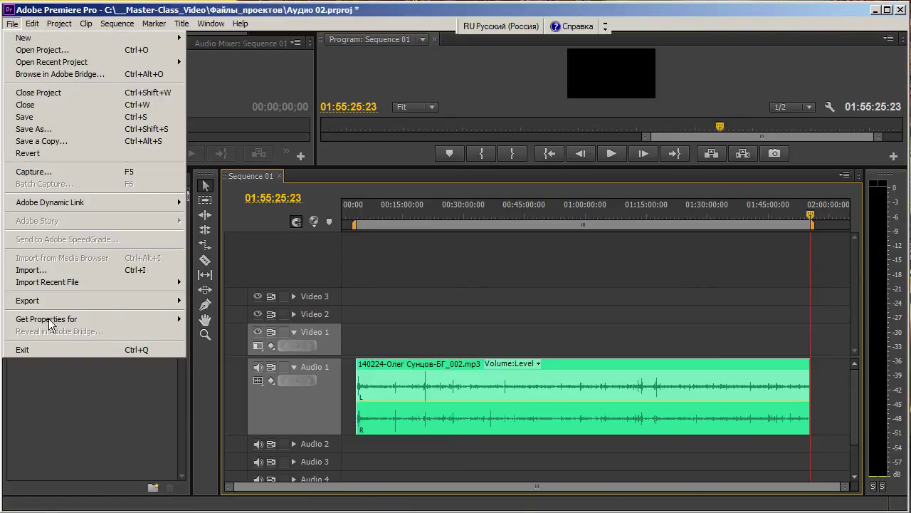
{"action": "mouse_move", "coordinate": [174, 300]}
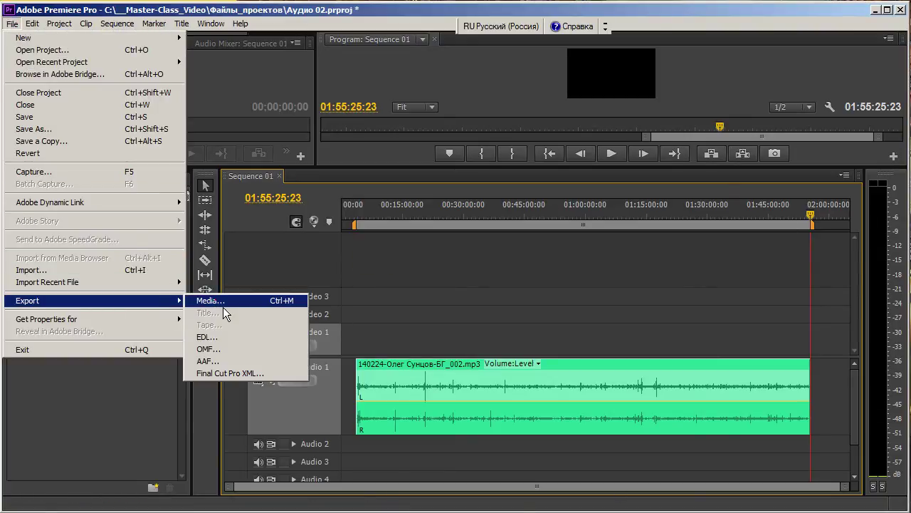
{"action": "left_click", "coordinate": [223, 302]}
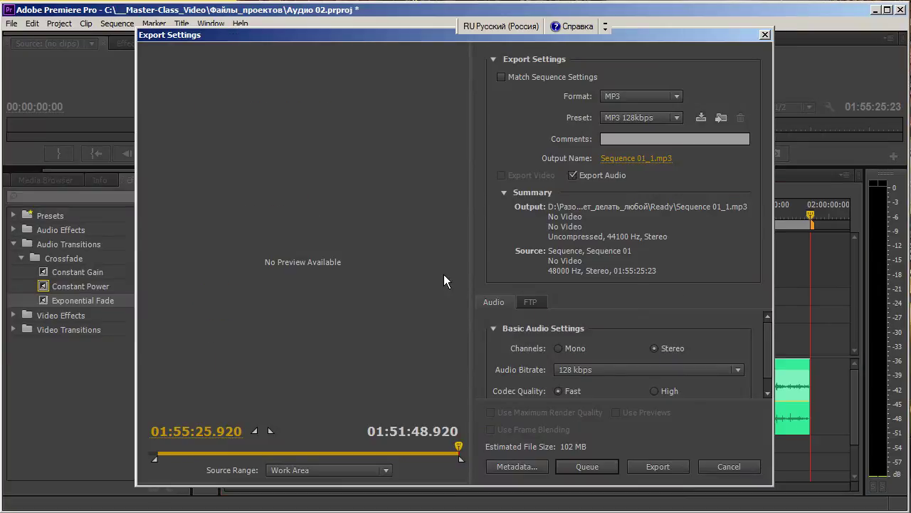
{"action": "left_click", "coordinate": [643, 158]}
{"action": "left_click", "coordinate": [238, 70]}
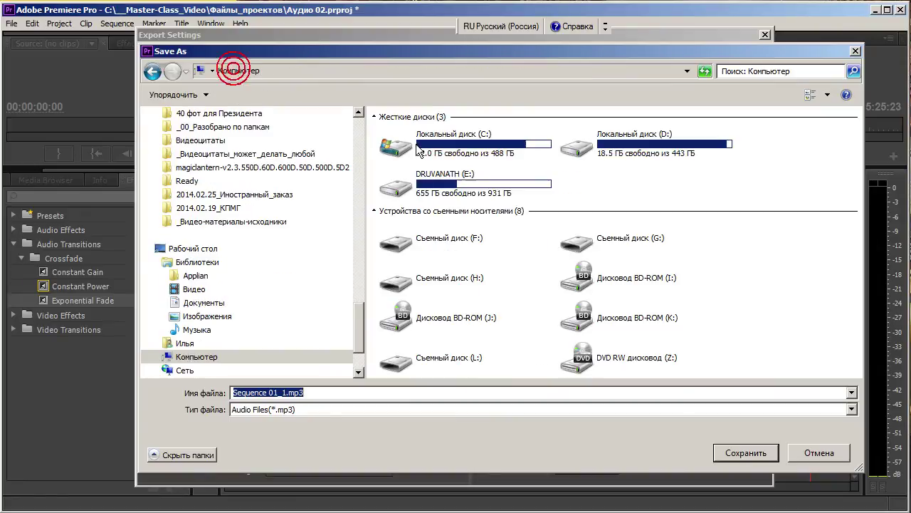
{"action": "double_click", "coordinate": [427, 158]}
{"action": "left_click", "coordinate": [425, 156]}
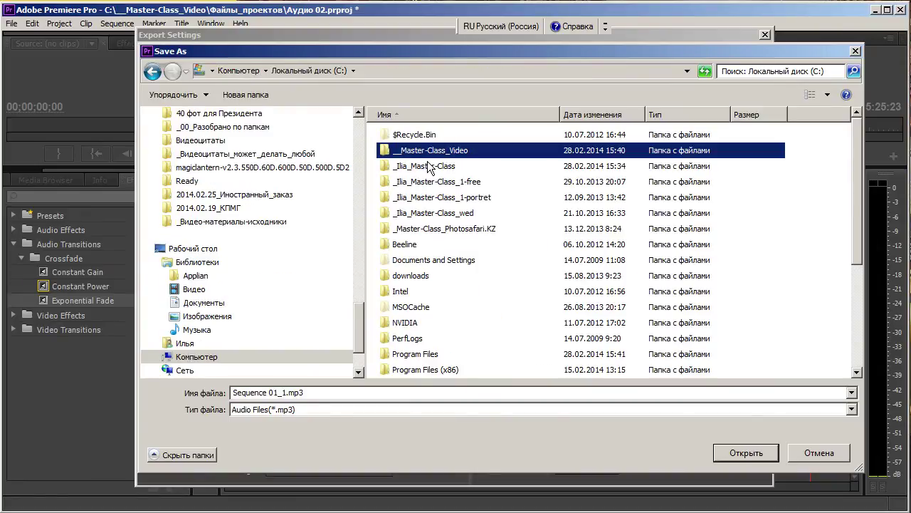
{"action": "key", "text": "Return"}
{"action": "left_click", "coordinate": [422, 185]}
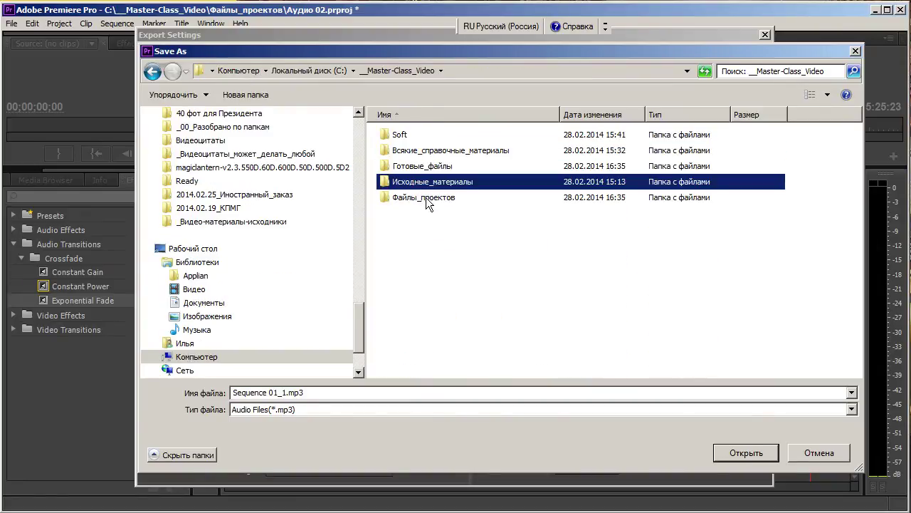
{"action": "left_click", "coordinate": [824, 463]}
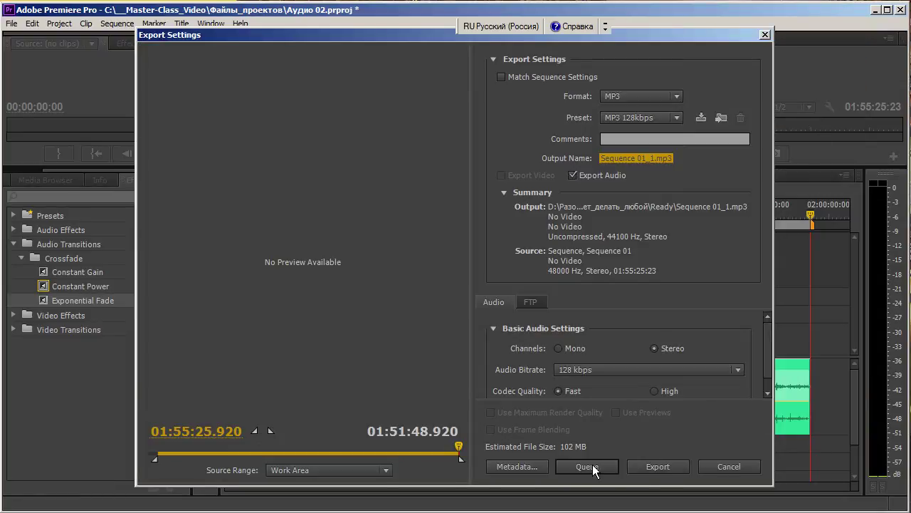
- Set the audio bitrate to 96 kbps, start the MP3 encode, then cancel it and close Export Settings
{"action": "left_click", "coordinate": [636, 369]}
{"action": "left_click", "coordinate": [576, 446]}
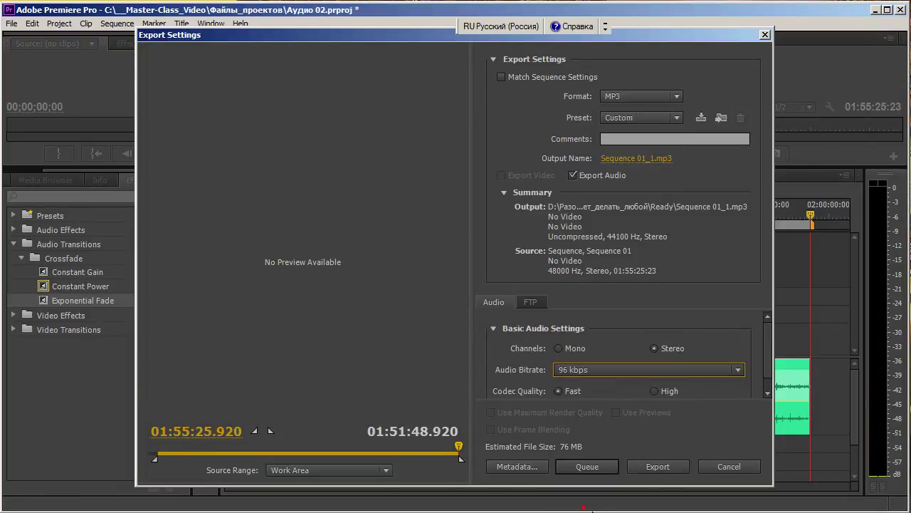
{"action": "left_click", "coordinate": [669, 470]}
{"action": "left_click", "coordinate": [554, 294]}
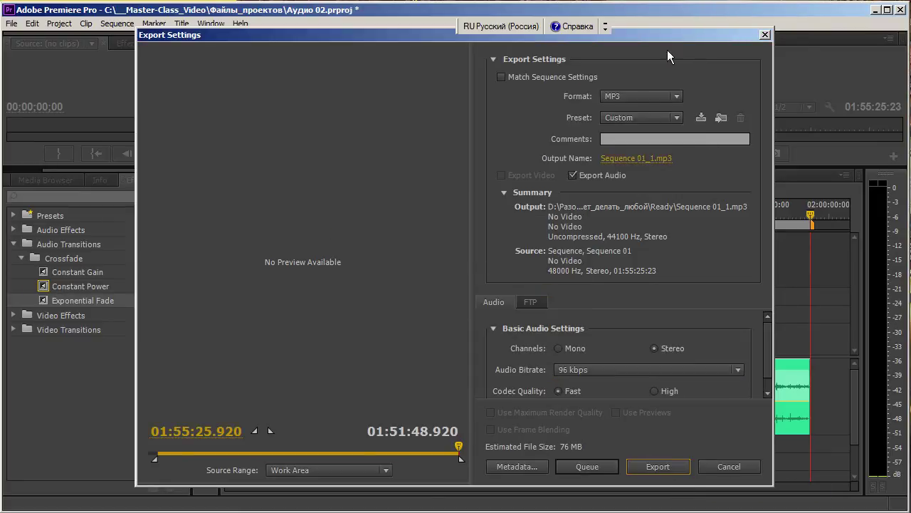
{"action": "left_click", "coordinate": [764, 34]}
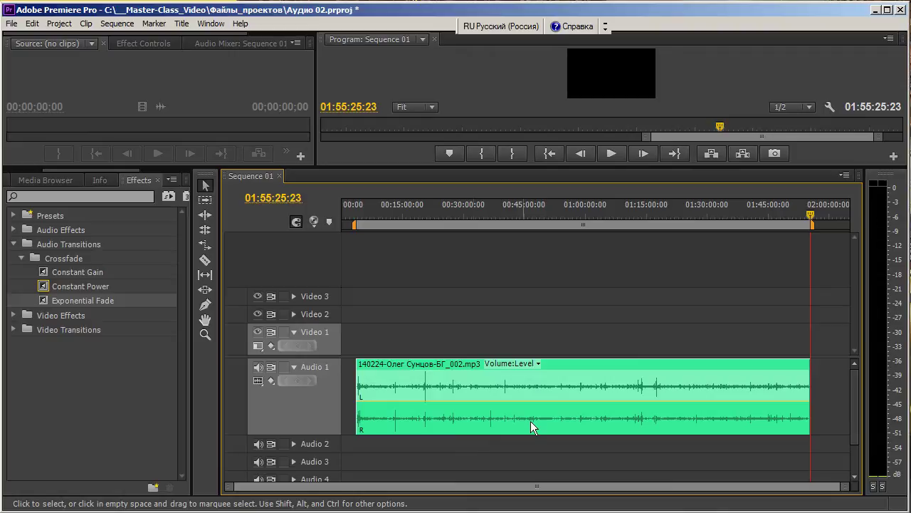
- Drag the playhead back from the sequence end toward the 20-minute area
{"action": "mouse_move", "coordinate": [531, 420]}
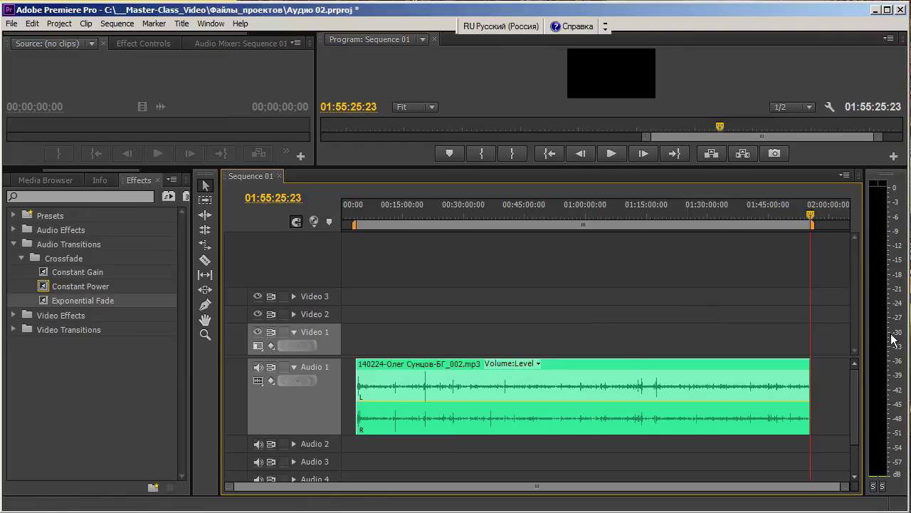
{"action": "mouse_move", "coordinate": [813, 224]}
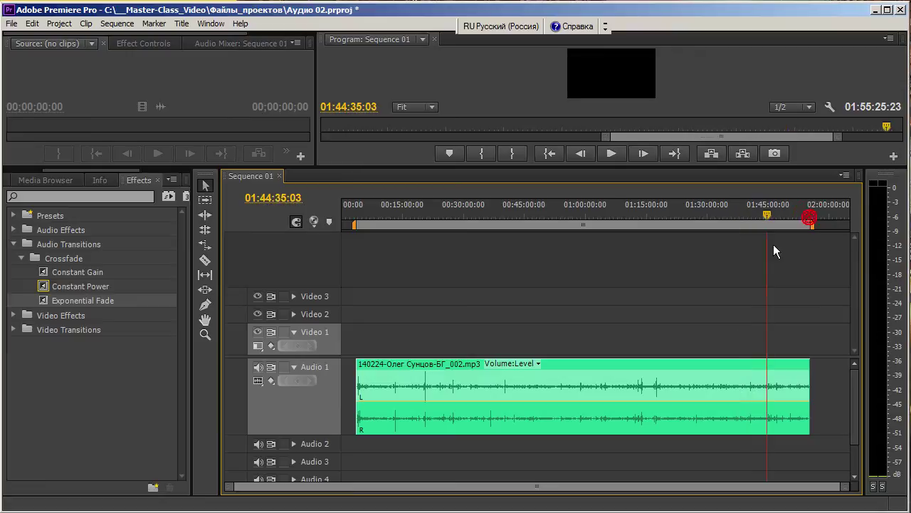
{"action": "left_click_drag", "start_coordinate": [810, 243], "coordinate": [425, 335]}
{"action": "mouse_move", "coordinate": [802, 227]}
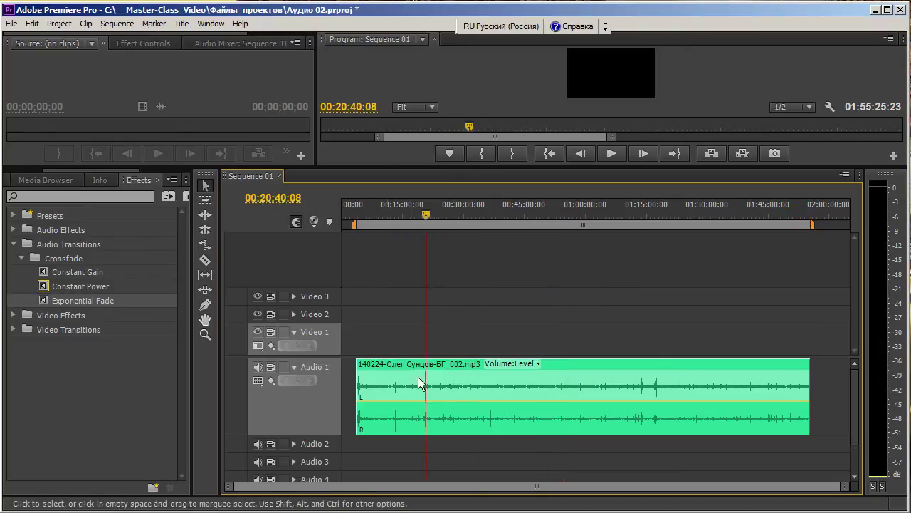
- Zoom in around 00:20:21, play the passage, and park the playhead at 00:20:21:18 before the click
{"action": "scroll", "coordinate": [386, 369], "scroll_direction": "up", "scroll_amount": 2}
{"action": "scroll", "coordinate": [386, 369], "scroll_direction": "up", "scroll_amount": 2}
{"action": "scroll", "coordinate": [637, 377], "scroll_direction": "up", "scroll_amount": 1}
{"action": "scroll", "coordinate": [754, 324], "scroll_direction": "up", "scroll_amount": 1}
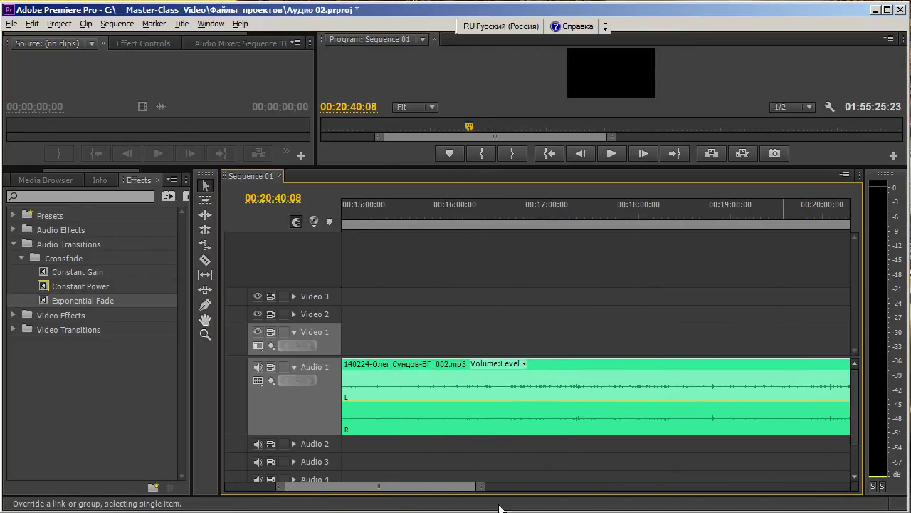
{"action": "scroll", "coordinate": [433, 486], "scroll_direction": "down", "scroll_amount": 3}
{"action": "left_click_drag", "start_coordinate": [577, 232], "coordinate": [526, 225]}
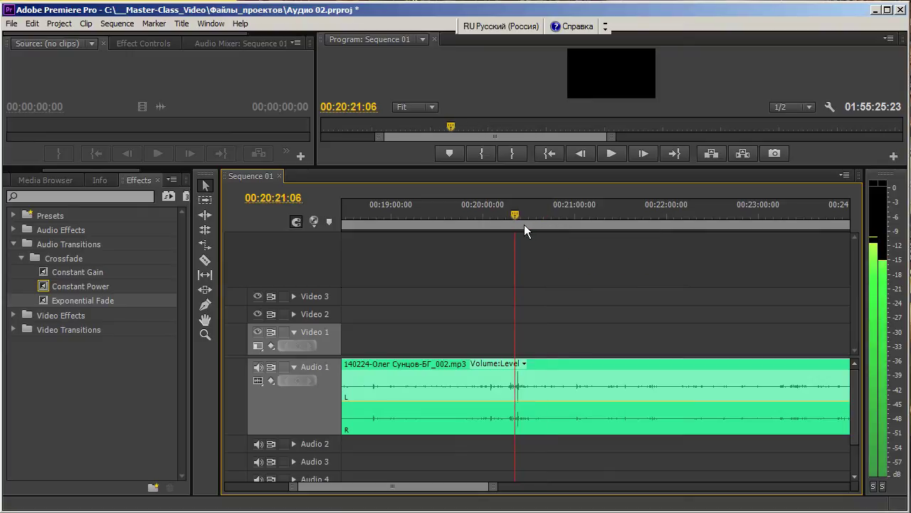
{"action": "scroll", "coordinate": [490, 411], "scroll_direction": "up", "scroll_amount": 2}
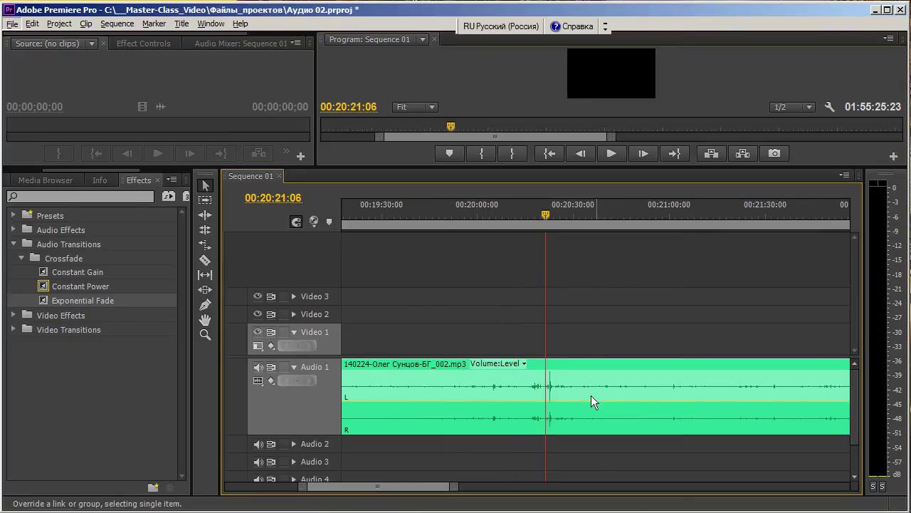
{"action": "key", "text": "space"}
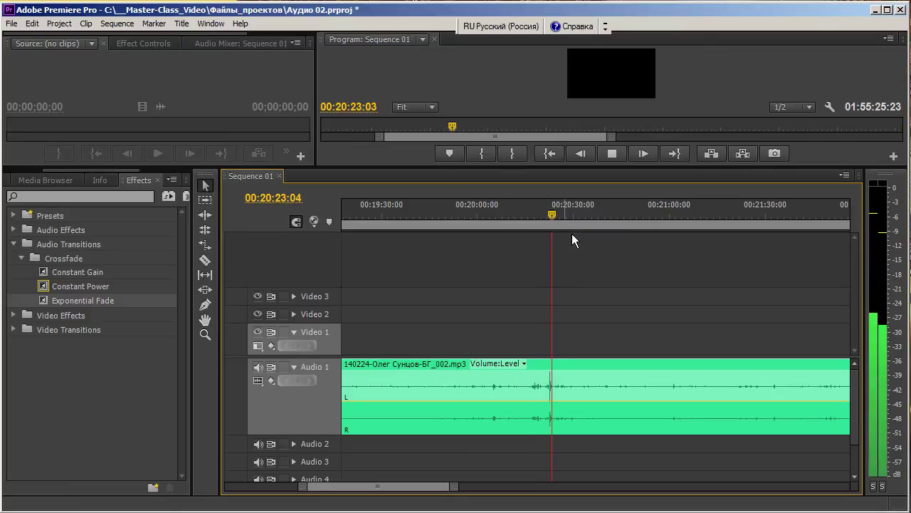
{"action": "left_click_drag", "start_coordinate": [552, 225], "coordinate": [545, 224]}
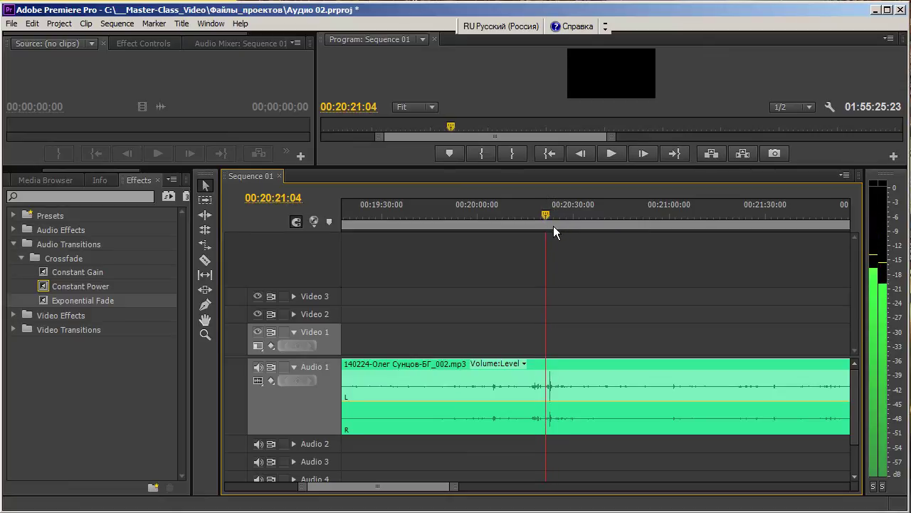
{"action": "scroll", "coordinate": [612, 400], "scroll_direction": "up", "scroll_amount": 4}
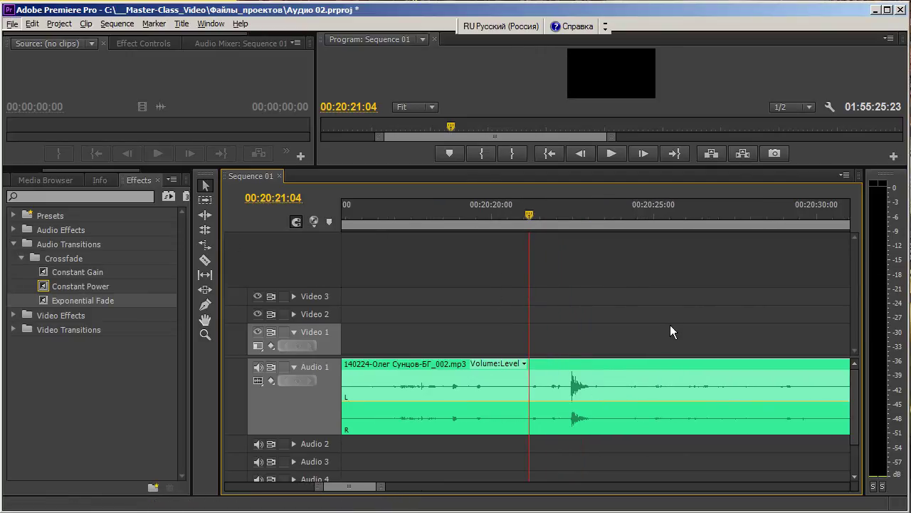
{"action": "mouse_move", "coordinate": [532, 221]}
{"action": "left_mouse_down"}
{"action": "mouse_move", "coordinate": [592, 240]}
{"action": "mouse_move", "coordinate": [556, 242]}
{"action": "left_mouse_up"}
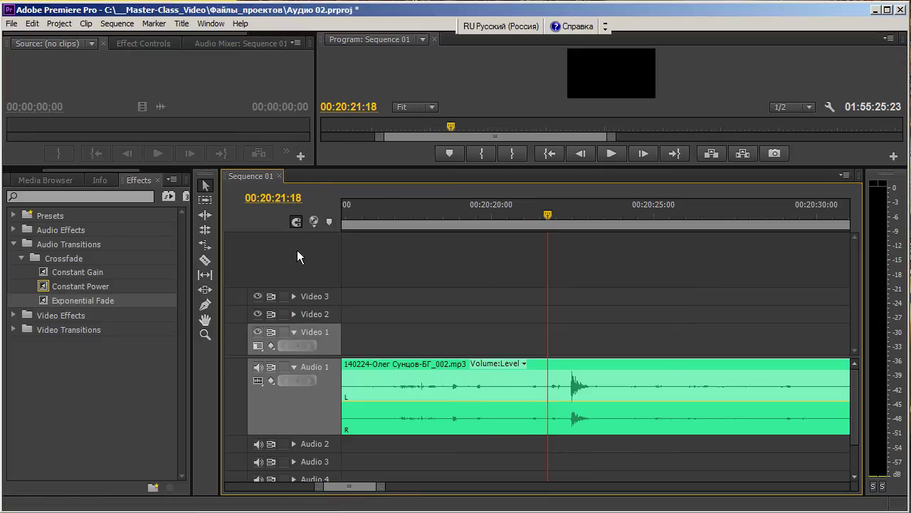
- Razor-cut Audio 1 at 00:20:21:18 and just after the click, then delete the middle piece
{"action": "left_click", "coordinate": [205, 260]}
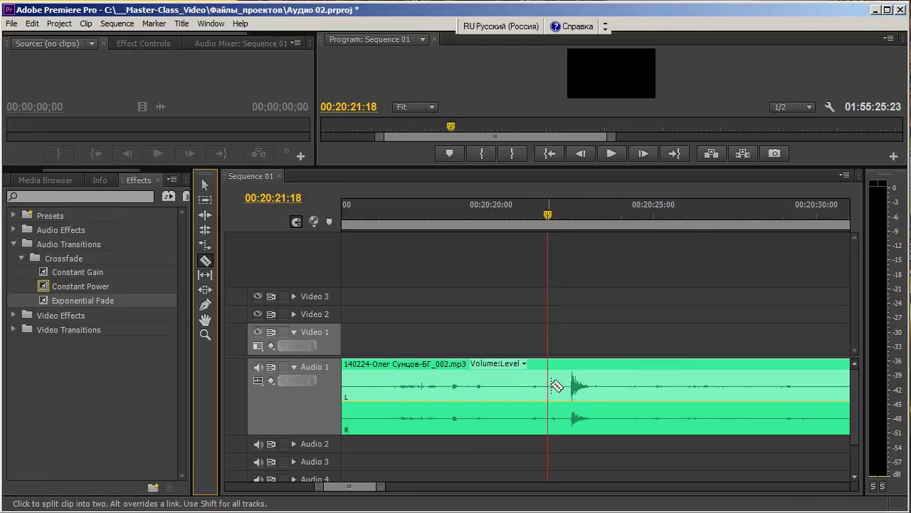
{"action": "left_click", "coordinate": [549, 384]}
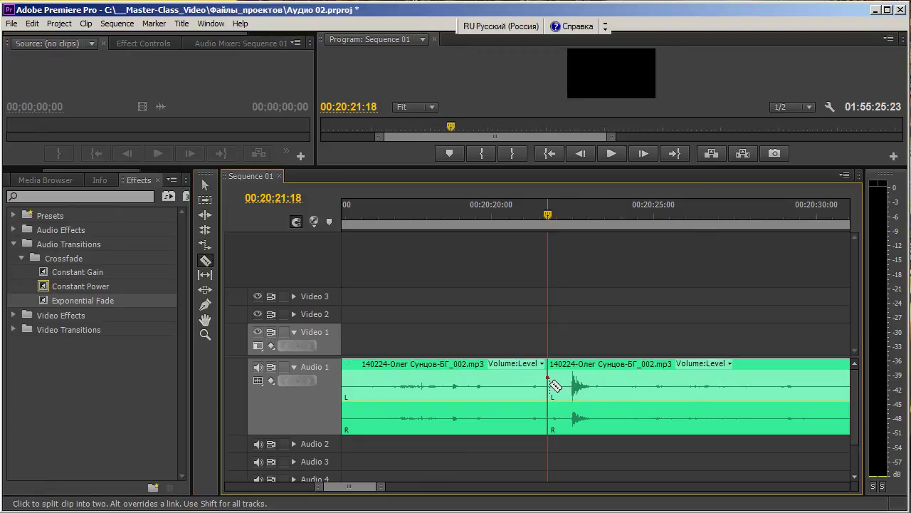
{"action": "left_click", "coordinate": [618, 388]}
{"action": "left_click", "coordinate": [214, 192]}
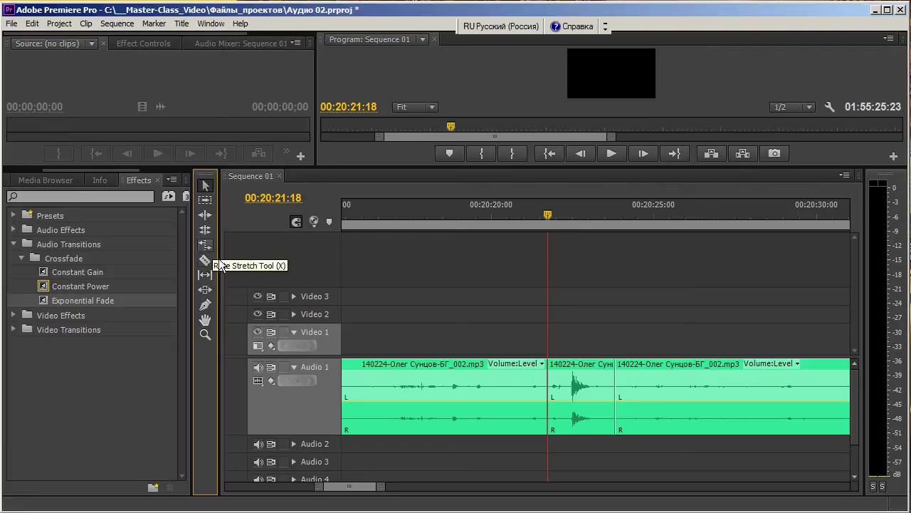
{"action": "left_click", "coordinate": [584, 389]}
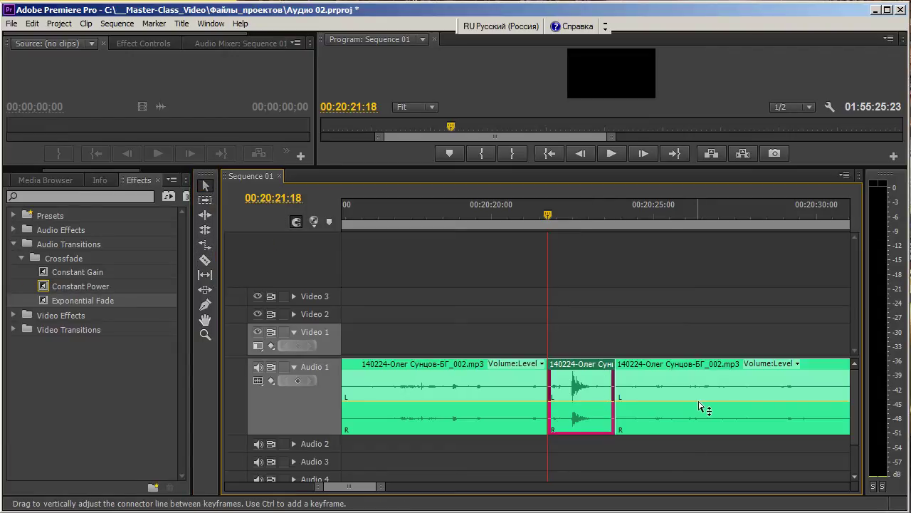
{"action": "key", "text": "Delete"}
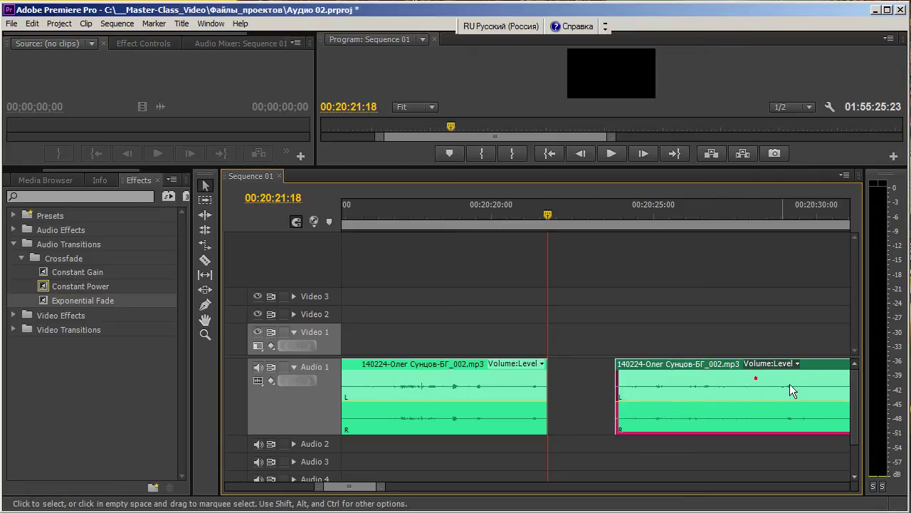
- Slide the later clip left to close the gap, then play across the join
{"action": "left_click_drag", "start_coordinate": [792, 385], "coordinate": [723, 388]}
{"action": "left_click", "coordinate": [538, 228]}
{"action": "key", "text": "space"}
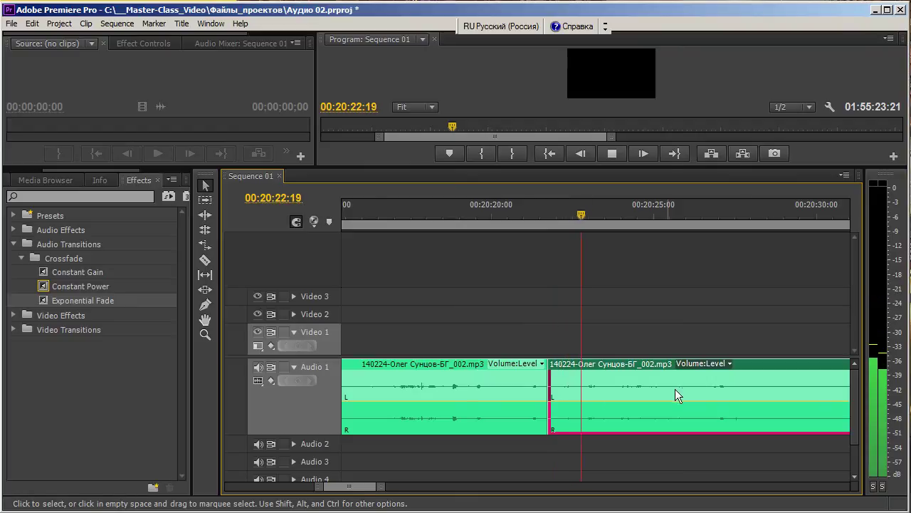
{"action": "left_click", "coordinate": [546, 226]}
- Zoom the timeline around the edit and replay the audio across the join
{"action": "scroll", "coordinate": [593, 321], "scroll_direction": "down", "scroll_amount": 2}
{"action": "scroll", "coordinate": [592, 320], "scroll_direction": "down", "scroll_amount": 3}
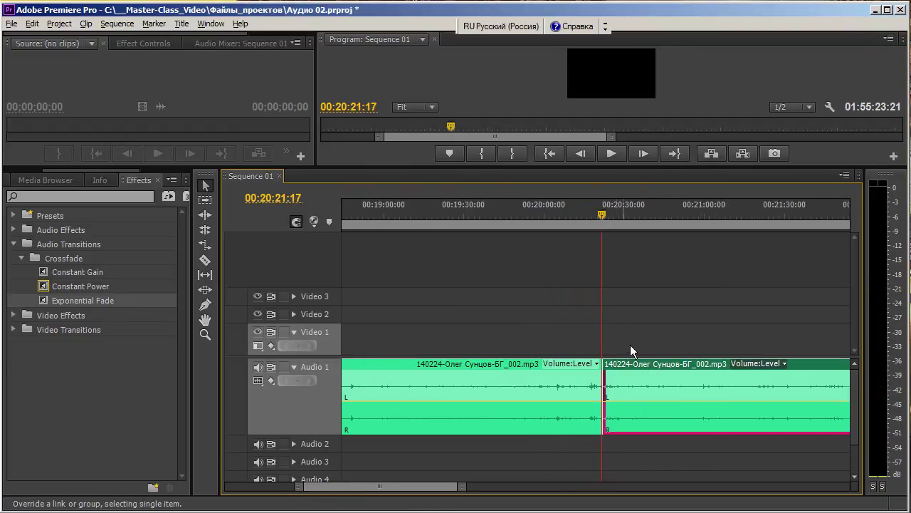
{"action": "scroll", "coordinate": [556, 502], "scroll_direction": "down", "scroll_amount": 2}
{"action": "scroll", "coordinate": [557, 503], "scroll_direction": "down", "scroll_amount": 3}
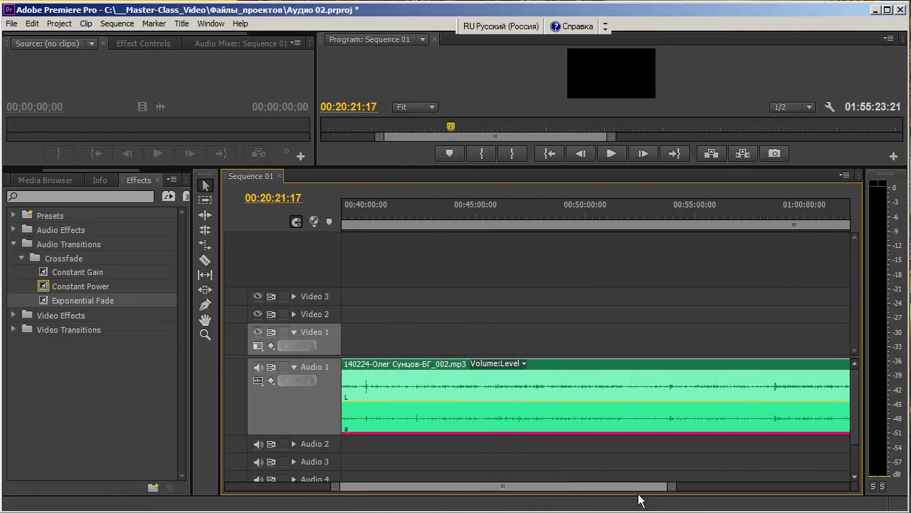
{"action": "scroll", "coordinate": [557, 503], "scroll_direction": "down", "scroll_amount": 2}
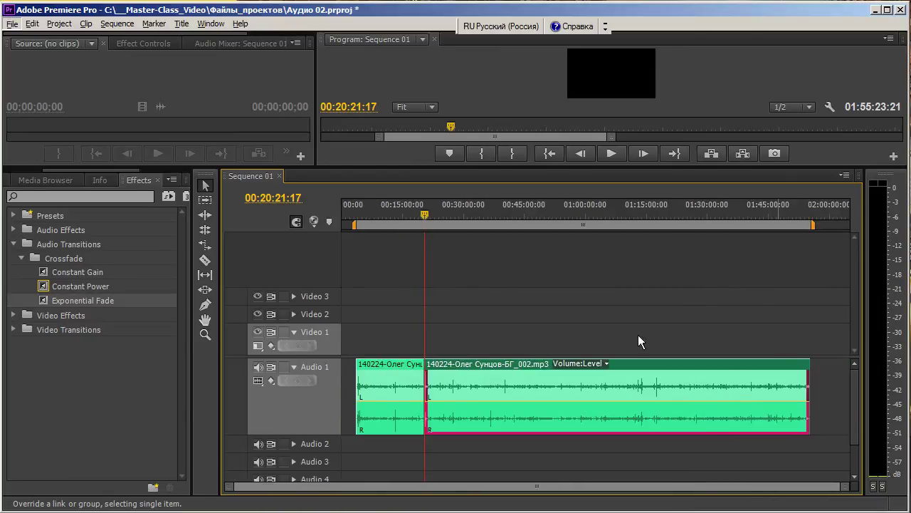
{"action": "scroll", "coordinate": [416, 362], "scroll_direction": "up", "scroll_amount": 2}
{"action": "scroll", "coordinate": [430, 341], "scroll_direction": "up", "scroll_amount": 2}
{"action": "scroll", "coordinate": [430, 340], "scroll_direction": "up", "scroll_amount": 2}
{"action": "scroll", "coordinate": [562, 387], "scroll_direction": "up", "scroll_amount": 2}
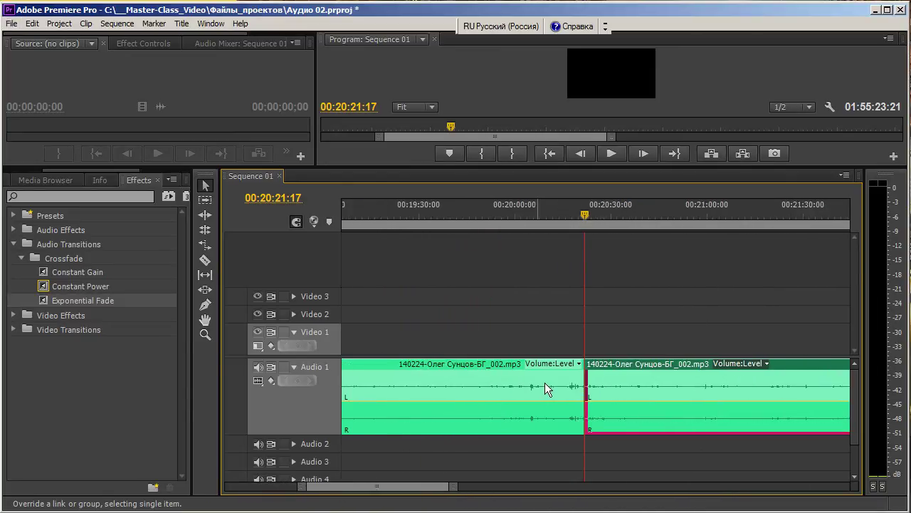
{"action": "scroll", "coordinate": [576, 376], "scroll_direction": "up", "scroll_amount": 2}
{"action": "scroll", "coordinate": [648, 331], "scroll_direction": "up", "scroll_amount": 1}
{"action": "left_click", "coordinate": [677, 223]}
{"action": "key", "text": "space"}
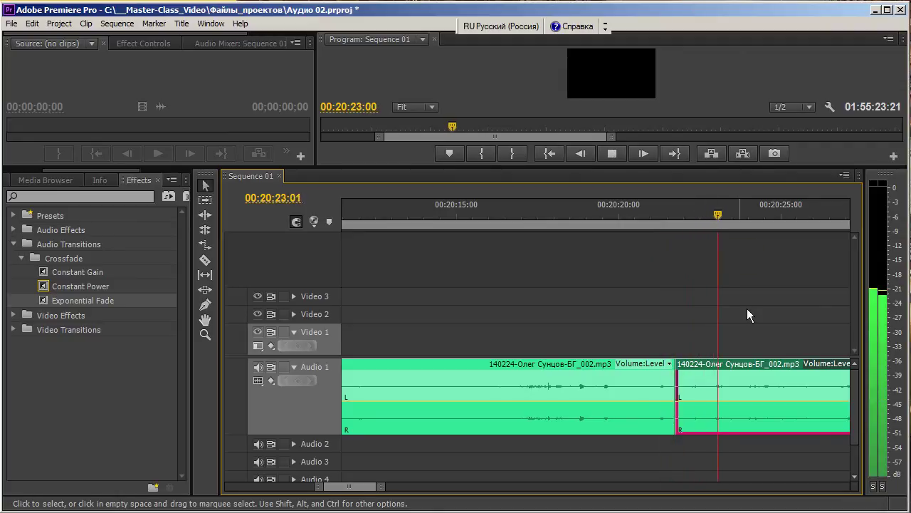
{"action": "key", "text": "space"}
- Zoom the timeline out and marquee-select both lecture audio clips
{"action": "scroll", "coordinate": [747, 309], "scroll_direction": "down", "scroll_amount": 1}
{"action": "scroll", "coordinate": [755, 317], "scroll_direction": "down", "scroll_amount": 2}
{"action": "scroll", "coordinate": [761, 326], "scroll_direction": "down", "scroll_amount": 2}
{"action": "scroll", "coordinate": [756, 322], "scroll_direction": "down", "scroll_amount": 1}
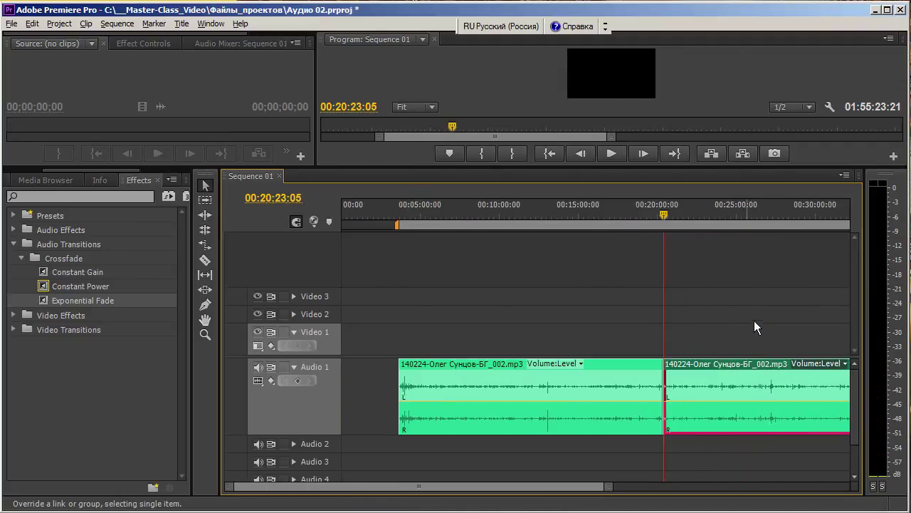
{"action": "scroll", "coordinate": [641, 370], "scroll_direction": "down", "scroll_amount": 1}
{"action": "scroll", "coordinate": [616, 343], "scroll_direction": "down", "scroll_amount": 1}
{"action": "scroll", "coordinate": [616, 344], "scroll_direction": "down", "scroll_amount": 1}
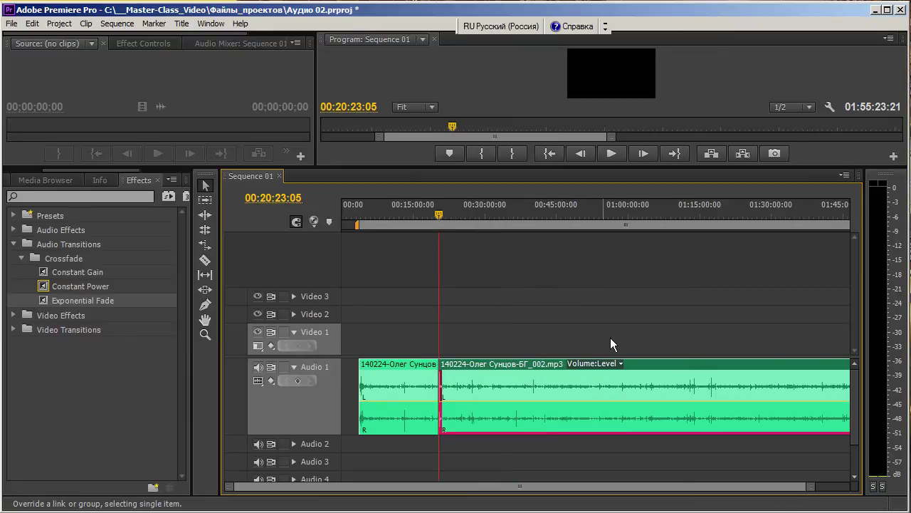
{"action": "scroll", "coordinate": [621, 340], "scroll_direction": "down", "scroll_amount": 1}
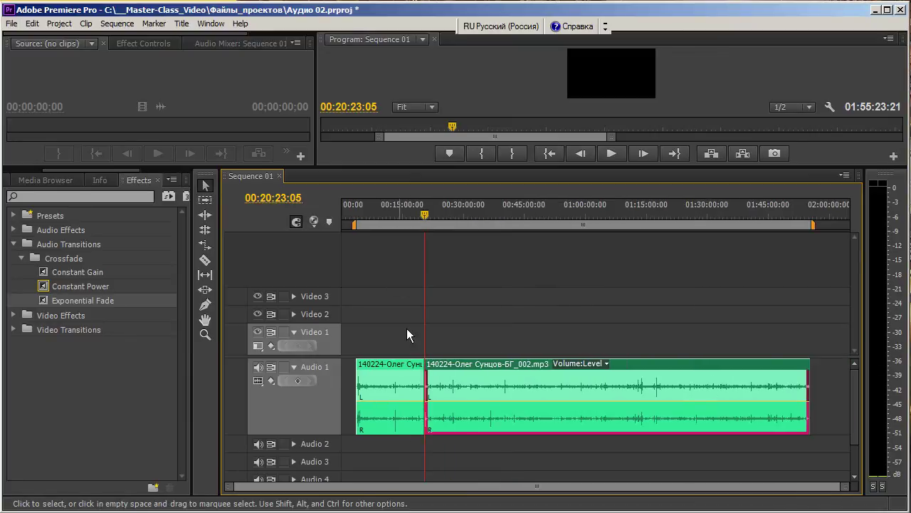
{"action": "left_click_drag", "start_coordinate": [396, 320], "coordinate": [544, 459]}
{"action": "left_click_drag", "start_coordinate": [388, 335], "coordinate": [535, 456]}
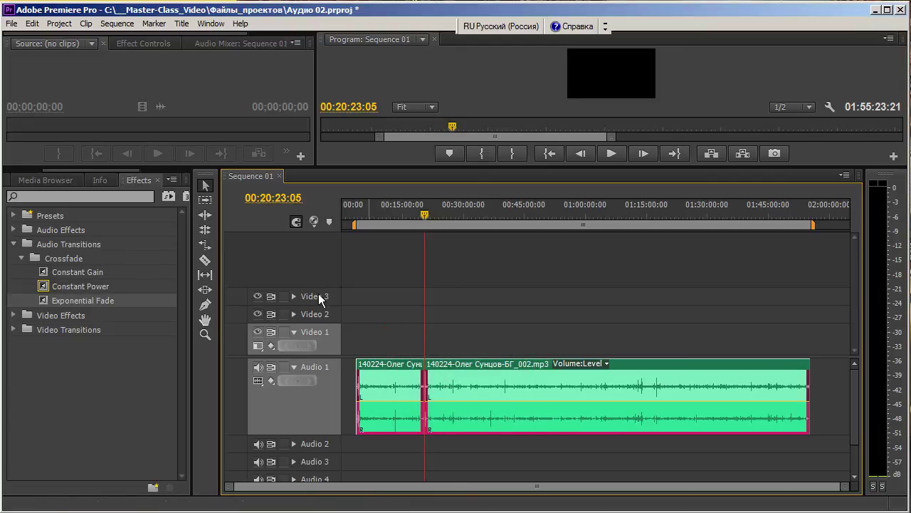
{"action": "left_click", "coordinate": [497, 388]}
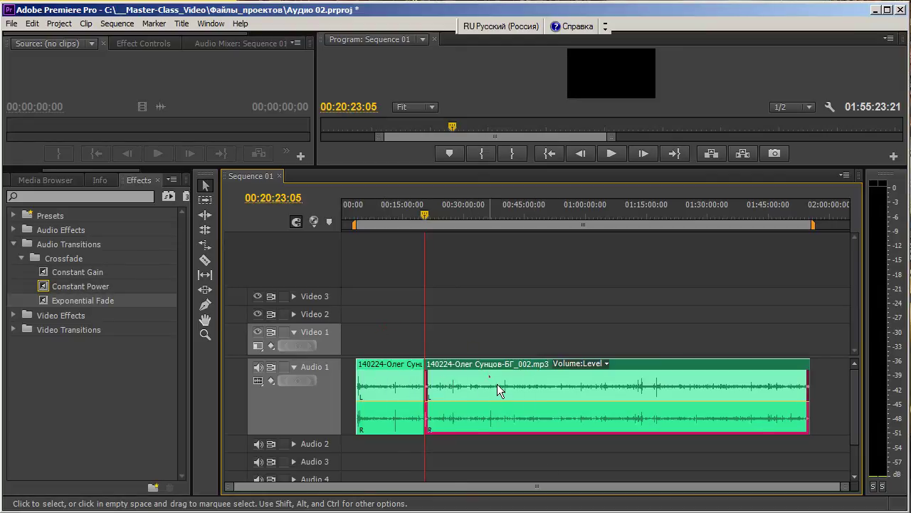
{"action": "left_click_drag", "start_coordinate": [400, 354], "coordinate": [470, 456]}
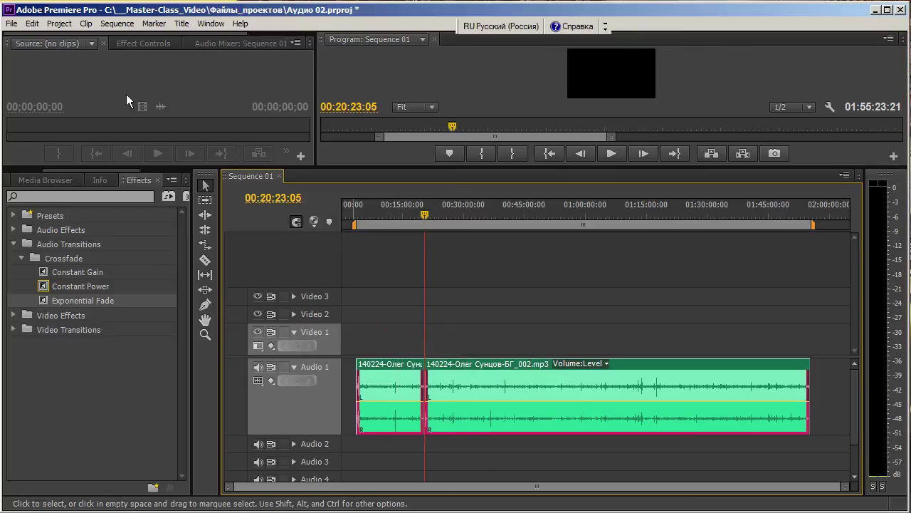
{"action": "left_click", "coordinate": [12, 24]}
{"action": "mouse_move", "coordinate": [80, 302]}
{"action": "left_click", "coordinate": [225, 301]}
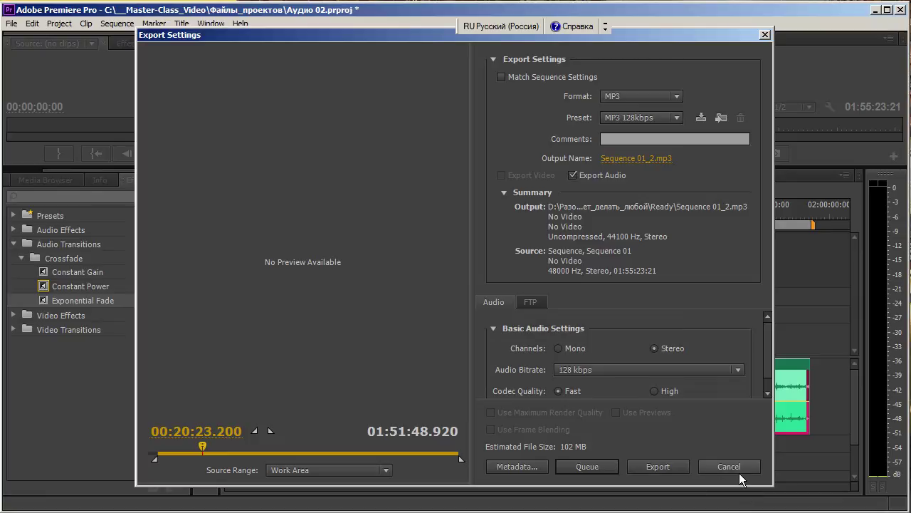
{"action": "left_click", "coordinate": [740, 474]}
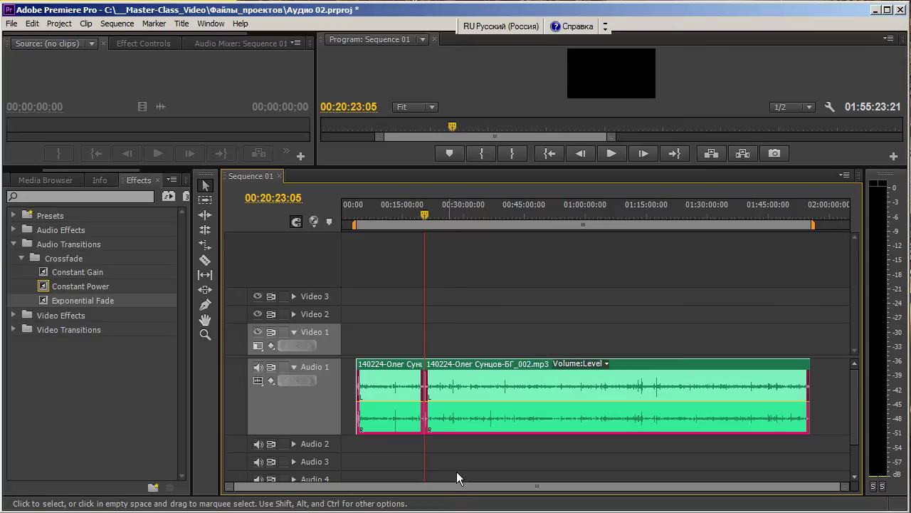
- Zoom the timeline out and undo the last timeline edit with Edit > Undo
{"action": "scroll", "coordinate": [427, 398], "scroll_direction": "up", "scroll_amount": 3}
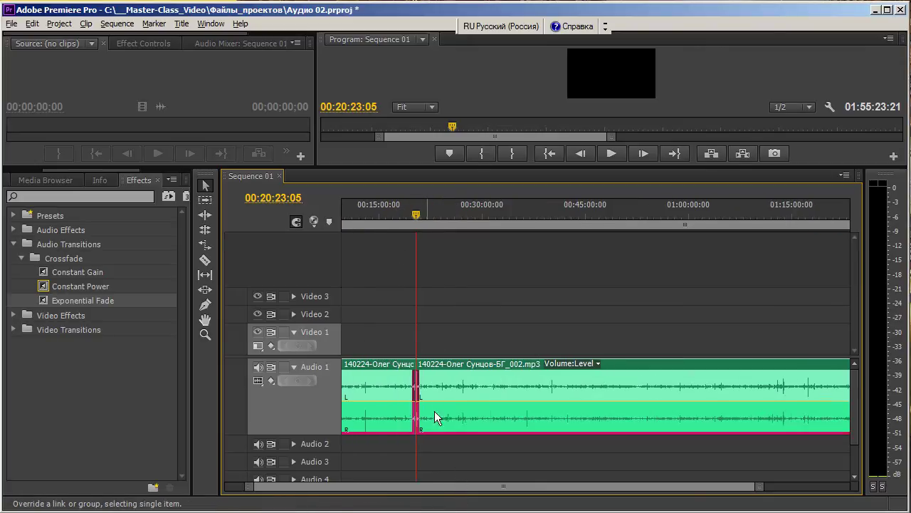
{"action": "scroll", "coordinate": [417, 402], "scroll_direction": "up", "scroll_amount": 2}
{"action": "scroll", "coordinate": [418, 402], "scroll_direction": "up", "scroll_amount": 1}
{"action": "scroll", "coordinate": [498, 494], "scroll_direction": "up", "scroll_amount": 2}
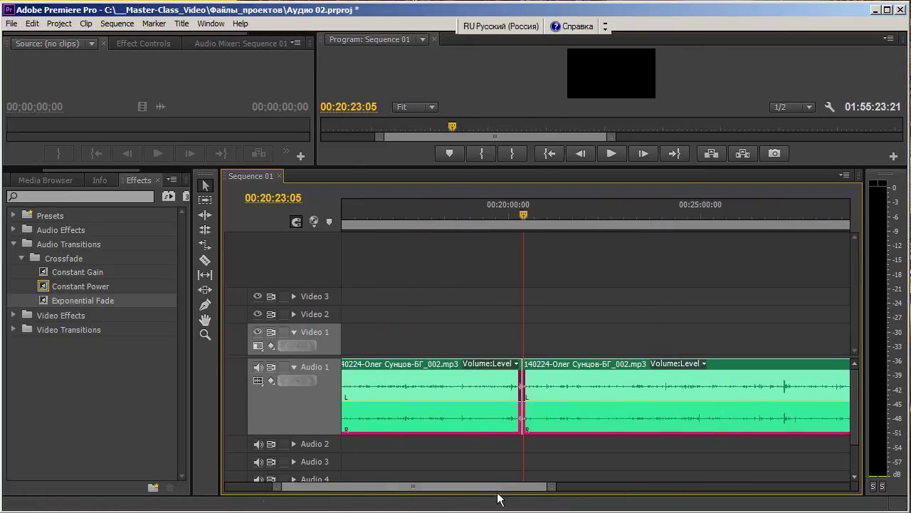
{"action": "scroll", "coordinate": [482, 392], "scroll_direction": "up", "scroll_amount": 2}
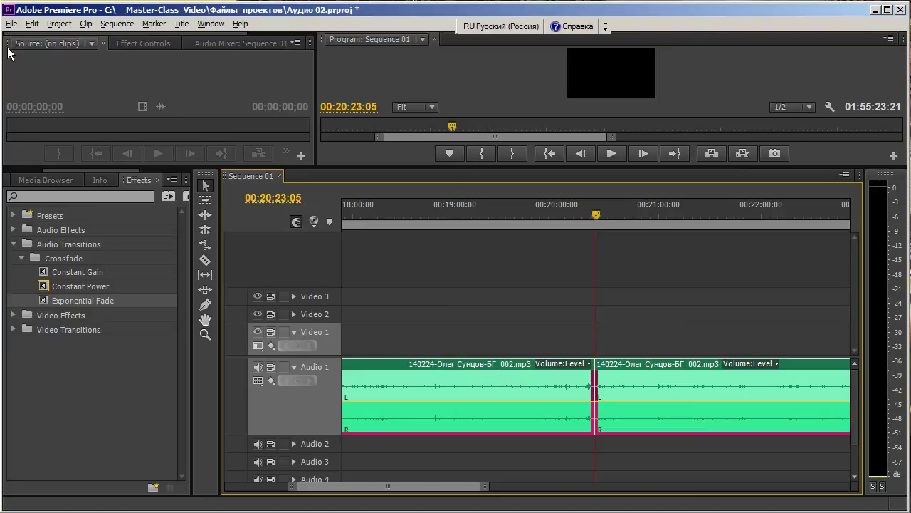
{"action": "left_click", "coordinate": [43, 27]}
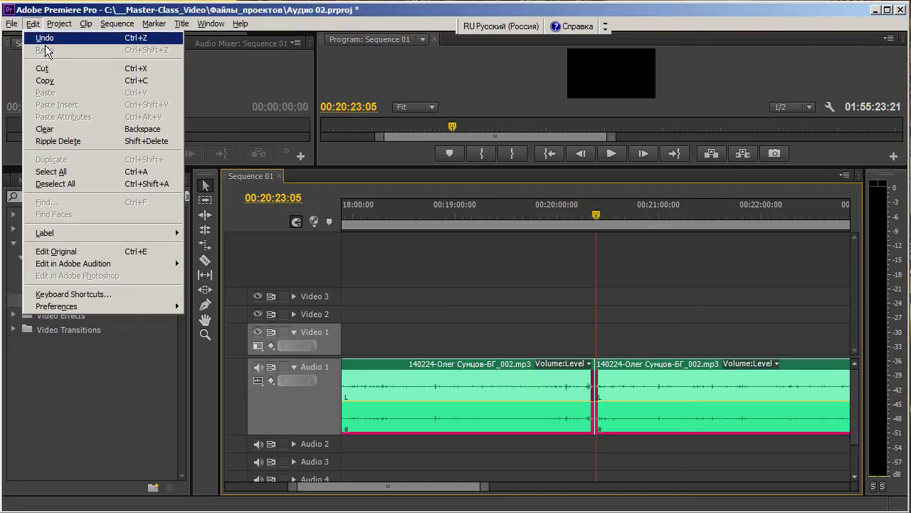
{"action": "left_click", "coordinate": [44, 38]}
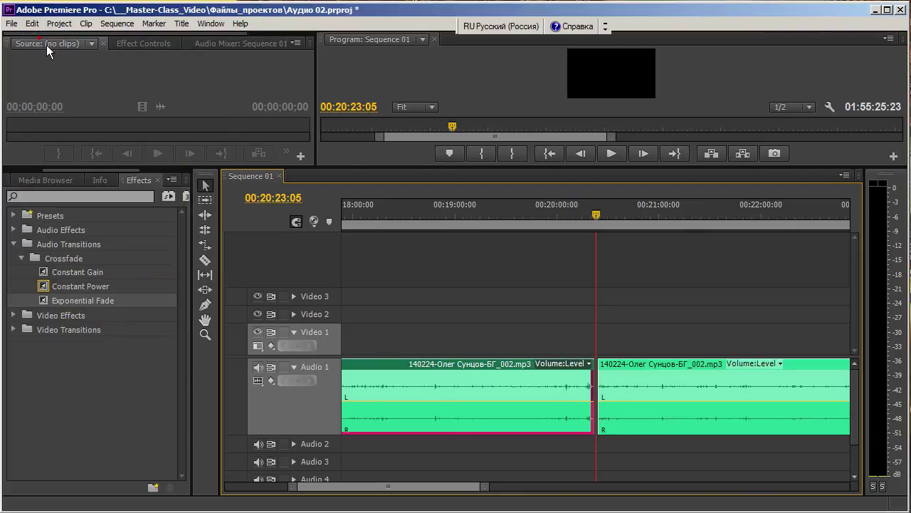
- Redo once, then undo the clip move and cut until one uncut clip remains
{"action": "left_click", "coordinate": [33, 23]}
{"action": "left_click", "coordinate": [44, 50]}
{"action": "left_click", "coordinate": [32, 23]}
{"action": "left_click", "coordinate": [44, 49]}
{"action": "left_click", "coordinate": [33, 23]}
{"action": "left_click", "coordinate": [45, 38]}
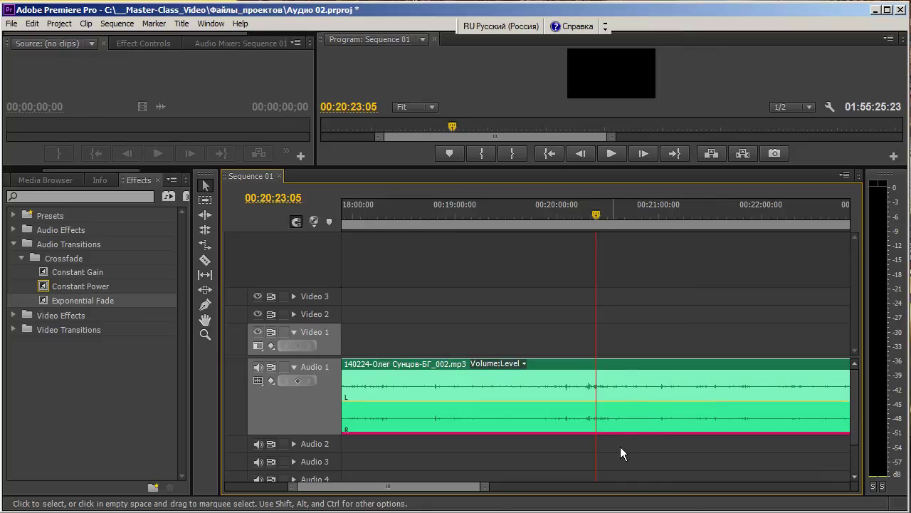
- Zoom in on the click, park the playhead at 00:20:22:05, and enlarge the monitors
{"action": "scroll", "coordinate": [616, 395], "scroll_direction": "up", "scroll_amount": 2}
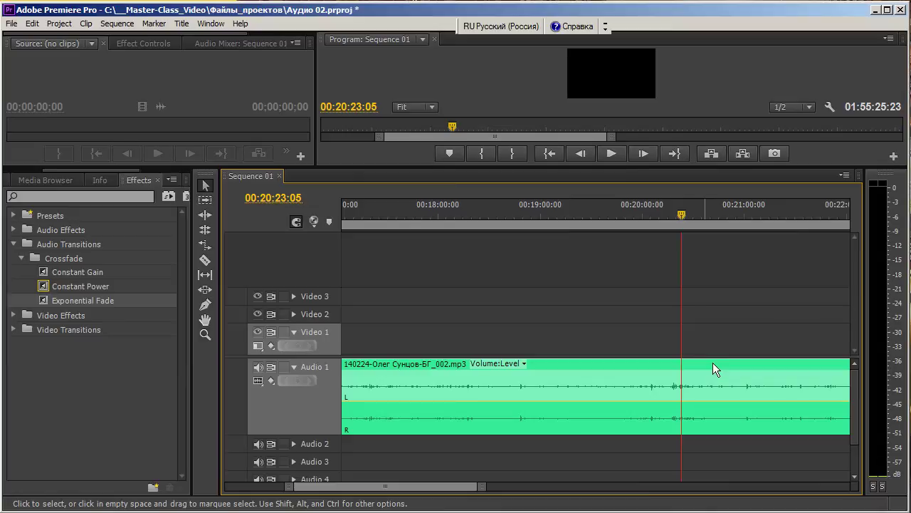
{"action": "scroll", "coordinate": [714, 368], "scroll_direction": "up", "scroll_amount": 2, "text": "alt"}
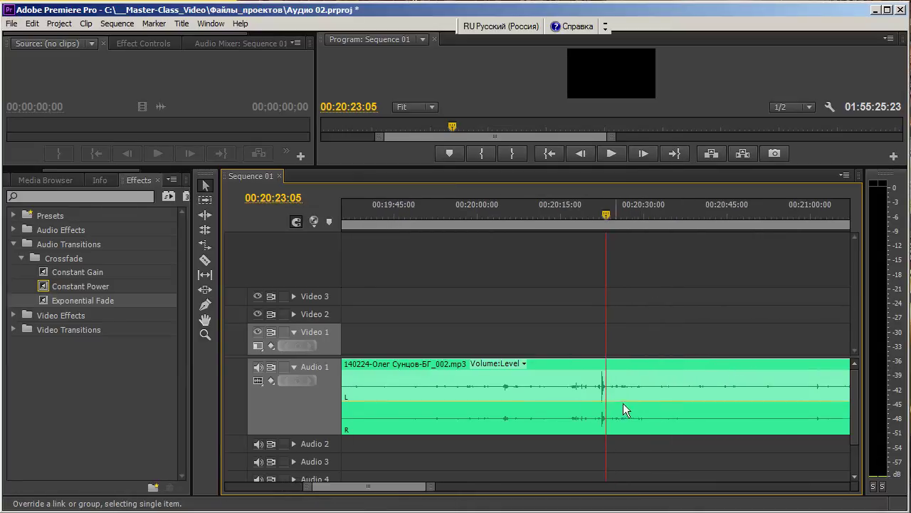
{"action": "scroll", "coordinate": [622, 403], "scroll_direction": "up", "scroll_amount": 2, "text": "alt"}
{"action": "scroll", "coordinate": [579, 406], "scroll_direction": "up", "scroll_amount": 1, "text": "alt"}
{"action": "left_click", "coordinate": [580, 225]}
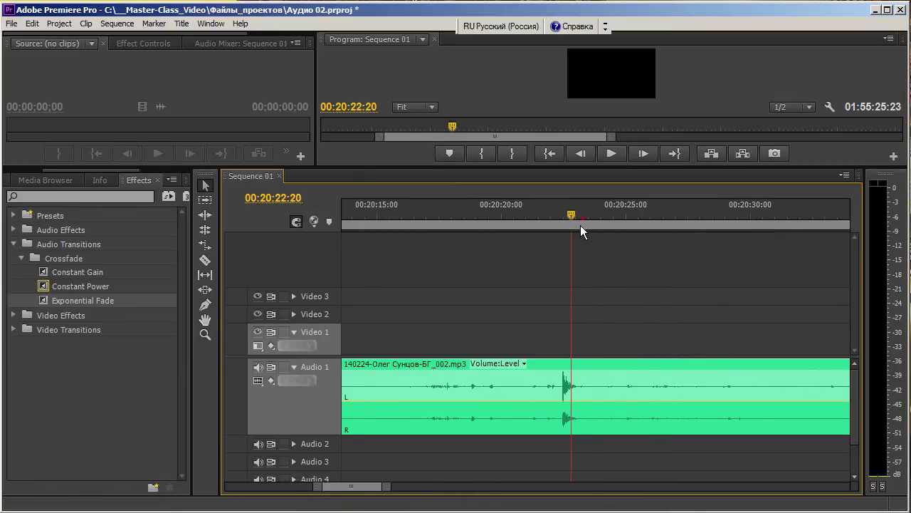
{"action": "left_click_drag", "start_coordinate": [559, 227], "coordinate": [566, 234]}
{"action": "left_click", "coordinate": [556, 223]}
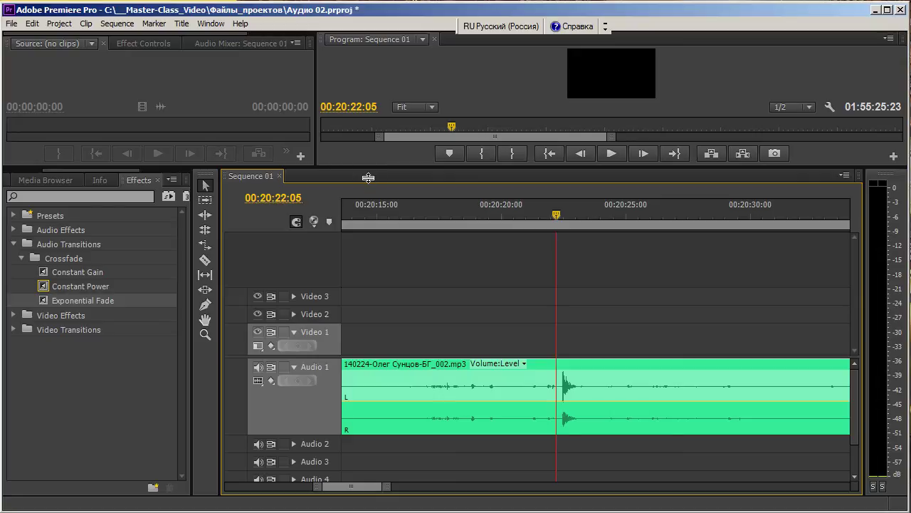
{"action": "mouse_move", "coordinate": [370, 176]}
{"action": "left_mouse_down"}
{"action": "mouse_move", "coordinate": [369, 252]}
{"action": "mouse_move", "coordinate": [369, 219]}
{"action": "left_mouse_up"}
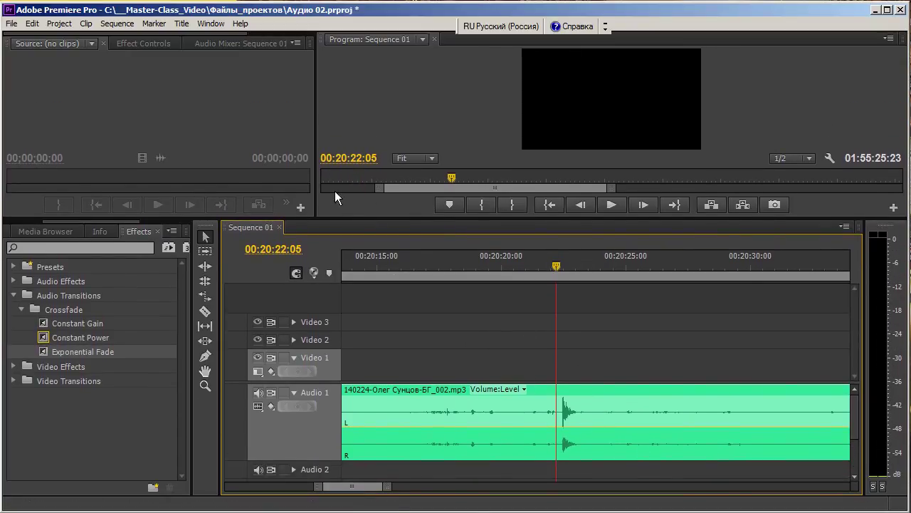
- Show the lecture clip's Volume effect settings in Effect Controls
{"action": "left_click", "coordinate": [144, 53]}
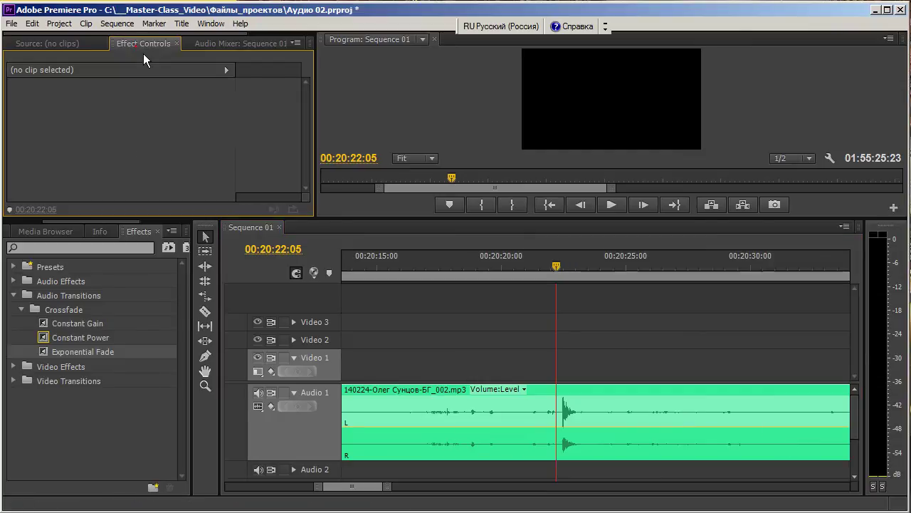
{"action": "left_click", "coordinate": [599, 411]}
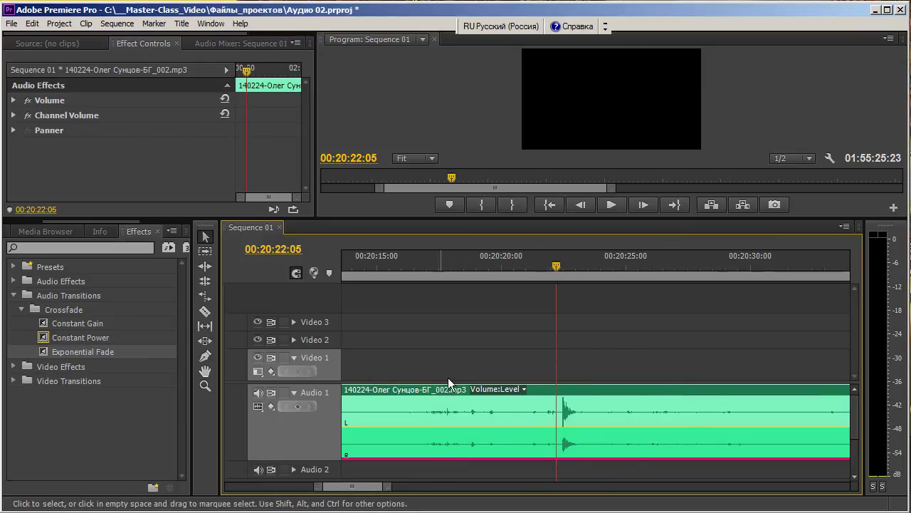
{"action": "left_click", "coordinate": [13, 100]}
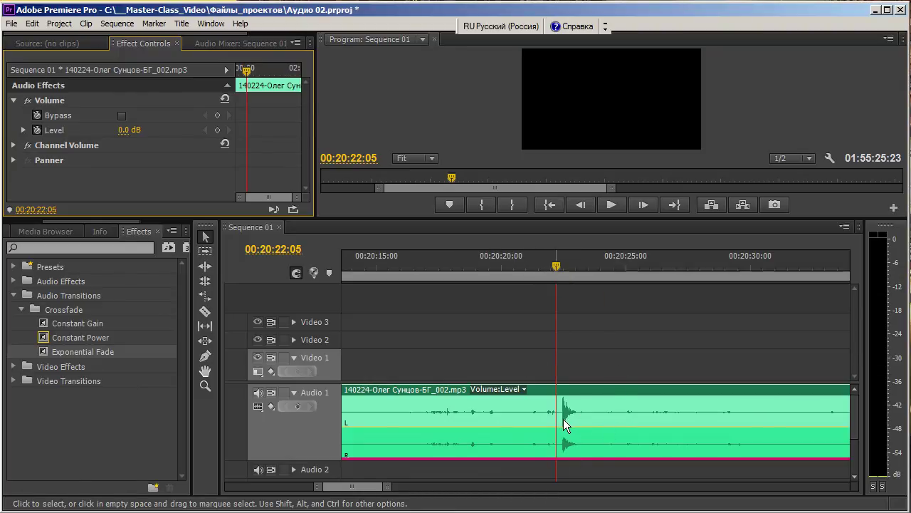
- Scrub through the click and park the playhead just before it at 00:20:22:04
{"action": "left_click", "coordinate": [558, 271]}
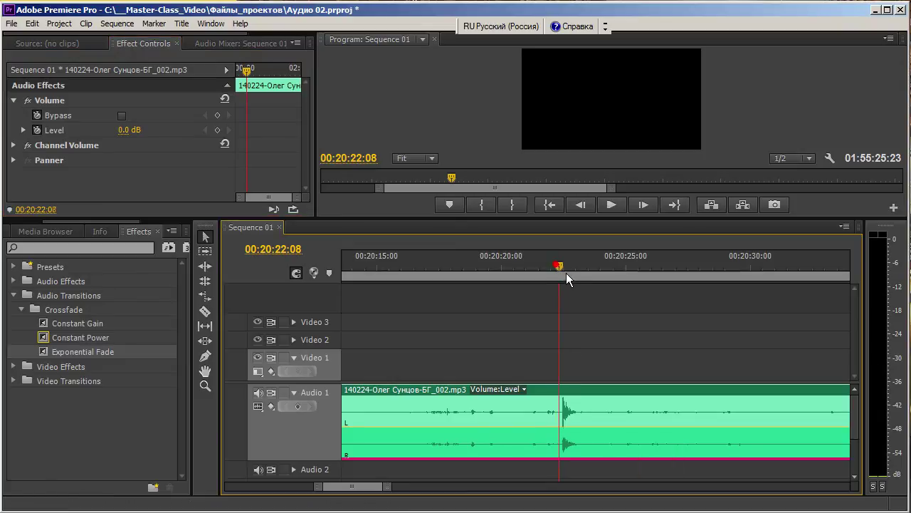
{"action": "left_click_drag", "start_coordinate": [567, 273], "coordinate": [597, 278]}
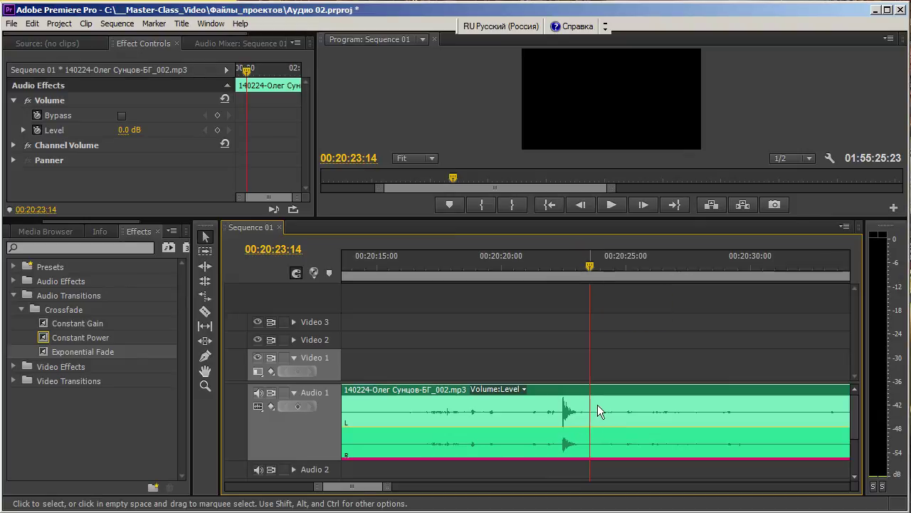
{"action": "left_click_drag", "start_coordinate": [607, 277], "coordinate": [615, 278]}
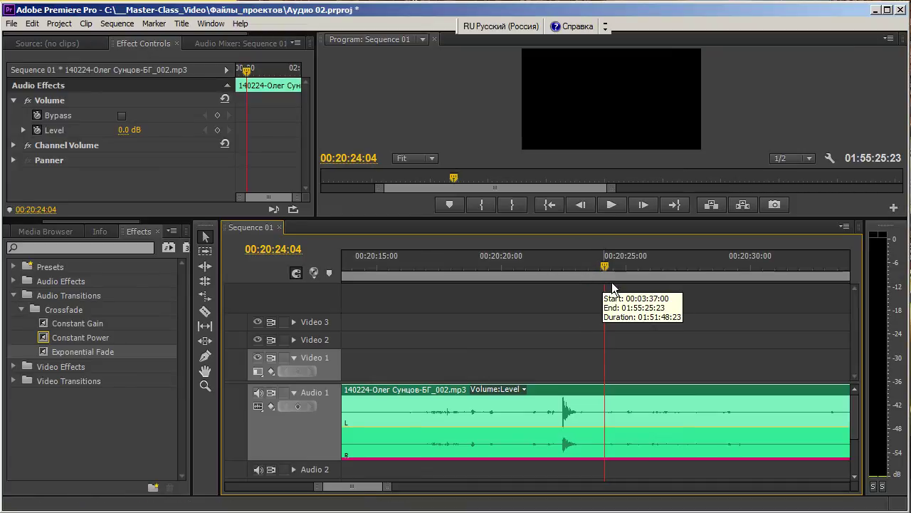
{"action": "left_click_drag", "start_coordinate": [609, 280], "coordinate": [563, 265]}
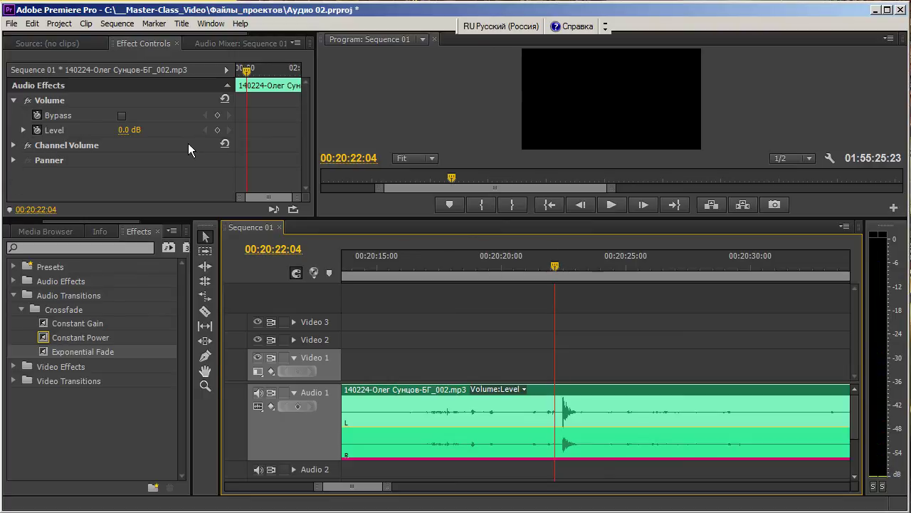
- Add a Volume Level keyframe at 00:20:22:04 set to 0 dB
{"action": "left_click", "coordinate": [225, 136]}
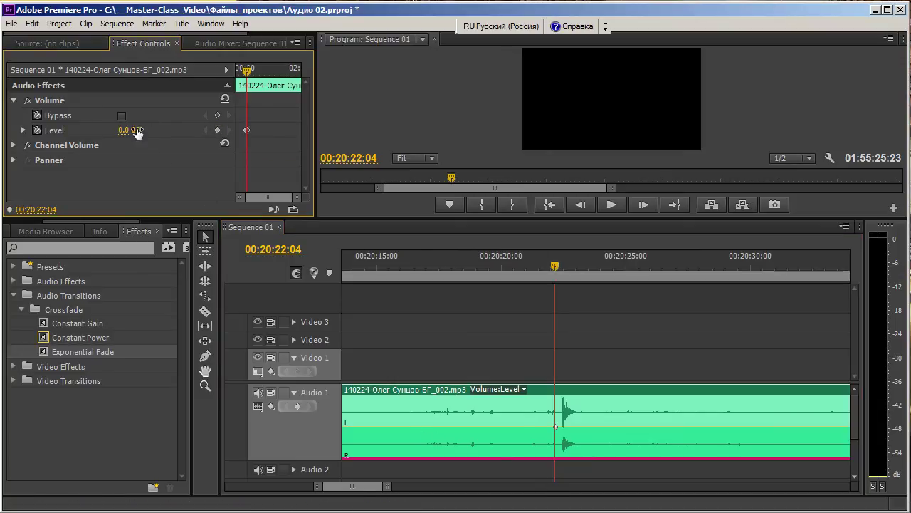
{"action": "left_click", "coordinate": [24, 130]}
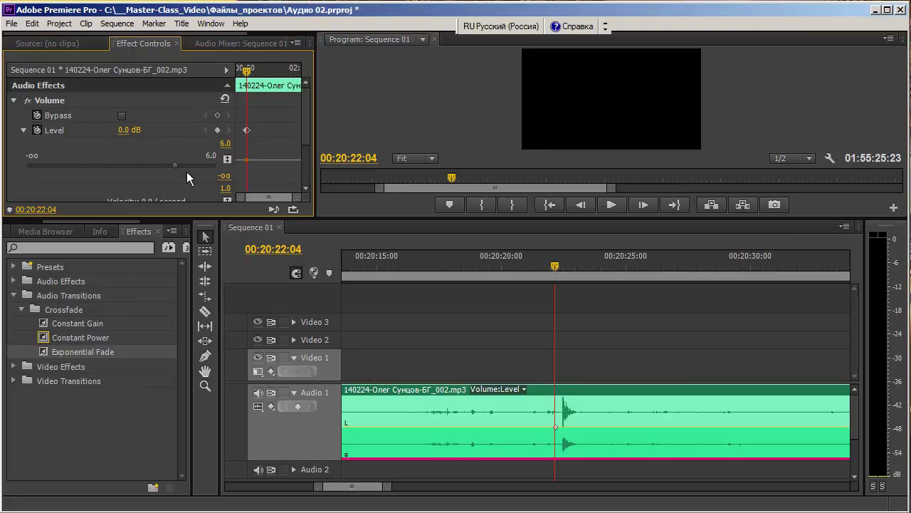
{"action": "left_click_drag", "start_coordinate": [175, 165], "coordinate": [7, 160]}
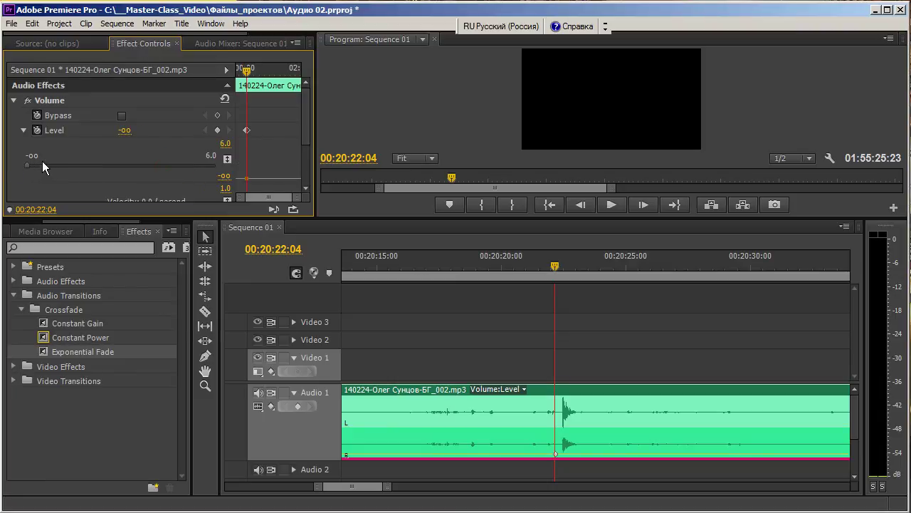
{"action": "mouse_move", "coordinate": [36, 170]}
{"action": "left_mouse_down"}
{"action": "mouse_move", "coordinate": [116, 173]}
{"action": "mouse_move", "coordinate": [48, 180]}
{"action": "mouse_move", "coordinate": [151, 173]}
{"action": "mouse_move", "coordinate": [35, 173]}
{"action": "mouse_move", "coordinate": [33, 164]}
{"action": "mouse_move", "coordinate": [228, 178]}
{"action": "mouse_move", "coordinate": [195, 179]}
{"action": "left_mouse_up"}
{"action": "left_click", "coordinate": [126, 130]}
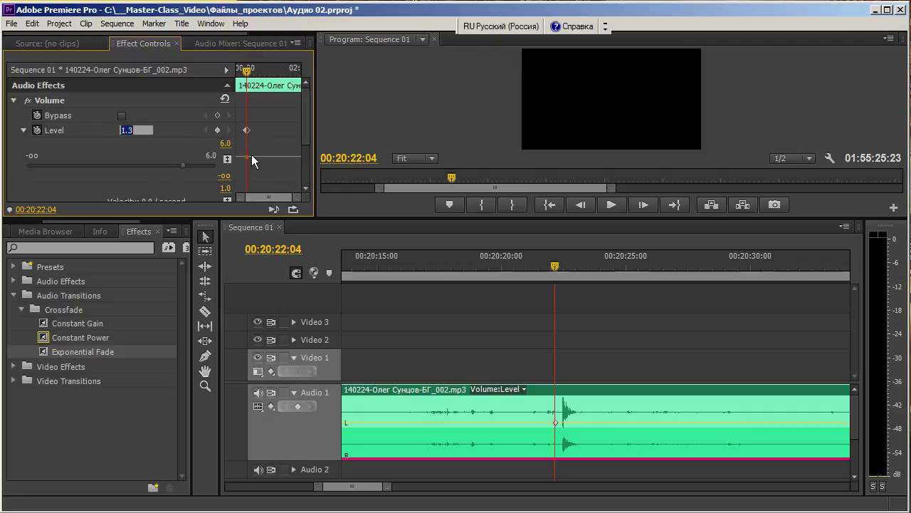
{"action": "type", "text": "0"}
{"action": "key", "text": "Return"}
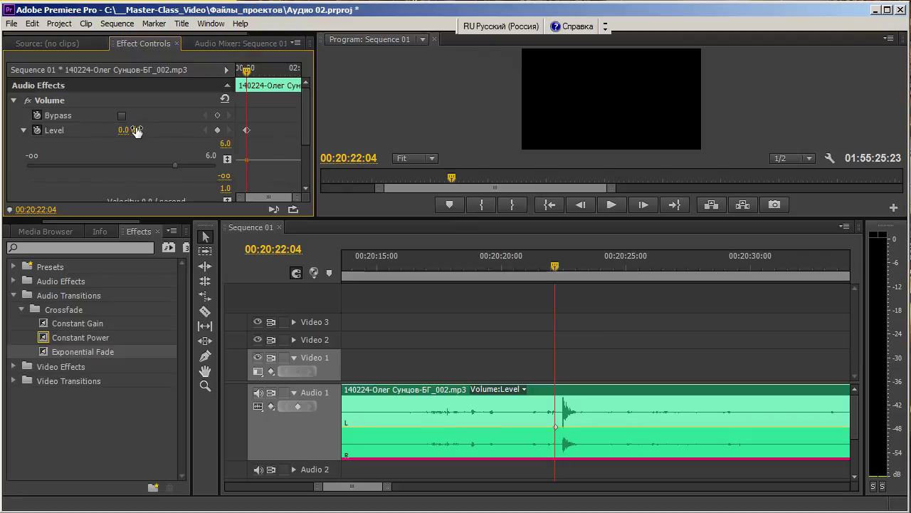
- Drop Level to -oo at 00:20:22:08 and keep it silent with a keyframe at 00:20:23:03
{"action": "left_click", "coordinate": [560, 274]}
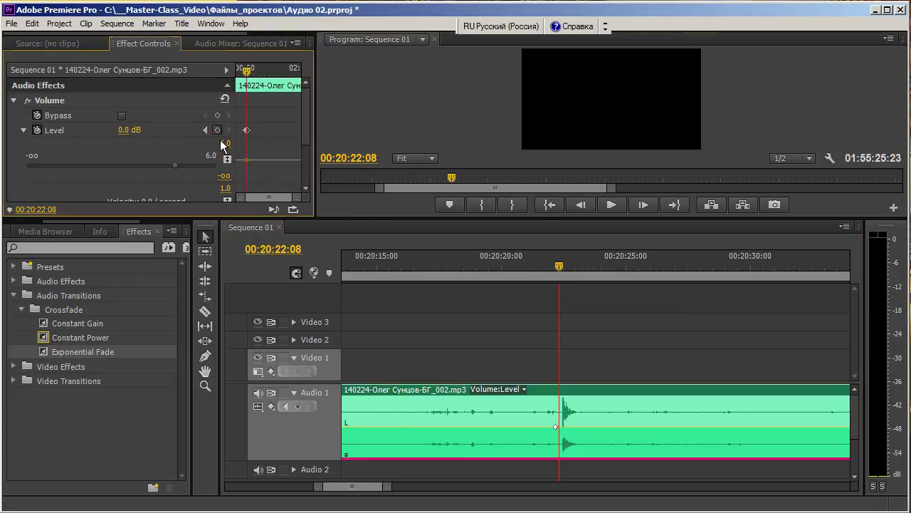
{"action": "left_click_drag", "start_coordinate": [178, 167], "coordinate": [18, 199]}
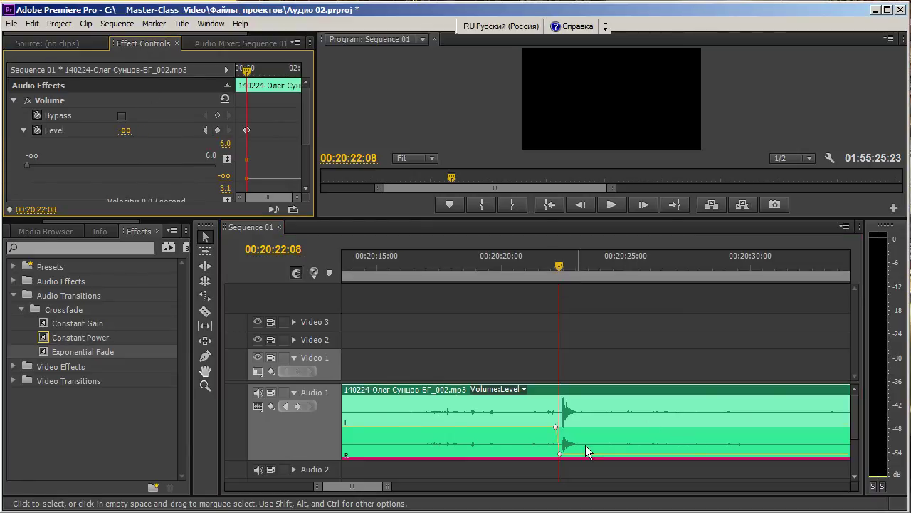
{"action": "left_click_drag", "start_coordinate": [570, 276], "coordinate": [589, 276]}
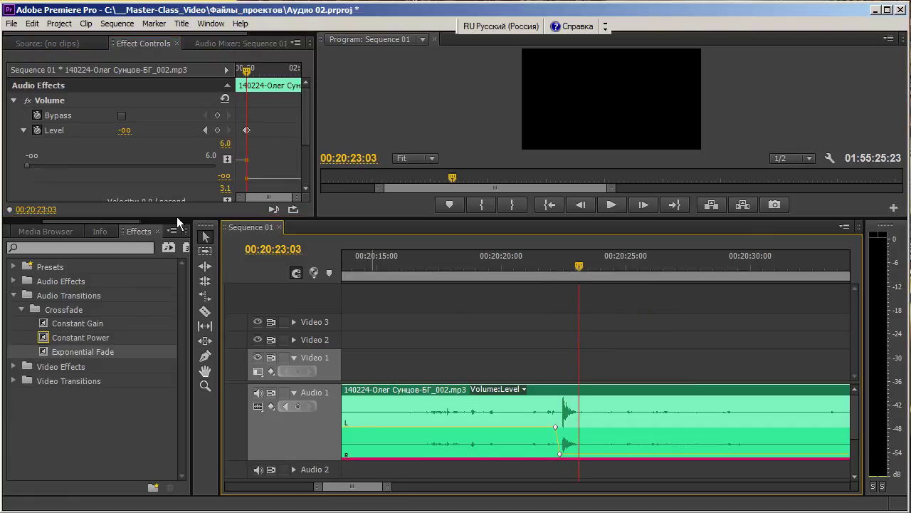
{"action": "left_click", "coordinate": [218, 129]}
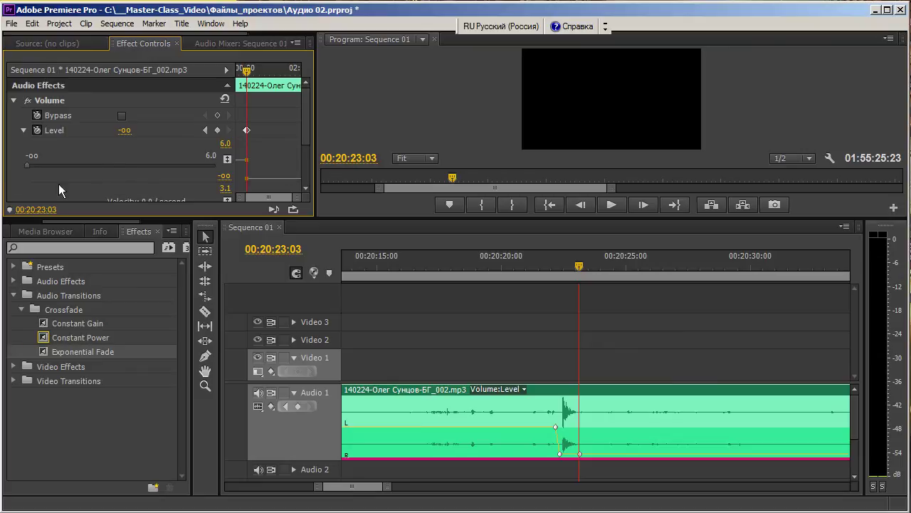
- Add a Level keyframe at 00:20:23:10 restoring the volume to 0 dB
{"action": "left_click", "coordinate": [586, 271]}
{"action": "left_click", "coordinate": [225, 142]}
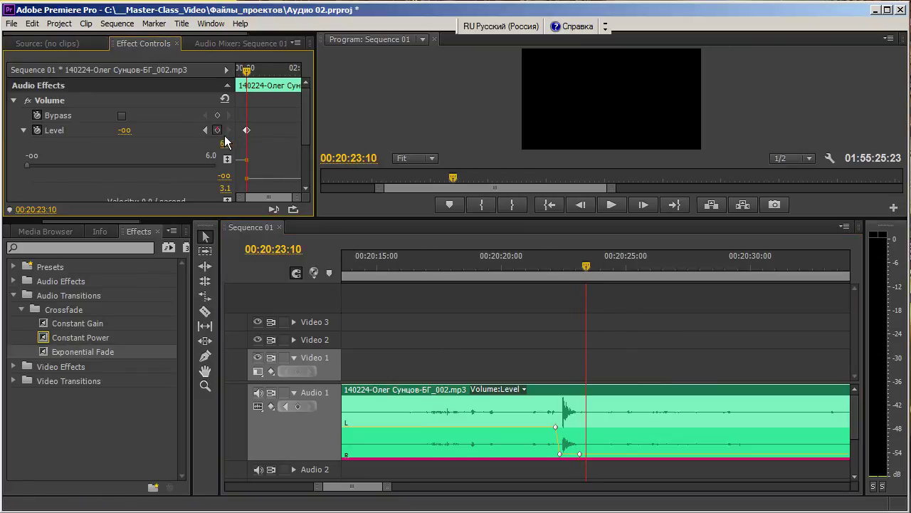
{"action": "left_click", "coordinate": [125, 130]}
{"action": "type", "text": "0"}
{"action": "key", "text": "Return"}
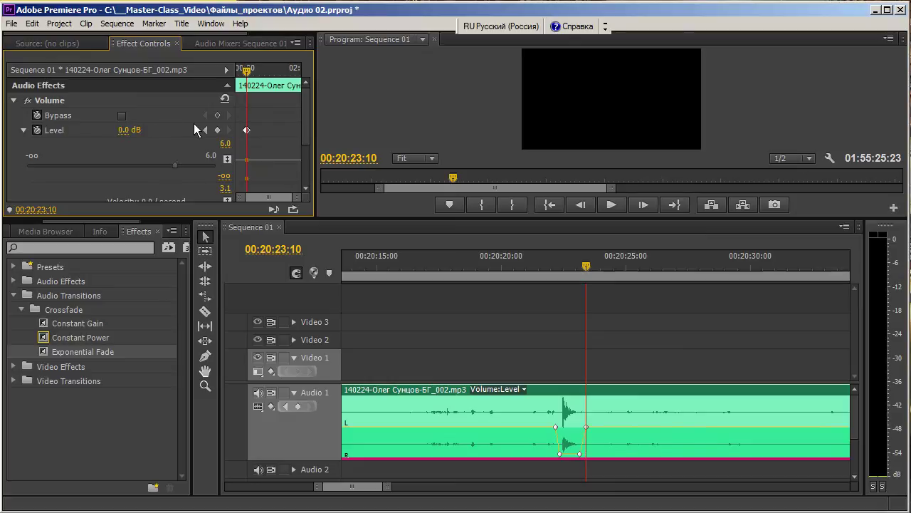
- Step back and forth through the Volume keyframes with Previous/Next Keyframe
{"action": "left_click", "coordinate": [205, 129]}
{"action": "left_click", "coordinate": [205, 129]}
{"action": "left_click", "coordinate": [229, 129]}
{"action": "left_click", "coordinate": [229, 130]}
{"action": "left_click", "coordinate": [205, 129]}
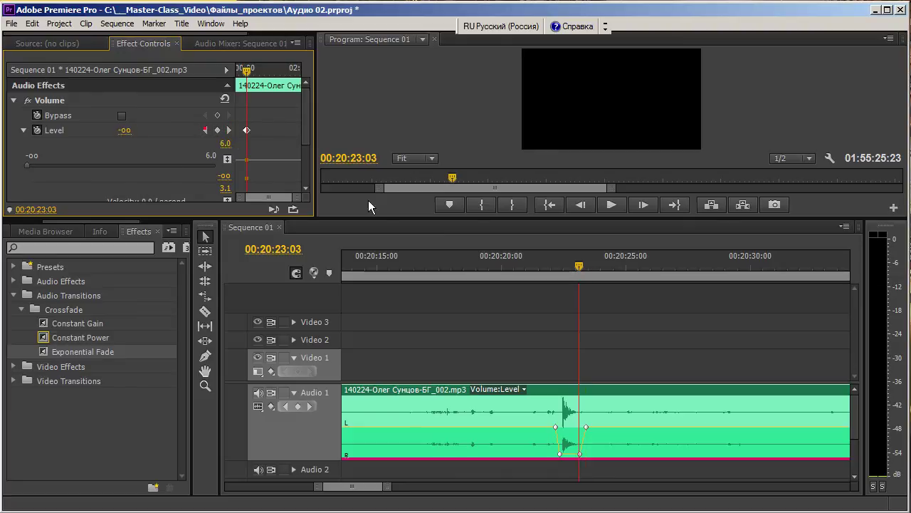
{"action": "left_click", "coordinate": [205, 130]}
{"action": "left_click", "coordinate": [228, 130]}
{"action": "left_click", "coordinate": [205, 130]}
{"action": "left_click", "coordinate": [228, 130]}
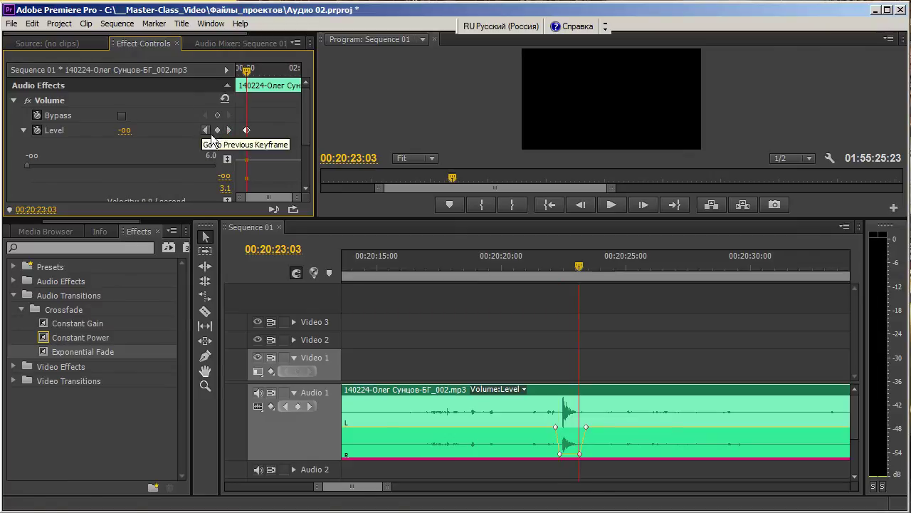
- Play the passage from just before the click to confirm it is muted
{"action": "left_click_drag", "start_coordinate": [582, 275], "coordinate": [546, 274]}
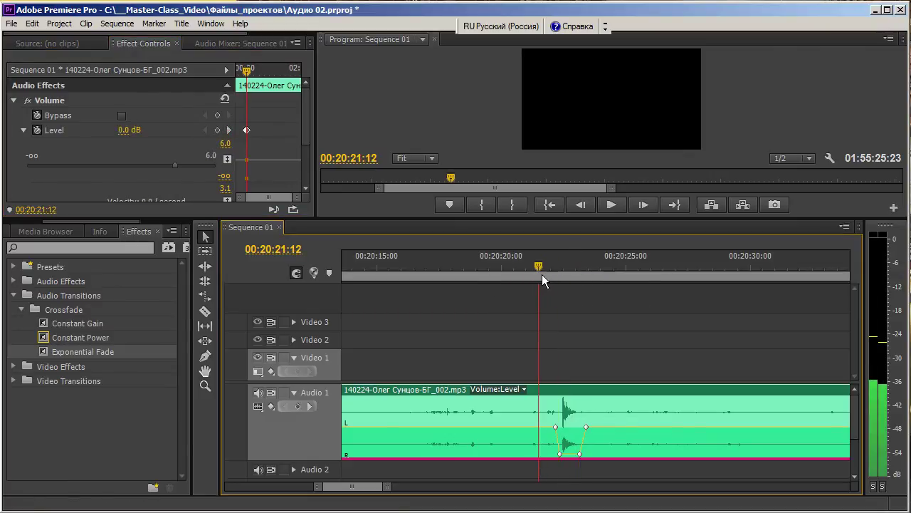
{"action": "key", "text": "space"}
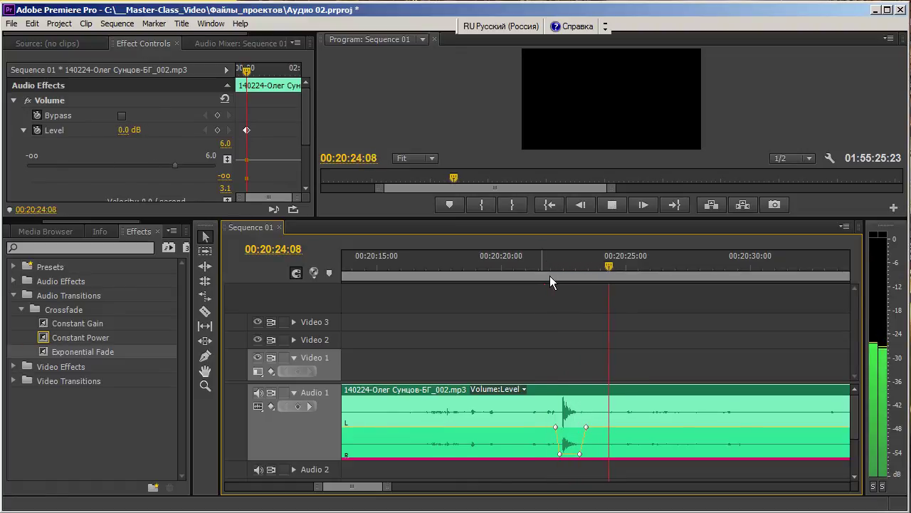
{"action": "key", "text": "space"}
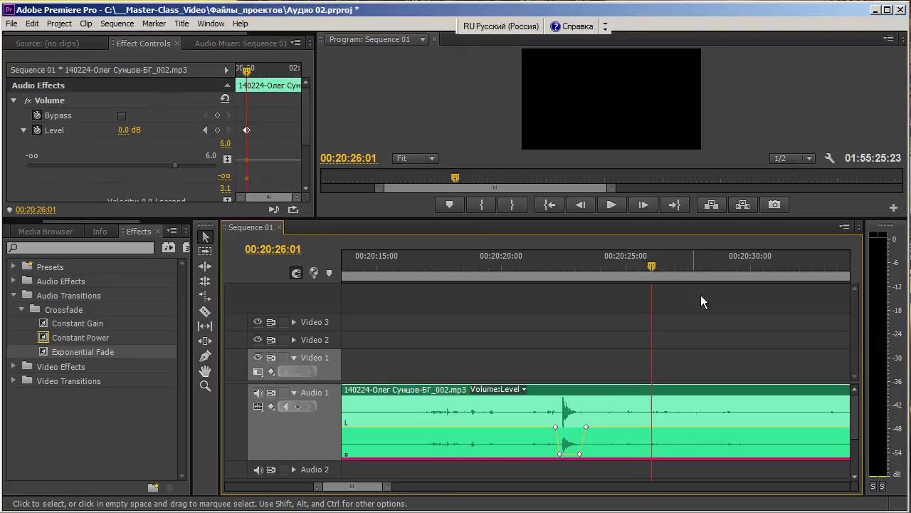
- Zoom the timeline out to show the entire lecture clip
{"action": "scroll", "coordinate": [737, 395], "scroll_direction": "down", "scroll_amount": 3, "text": "alt"}
{"action": "scroll", "coordinate": [737, 395], "scroll_direction": "down", "scroll_amount": 2, "text": "alt"}
{"action": "scroll", "coordinate": [739, 401], "scroll_direction": "down", "scroll_amount": 2, "text": "alt"}
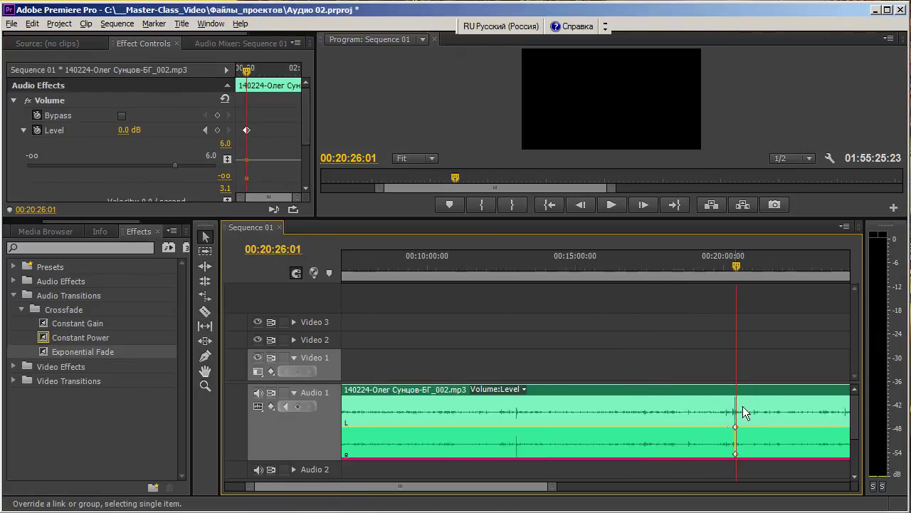
{"action": "scroll", "coordinate": [743, 405], "scroll_direction": "down", "scroll_amount": 2, "text": "alt"}
{"action": "scroll", "coordinate": [738, 409], "scroll_direction": "down", "scroll_amount": 2, "text": "alt"}
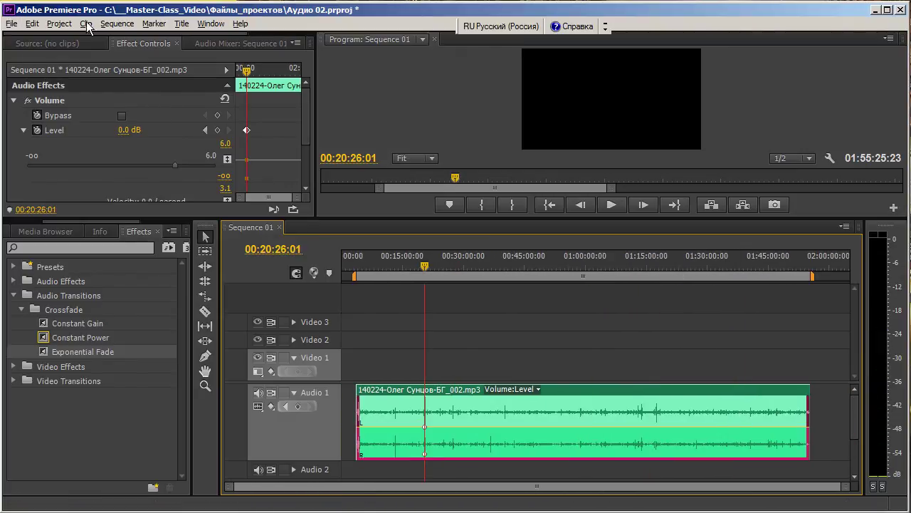